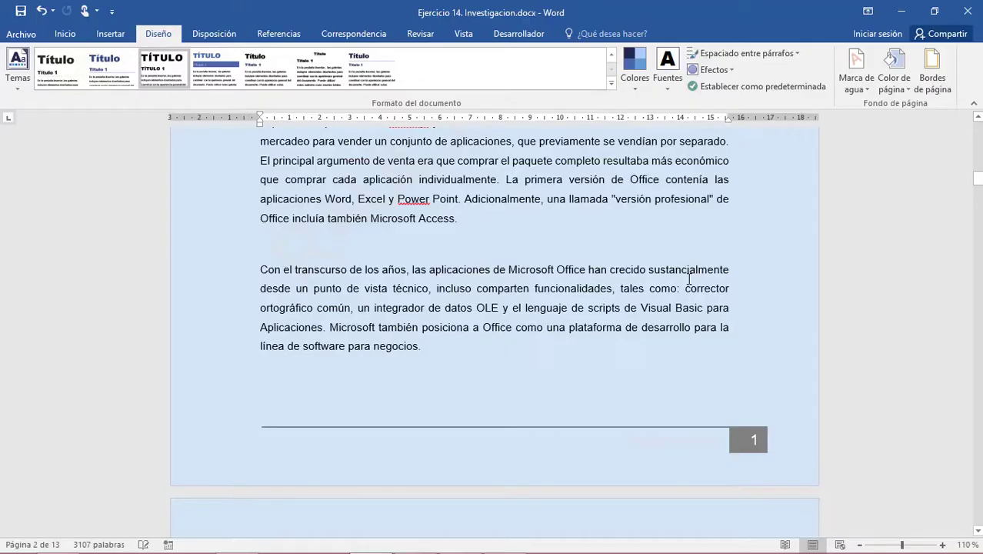
# Step: Return to the top of the document and place the caret on the bordered cover page
pyautogui.moveTo(978, 178); pyautogui.dragTo(977, 124)
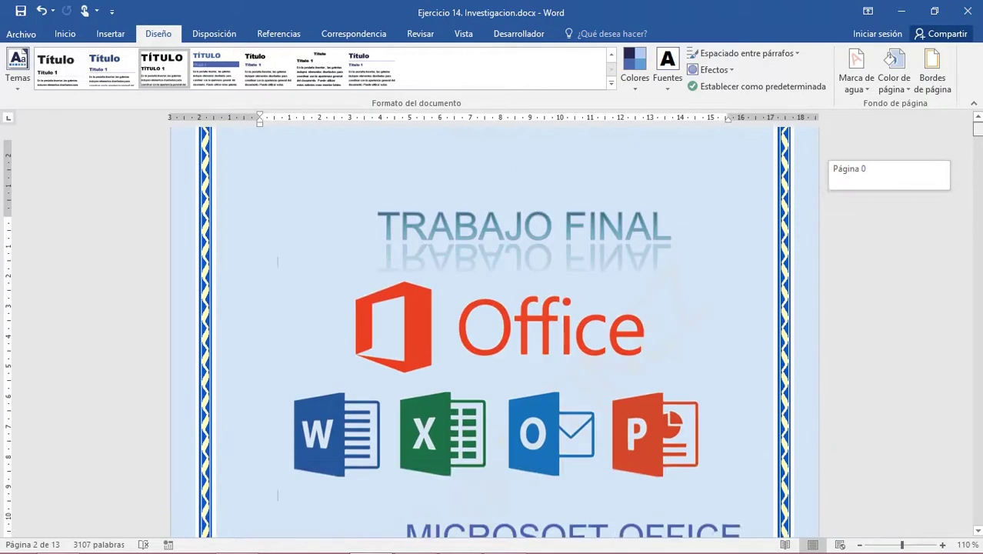
pyautogui.click(568, 255)
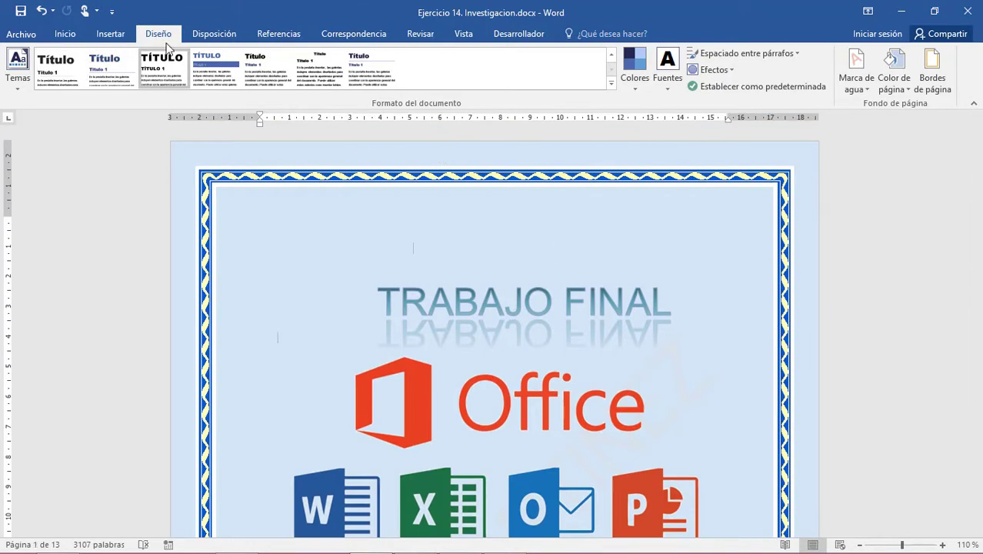
# Step: Review the margin presets on the Disposición tab without choosing one
pyautogui.click(214, 35)
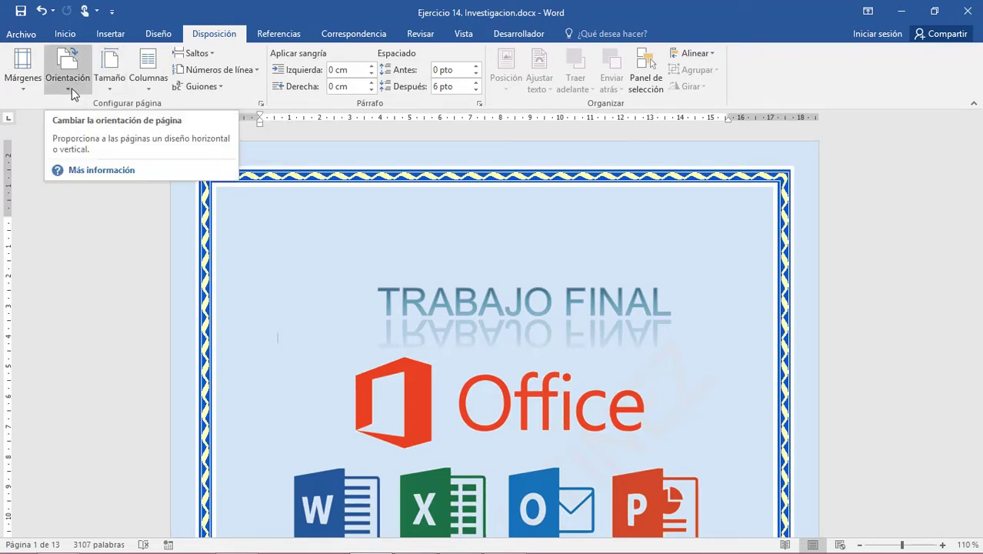
pyautogui.click(25, 84)
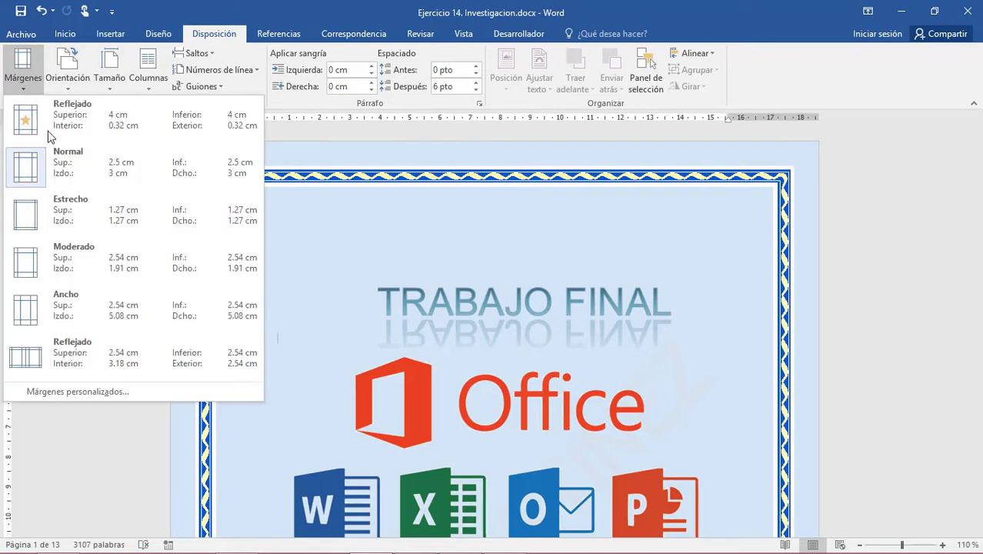
pyautogui.click(32, 40)
# Step: Check the print preview and page setup settings, then close them unchanged
pyautogui.click(30, 37)
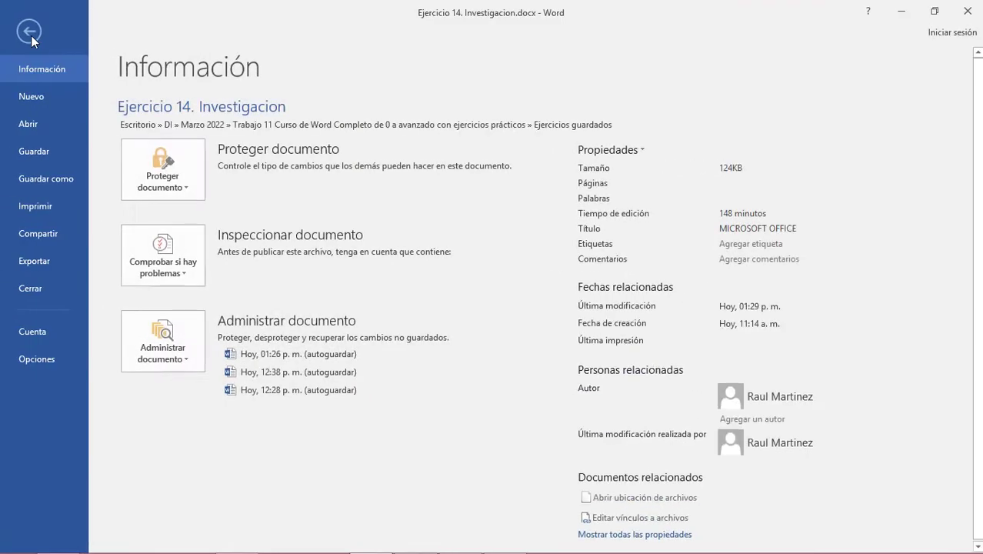
pyautogui.click(45, 213)
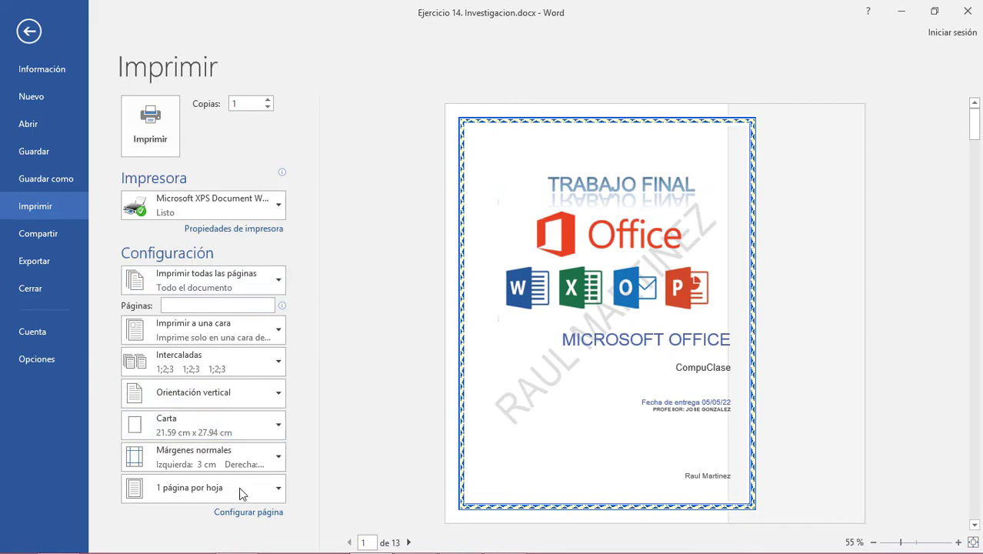
pyautogui.click(256, 514)
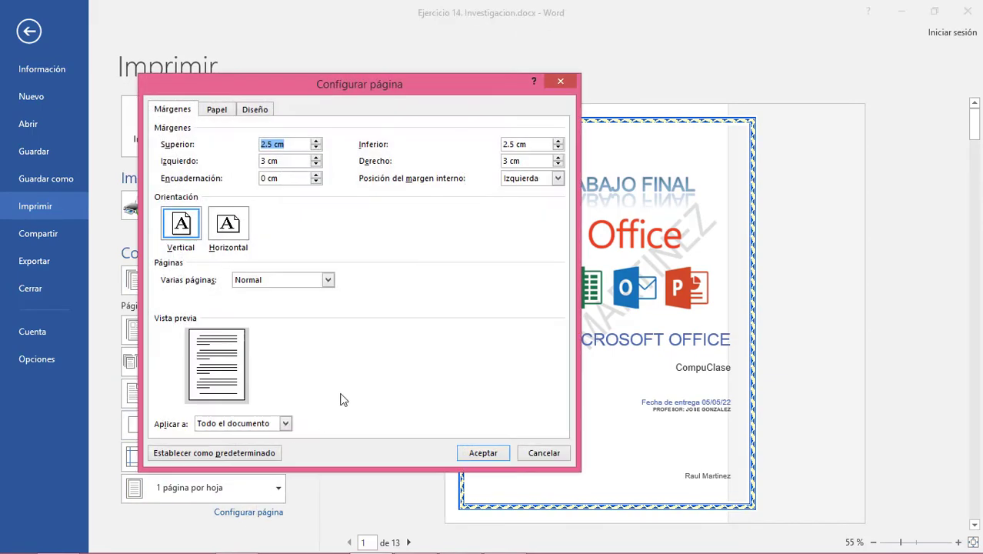
pyautogui.click(562, 82)
pyautogui.click(26, 33)
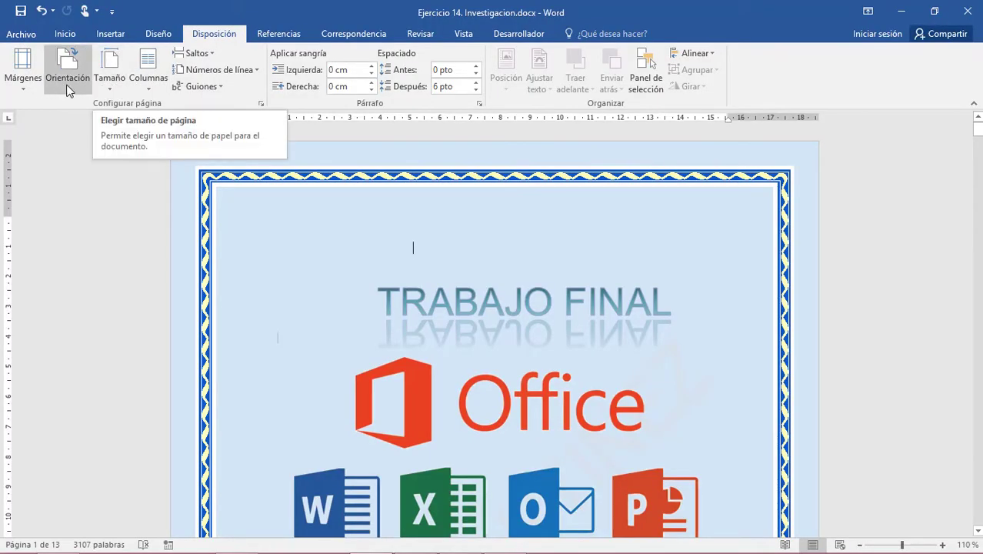
# Step: In custom margins, set top, bottom and left to 2 cm with a 1 cm gutter
pyautogui.click(28, 85)
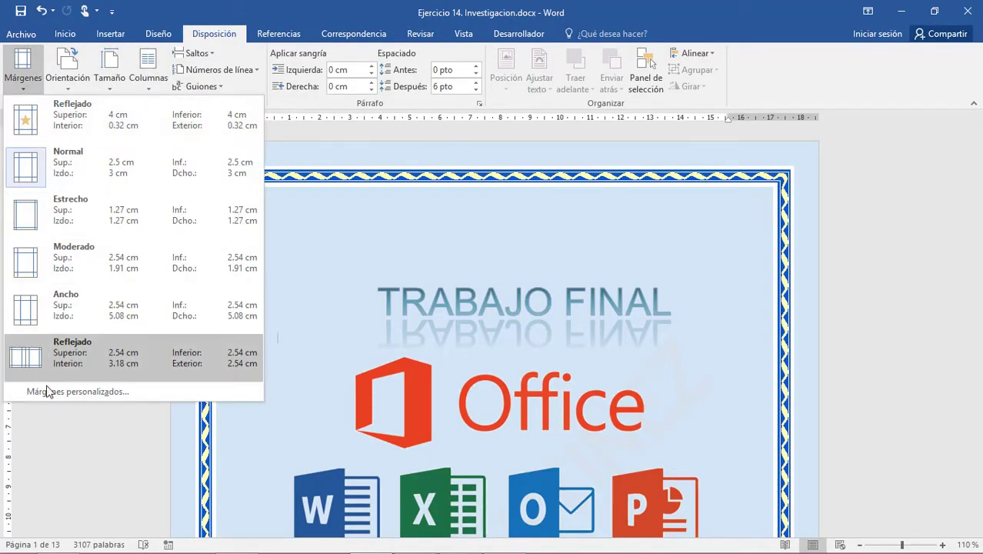
pyautogui.click(48, 390)
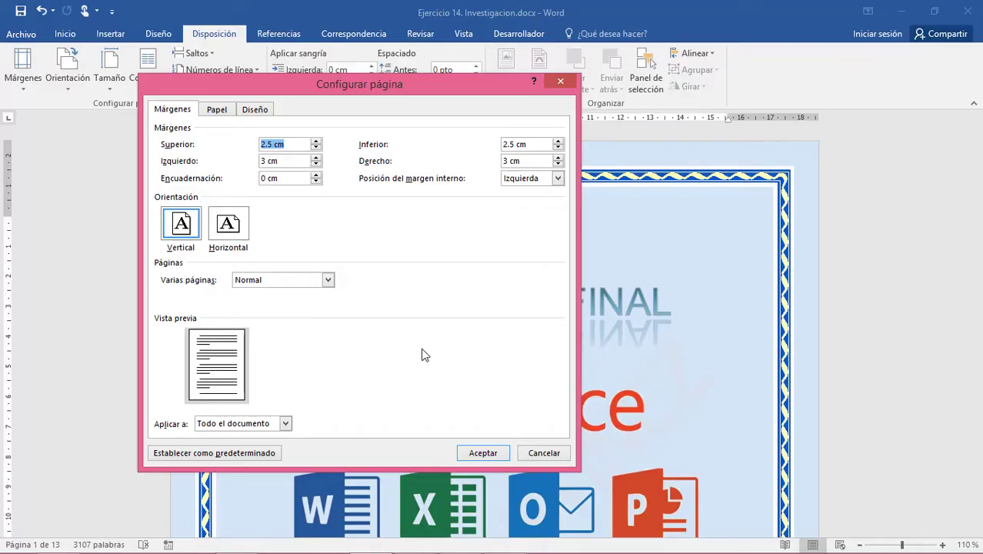
pyautogui.click(276, 145)
pyautogui.doubleClick(272, 145)
pyautogui.write('2')
pyautogui.doubleClick(508, 145)
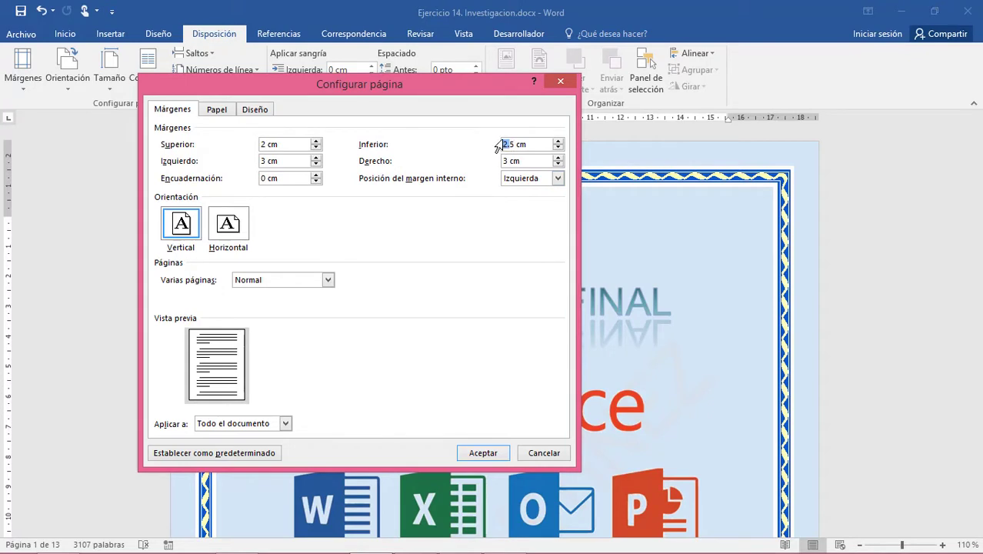
pyautogui.write('2')
pyautogui.doubleClick(258, 161)
pyautogui.write('2')
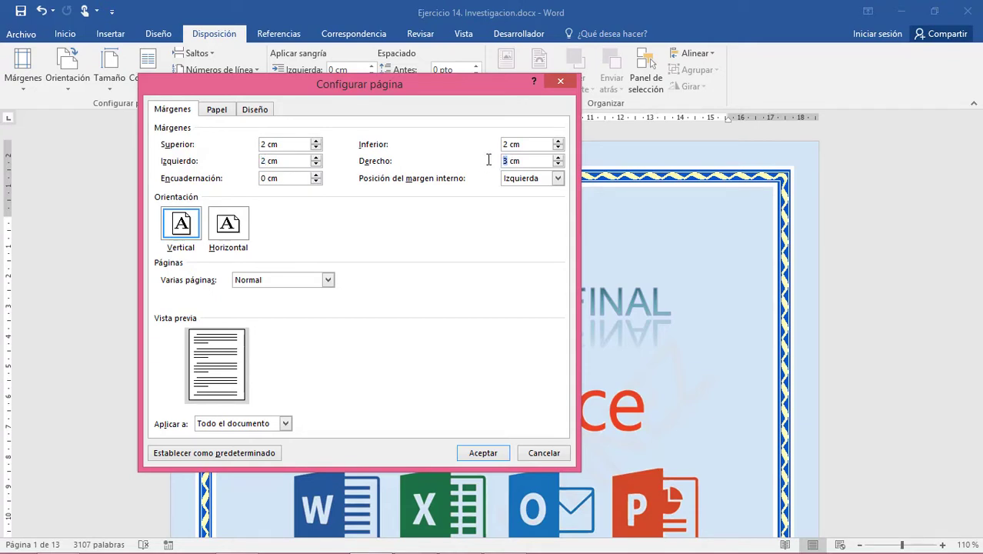
pyautogui.write('2')
pyautogui.doubleClick(267, 178)
pyautogui.write('1')
pyautogui.click(287, 162)
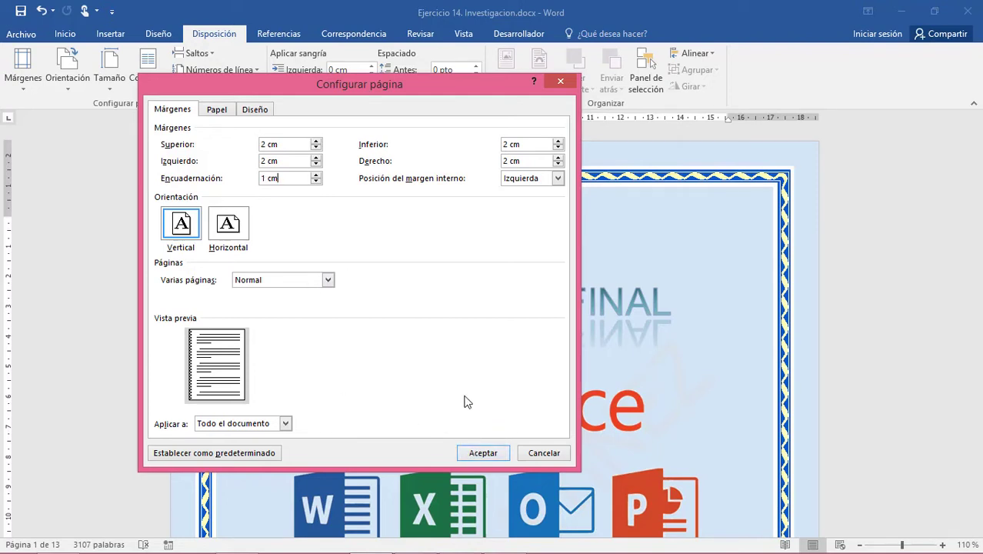
pyautogui.click(491, 454)
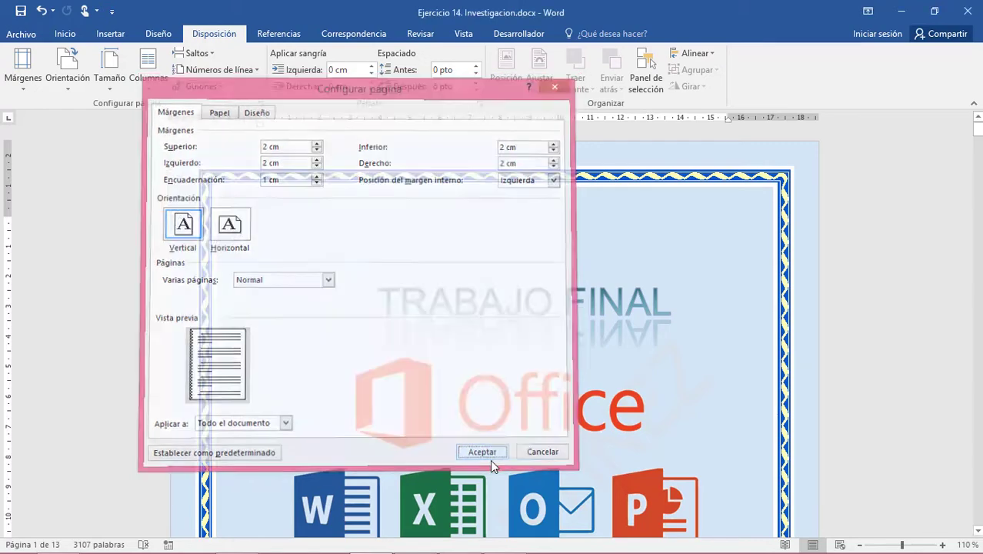
pyautogui.scroll(-5, 641, 403)
pyautogui.scroll(-6, 641, 415)
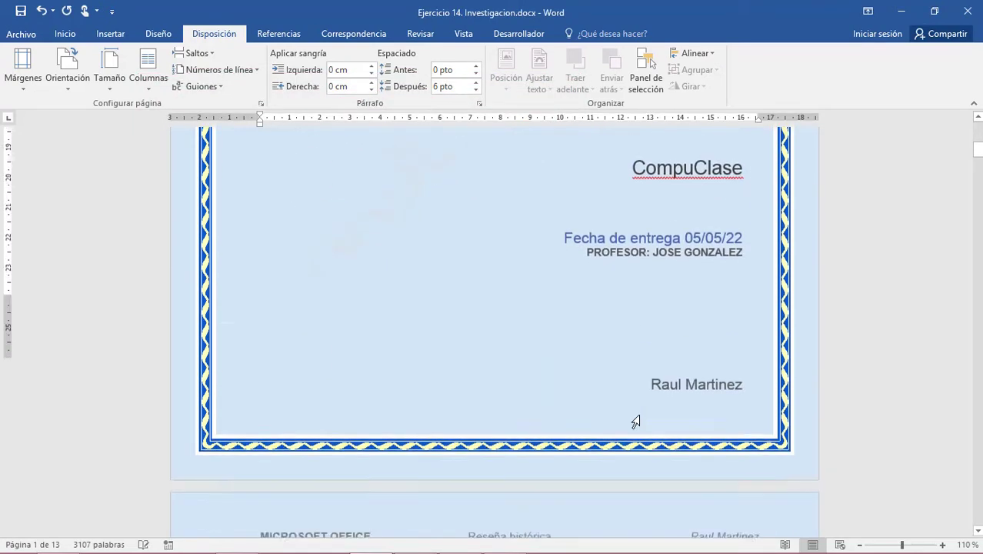
pyautogui.scroll(-6, 641, 415)
pyautogui.scroll(-1, 641, 415)
pyautogui.scroll(-3, 640, 416)
pyautogui.scroll(4, 641, 415)
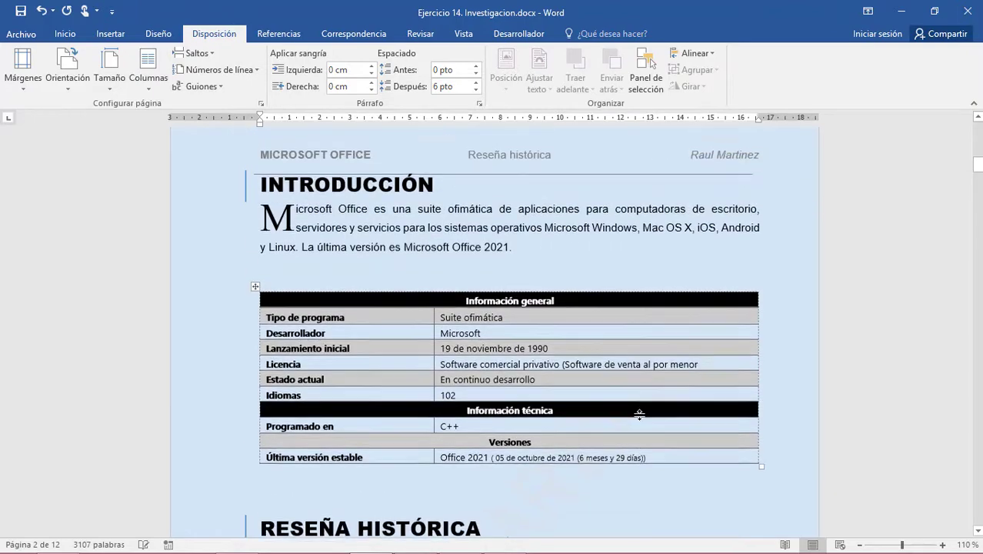
pyautogui.scroll(3, 639, 415)
pyautogui.scroll(-6, 639, 414)
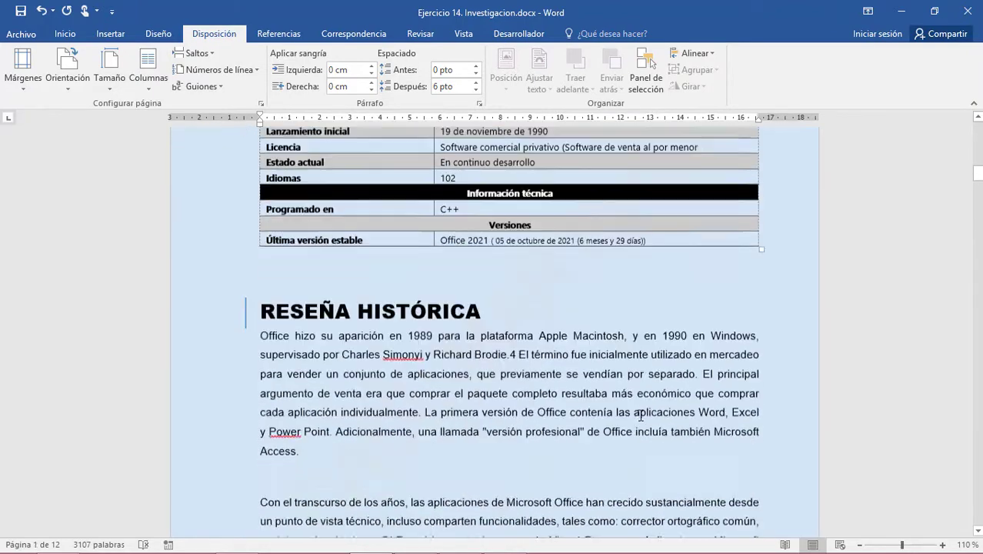
pyautogui.scroll(-5, 638, 414)
pyautogui.scroll(-5, 638, 414)
pyautogui.scroll(-3, 640, 416)
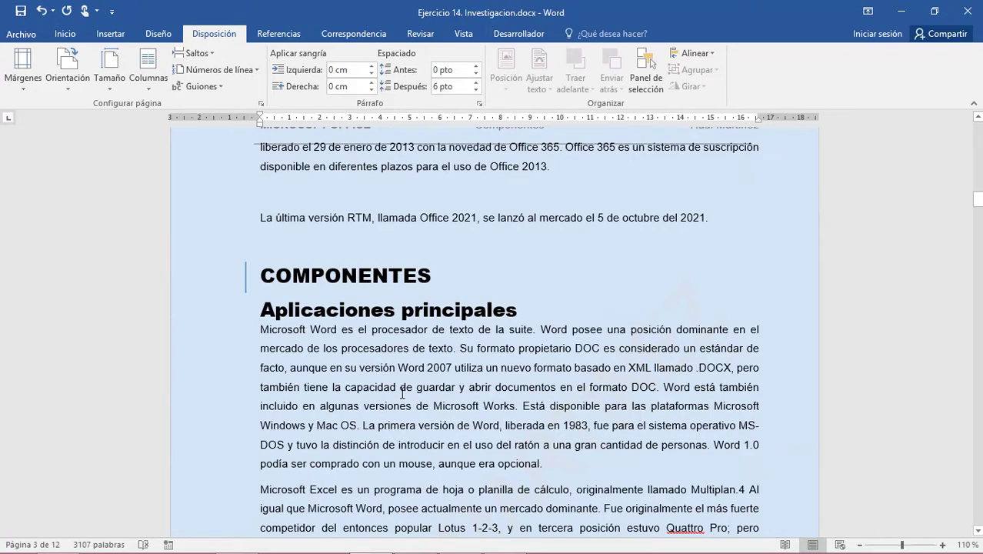
pyautogui.hotkey('alt', 'Tab')
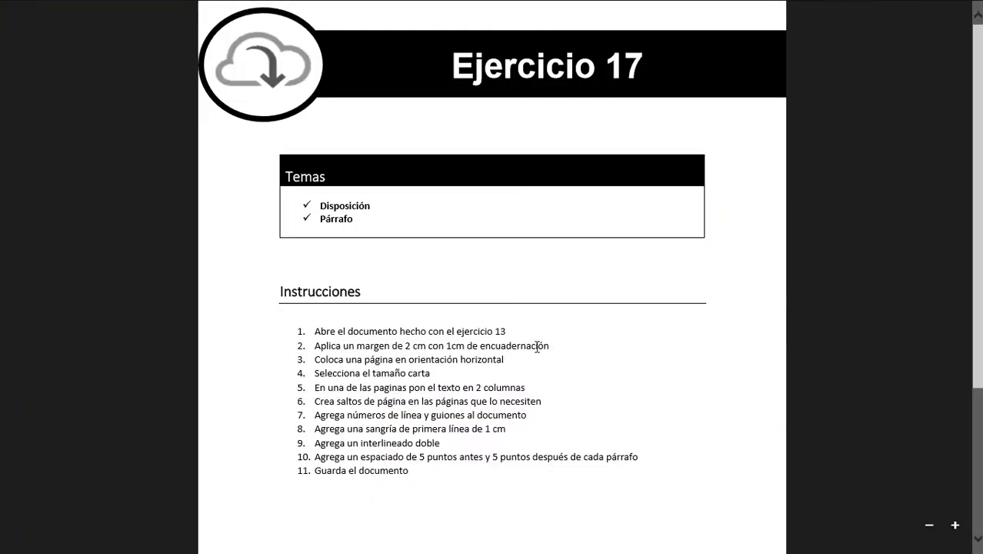
pyautogui.hotkey('alt', 'Tab')
pyautogui.scroll(-1, 520, 367)
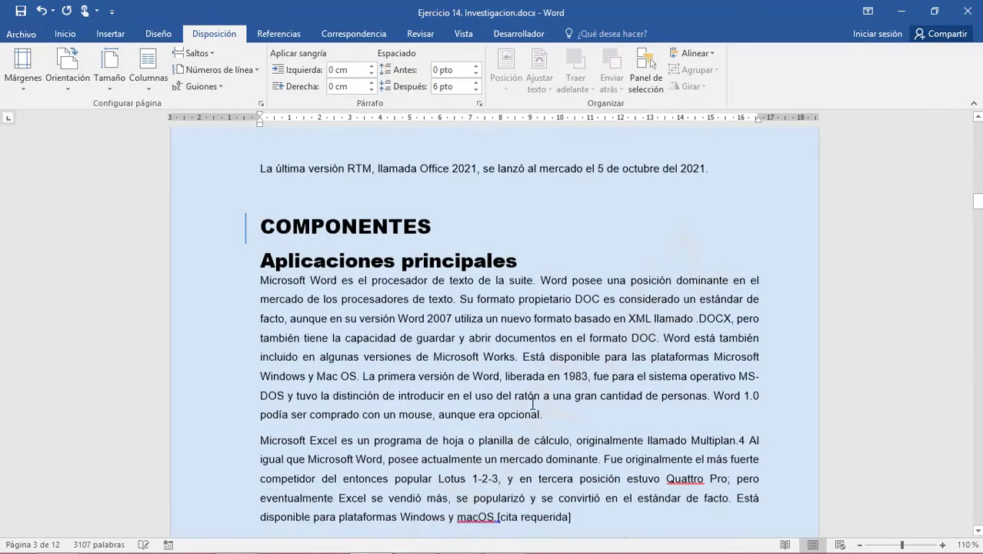
pyautogui.scroll(-5, 525, 385)
pyautogui.scroll(-5, 527, 403)
pyautogui.scroll(-5, 528, 401)
pyautogui.scroll(-5, 528, 401)
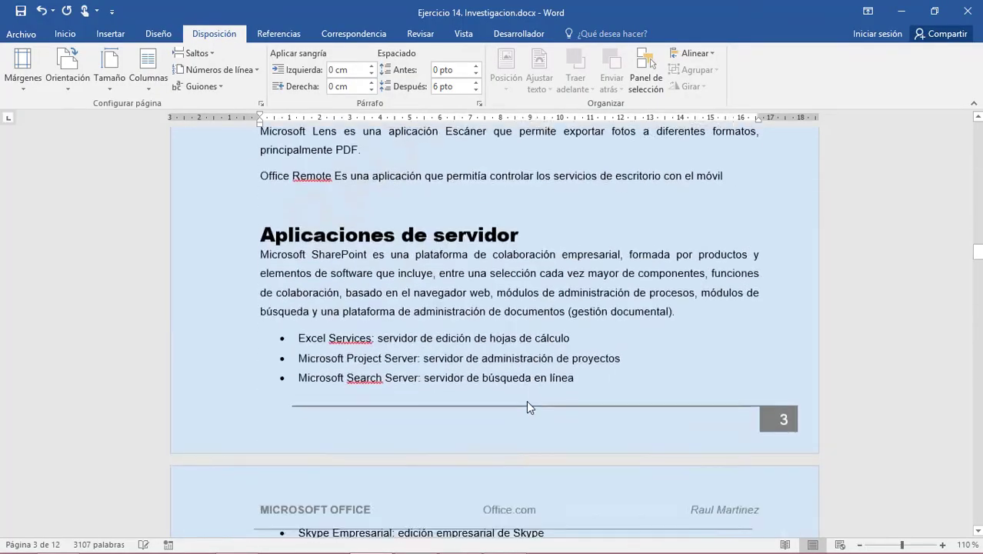
pyautogui.scroll(-5, 527, 400)
pyautogui.scroll(-5, 527, 400)
pyautogui.scroll(-5, 528, 401)
pyautogui.scroll(-5, 527, 401)
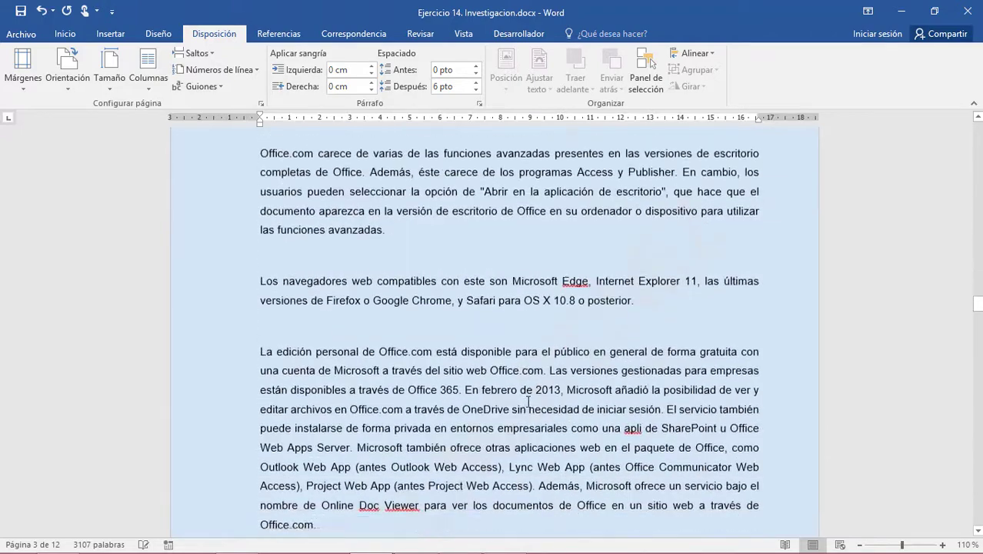
pyautogui.scroll(-5, 527, 401)
pyautogui.scroll(-5, 527, 400)
pyautogui.scroll(-5, 528, 402)
pyautogui.scroll(-5, 528, 401)
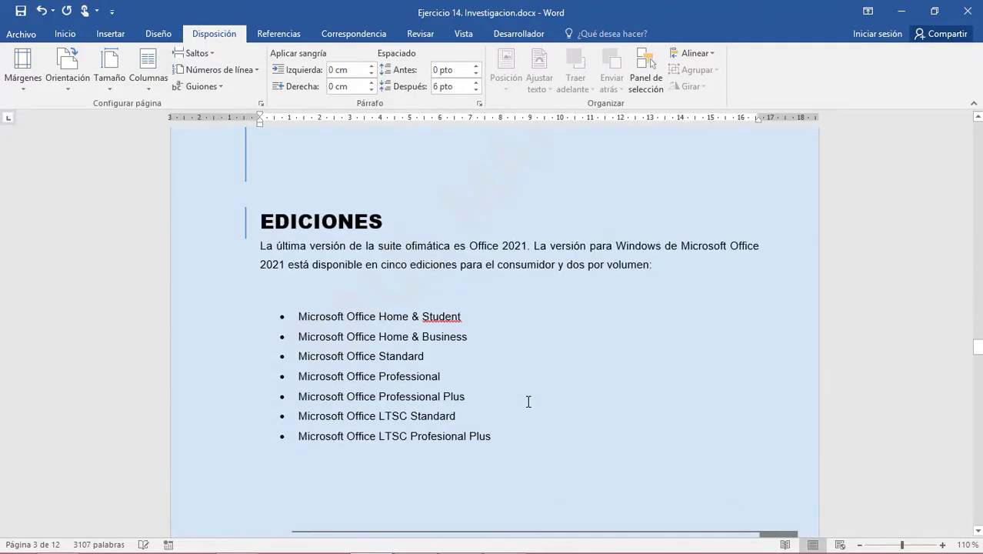
pyautogui.scroll(-5, 527, 399)
pyautogui.scroll(-5, 527, 402)
pyautogui.scroll(-3, 527, 401)
pyautogui.scroll(-2, 527, 400)
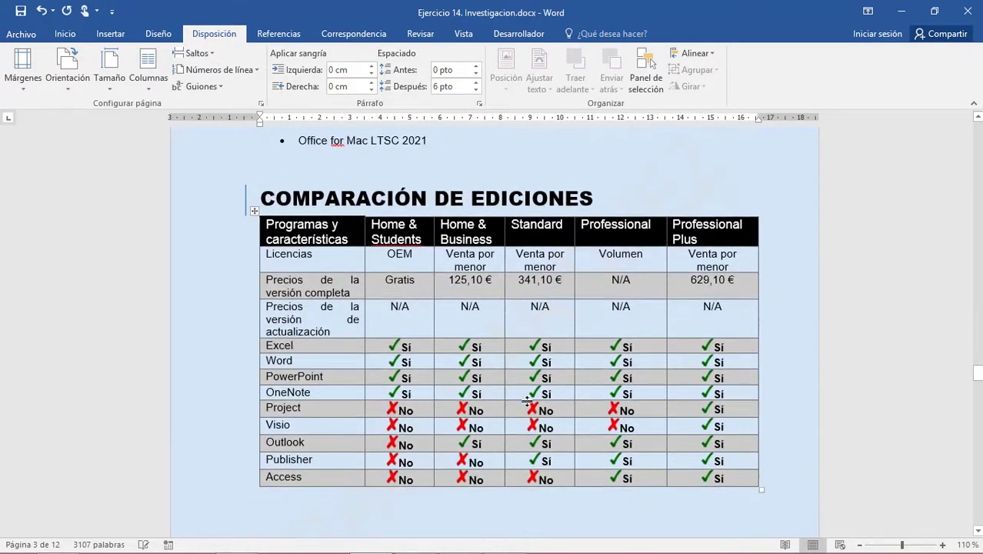
pyautogui.moveTo(977, 370)
pyautogui.mouseDown()
pyautogui.moveTo(977, 385)
pyautogui.moveTo(977, 245)
pyautogui.mouseUp()
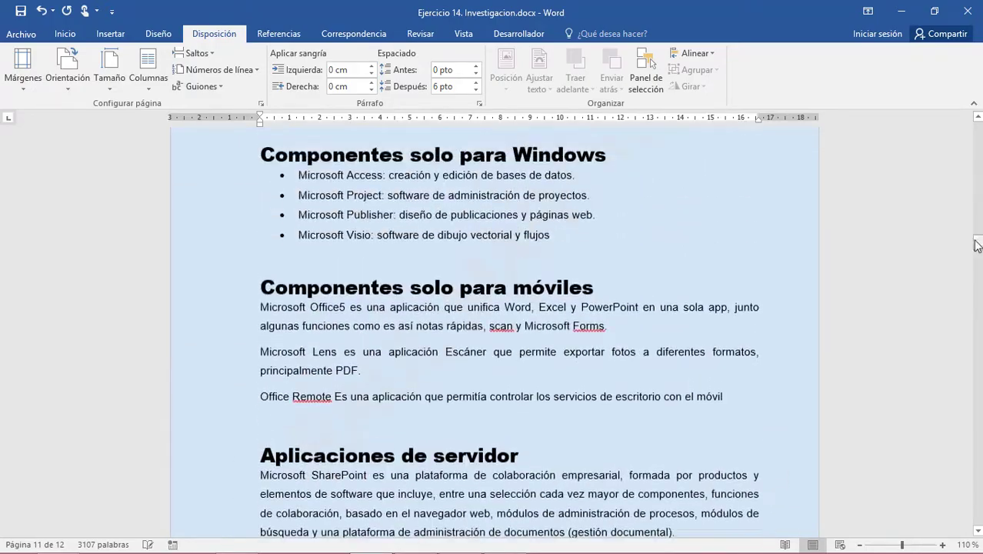
pyautogui.scroll(2, 643, 248)
pyautogui.scroll(5, 683, 314)
pyautogui.scroll(2, 685, 314)
pyautogui.scroll(4, 683, 319)
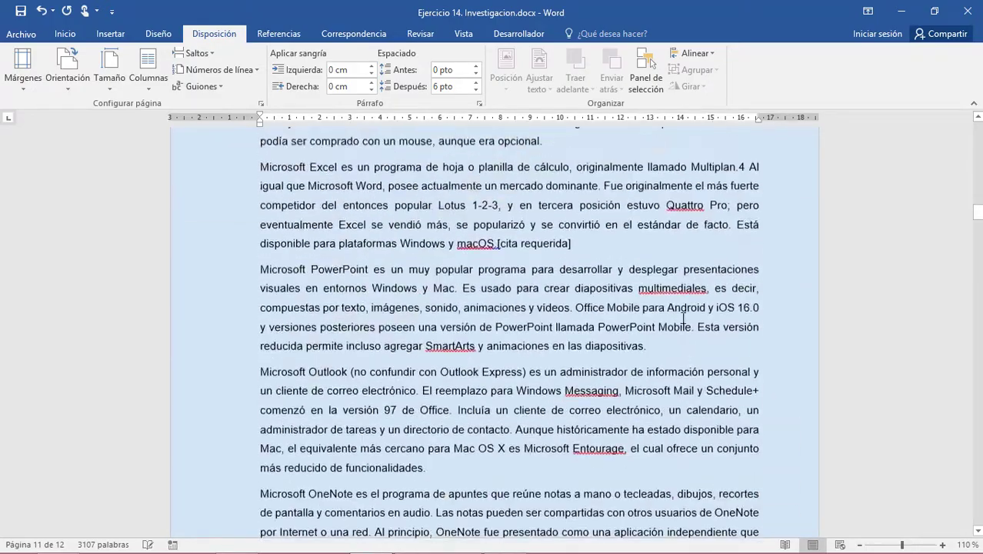
pyautogui.scroll(6, 683, 318)
pyautogui.scroll(1, 682, 318)
pyautogui.scroll(-1, 683, 318)
pyautogui.scroll(-20, 683, 318)
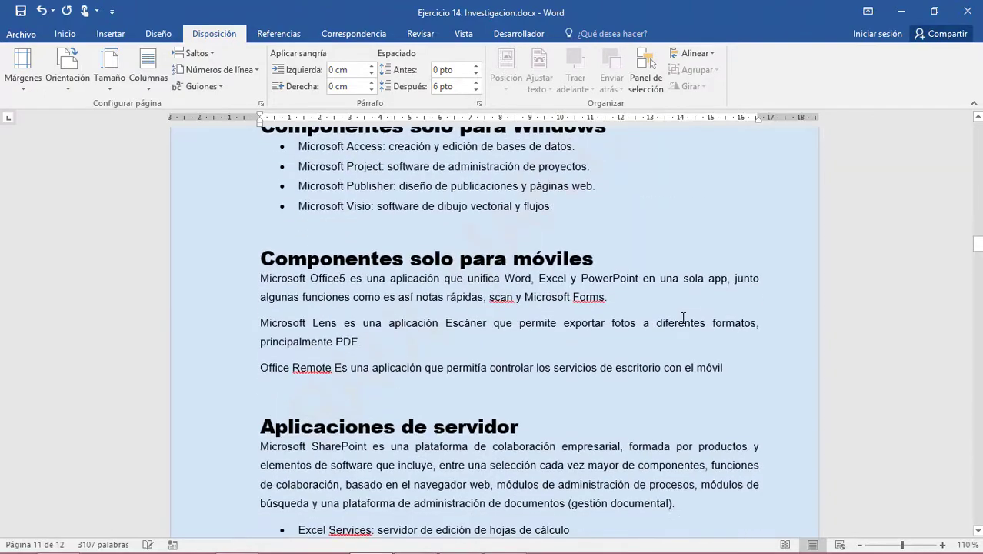
pyautogui.scroll(-5, 682, 317)
pyautogui.scroll(6, 682, 318)
pyautogui.scroll(-4, 683, 317)
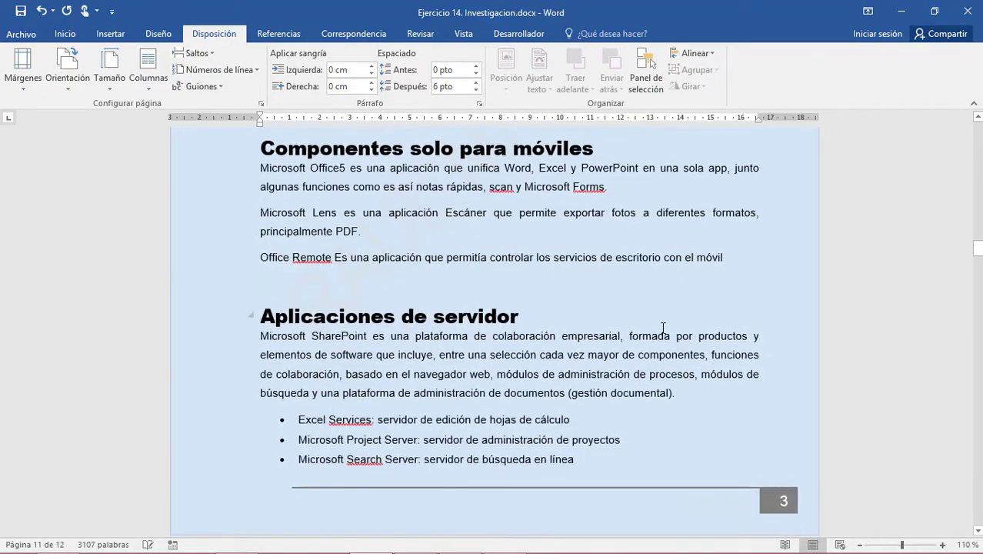
# Step: Select the passage from the OneNote paragraph through the component lists
pyautogui.moveTo(390, 368)
pyautogui.mouseDown()
pyautogui.moveTo(403, 350)
pyautogui.moveTo(242, 282)
pyautogui.mouseUp()
pyautogui.scroll(8, 403, 350)
pyautogui.scroll(4, 243, 281)
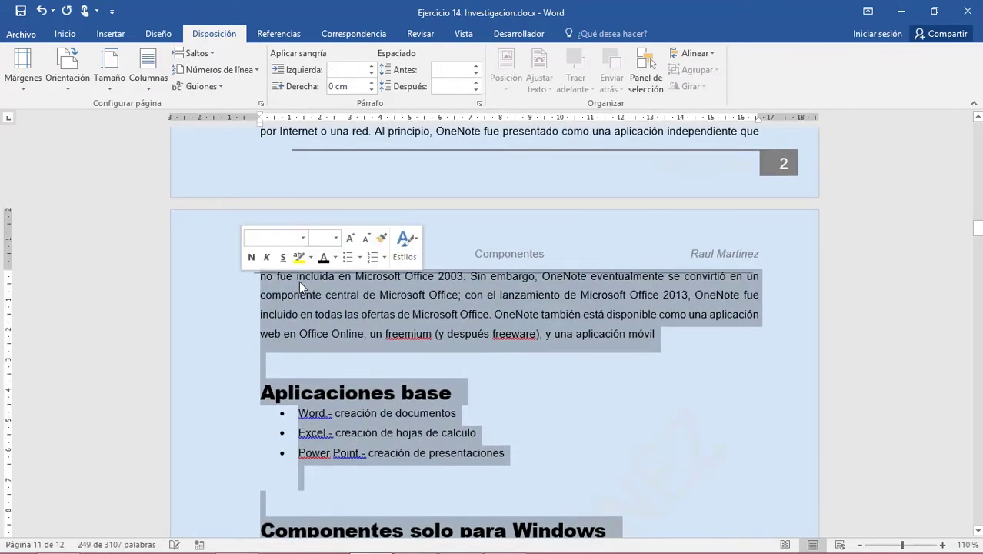
pyautogui.click(73, 93)
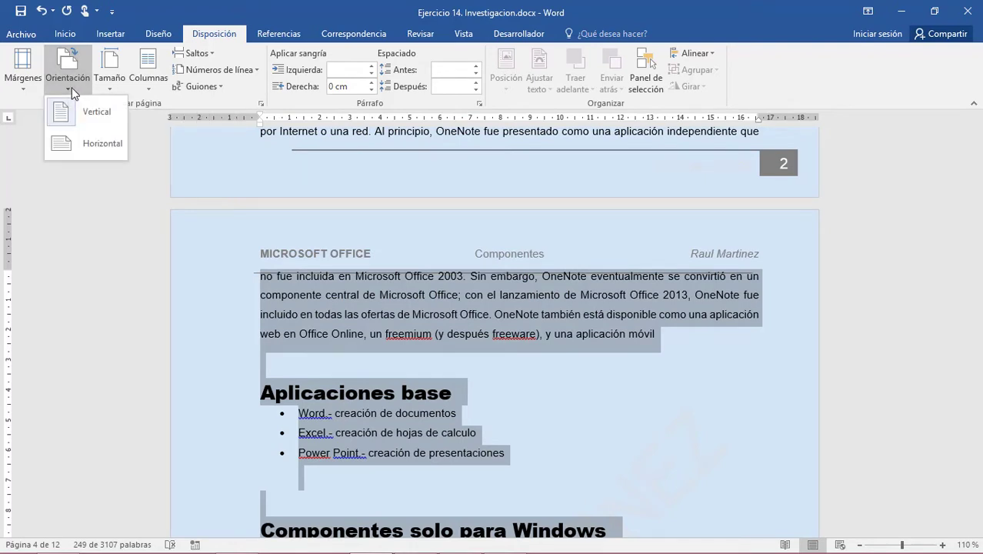
pyautogui.click(73, 93)
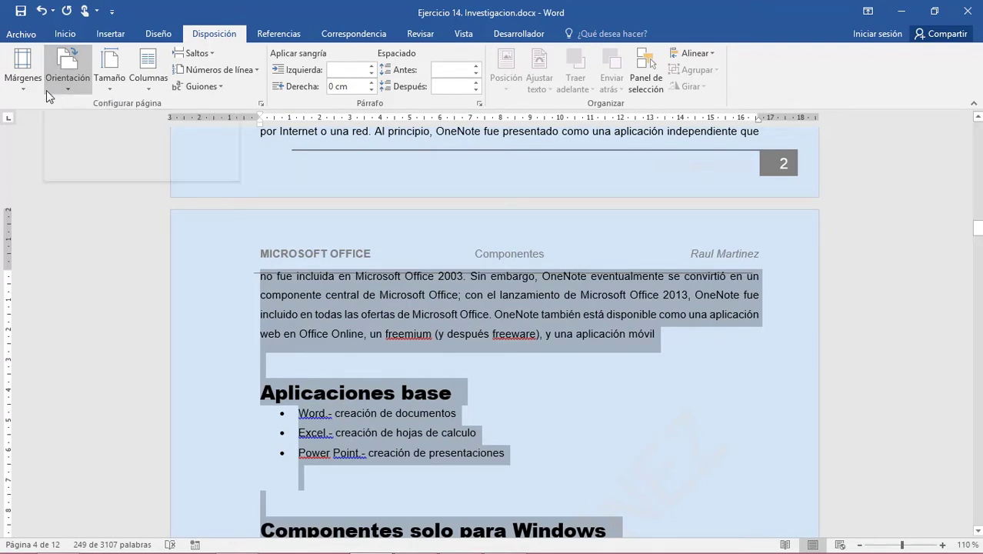
# Step: Set landscape orientation in Page Setup, applied to the selected text only
pyautogui.click(260, 103)
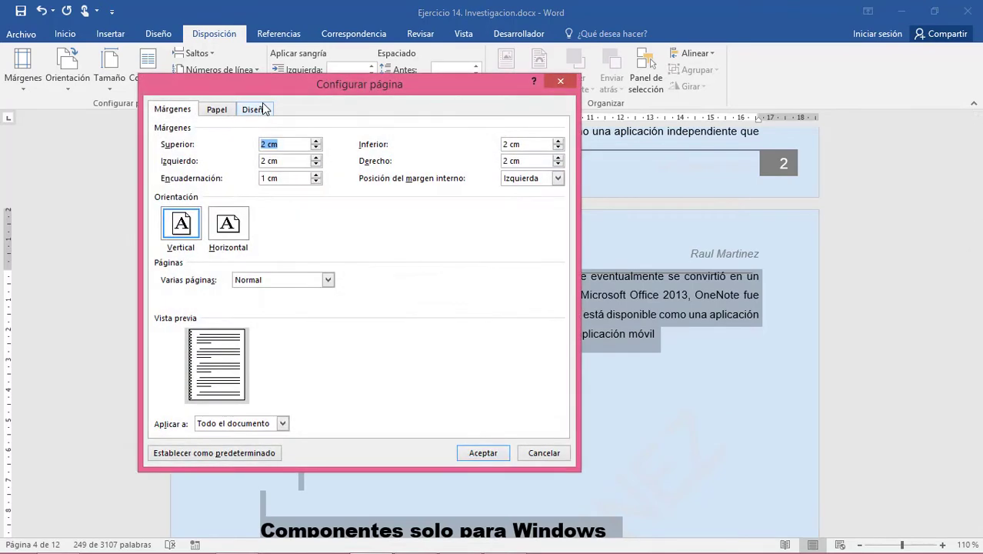
pyautogui.moveTo(241, 89); pyautogui.dragTo(701, 84)
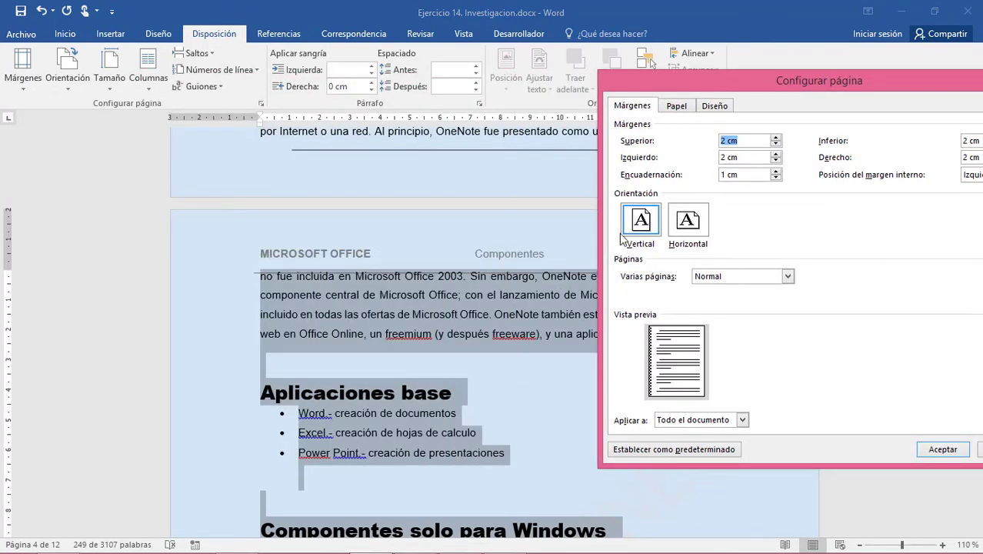
pyautogui.click(696, 231)
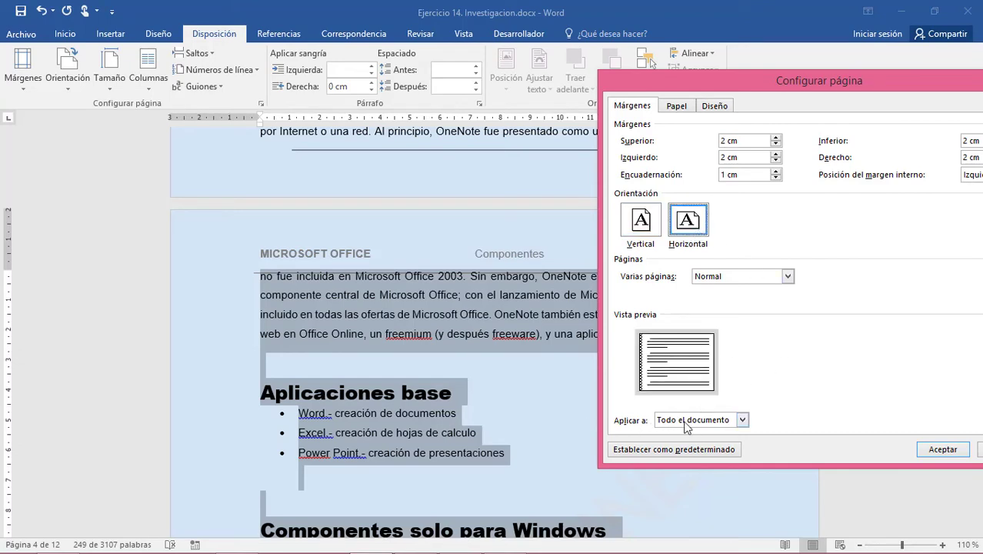
pyautogui.click(742, 420)
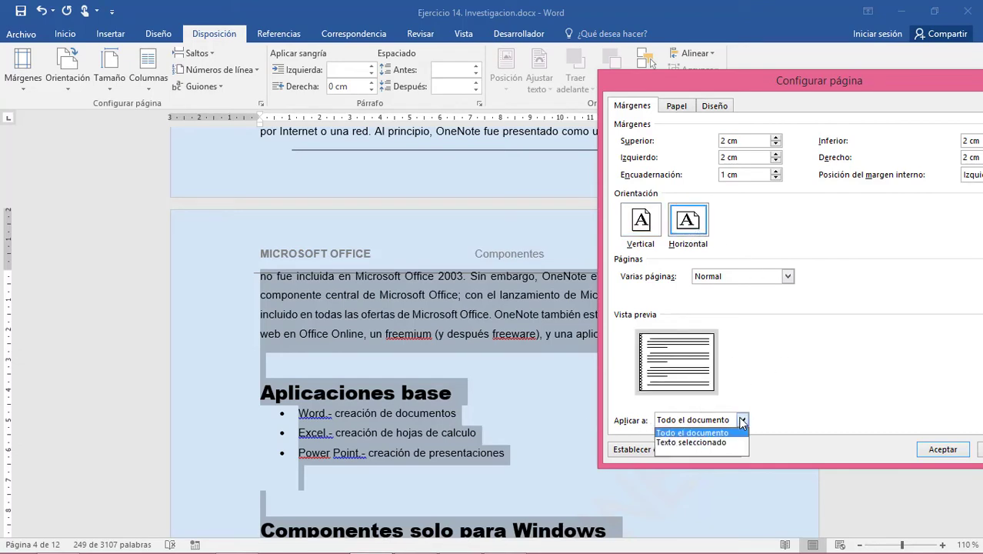
pyautogui.click(700, 443)
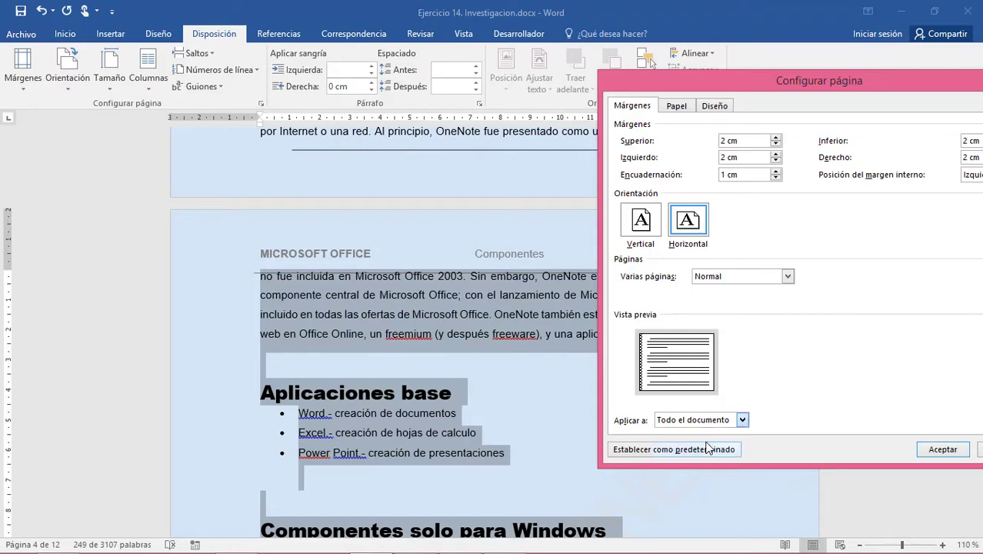
pyautogui.click(943, 452)
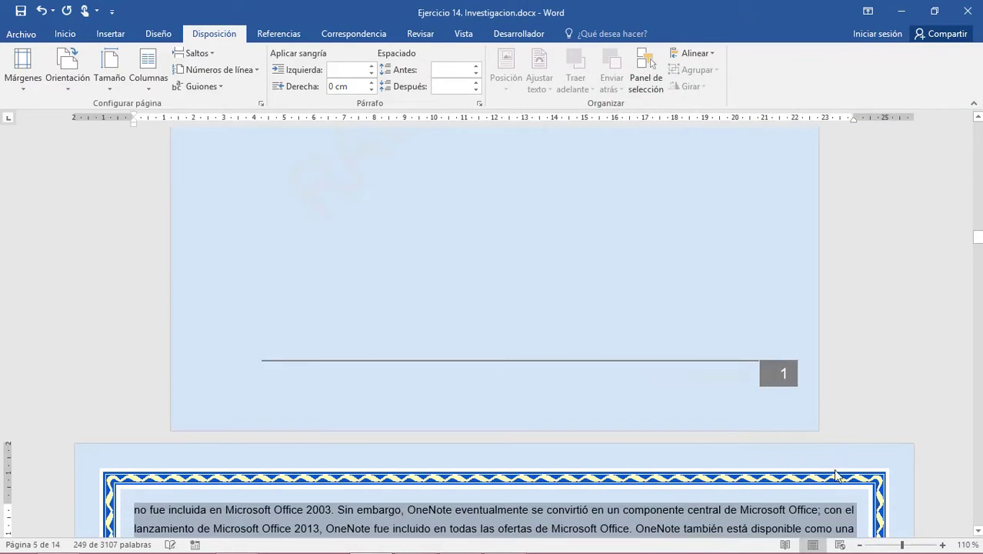
# Step: Review the document pages, clear the selection, and consult the exercise instructions PDF
pyautogui.scroll(-3, 728, 465)
pyautogui.scroll(-5, 602, 329)
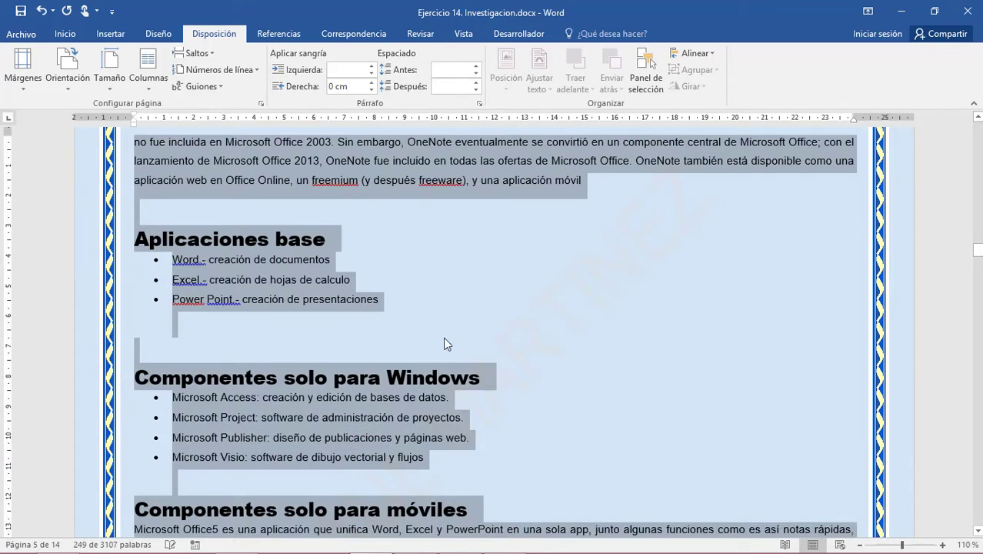
pyautogui.scroll(-4, 503, 416)
pyautogui.scroll(-4, 504, 415)
pyautogui.scroll(-4, 503, 416)
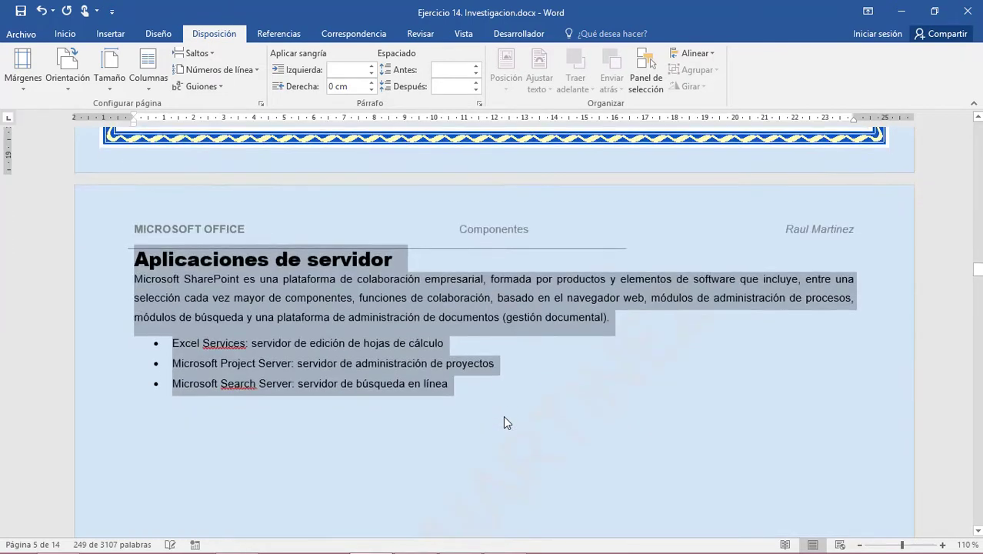
pyautogui.scroll(-3, 504, 415)
pyautogui.scroll(-4, 504, 415)
pyautogui.scroll(-3, 503, 416)
pyautogui.scroll(4, 503, 416)
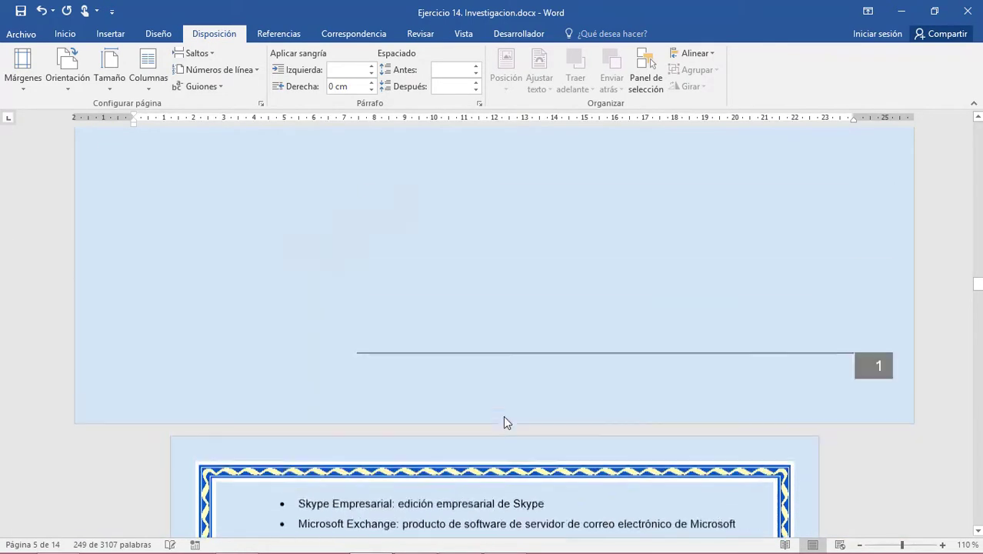
pyautogui.scroll(3, 504, 416)
pyautogui.scroll(3, 503, 417)
pyautogui.scroll(3, 504, 416)
pyautogui.scroll(3, 504, 416)
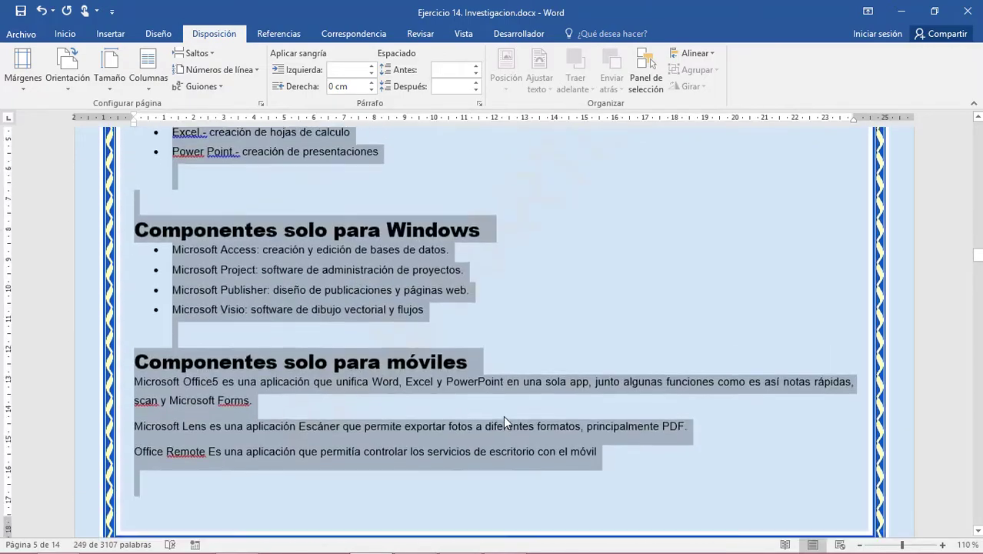
pyautogui.scroll(4, 504, 416)
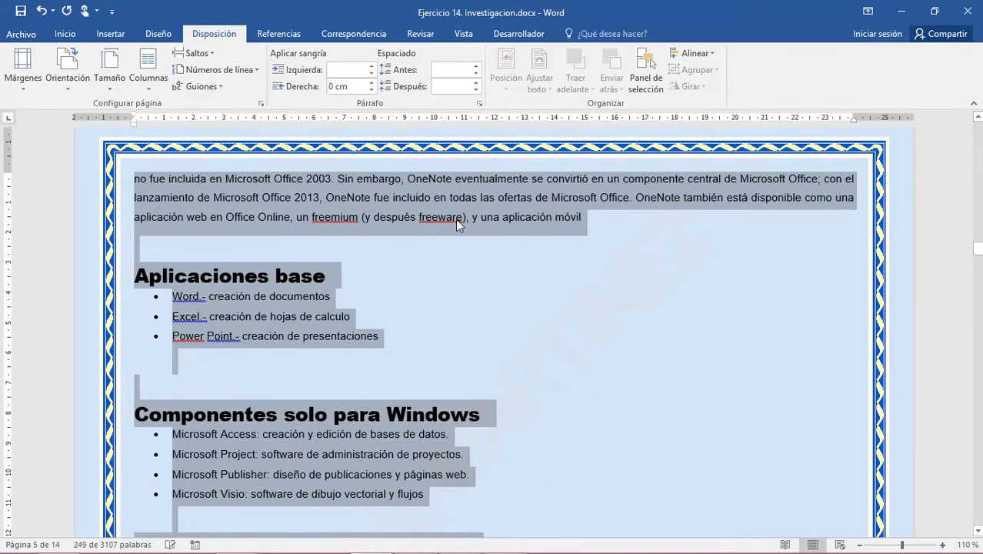
pyautogui.scroll(-5, 512, 367)
pyautogui.scroll(-3, 510, 365)
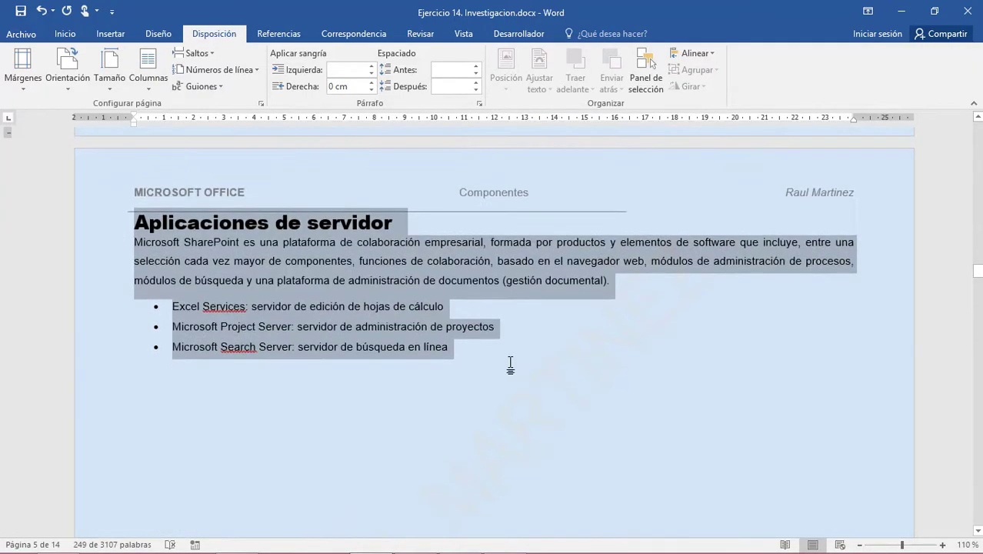
pyautogui.scroll(-3, 510, 365)
pyautogui.scroll(-6, 510, 366)
pyautogui.scroll(1, 510, 365)
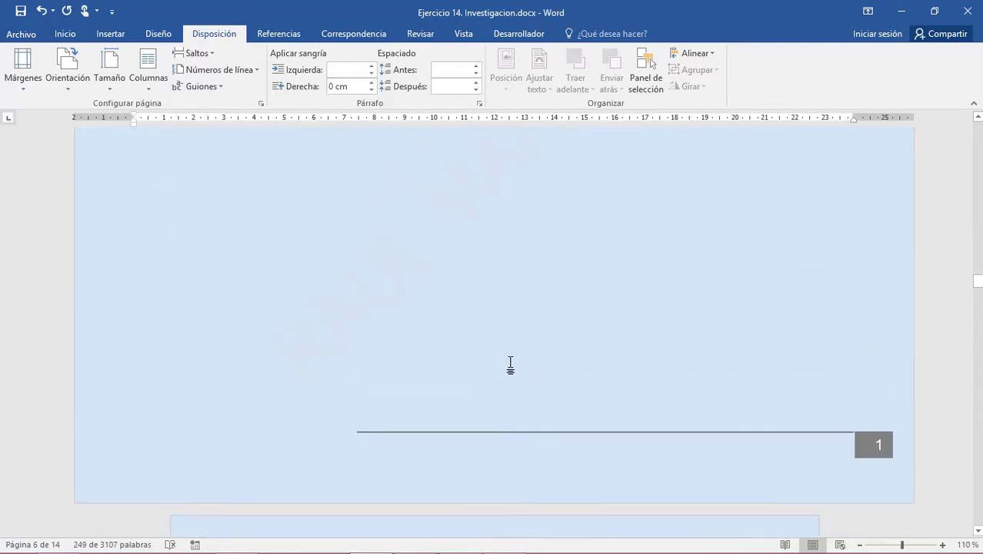
pyautogui.scroll(3, 510, 366)
pyautogui.scroll(4, 510, 366)
pyautogui.scroll(4, 512, 367)
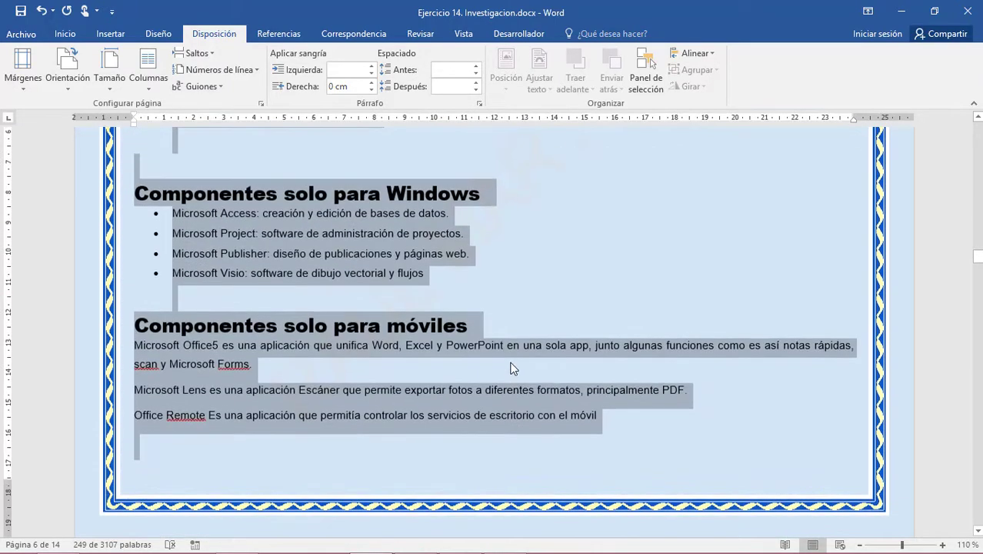
pyautogui.scroll(1, 514, 368)
pyautogui.scroll(3, 514, 369)
pyautogui.scroll(1, 567, 226)
pyautogui.scroll(3, 567, 198)
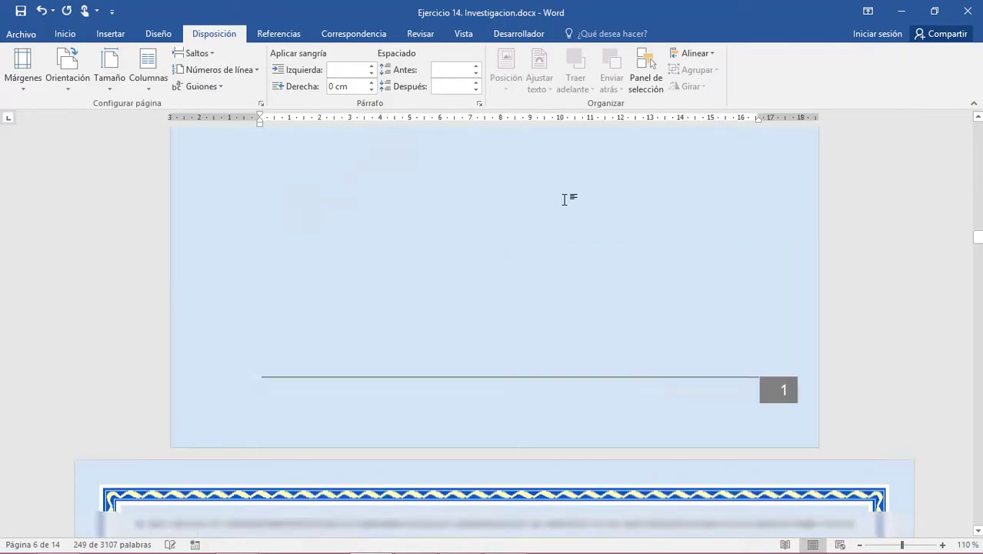
pyautogui.scroll(3, 566, 198)
pyautogui.click(408, 182)
pyautogui.hotkey('alt', 'Tab')
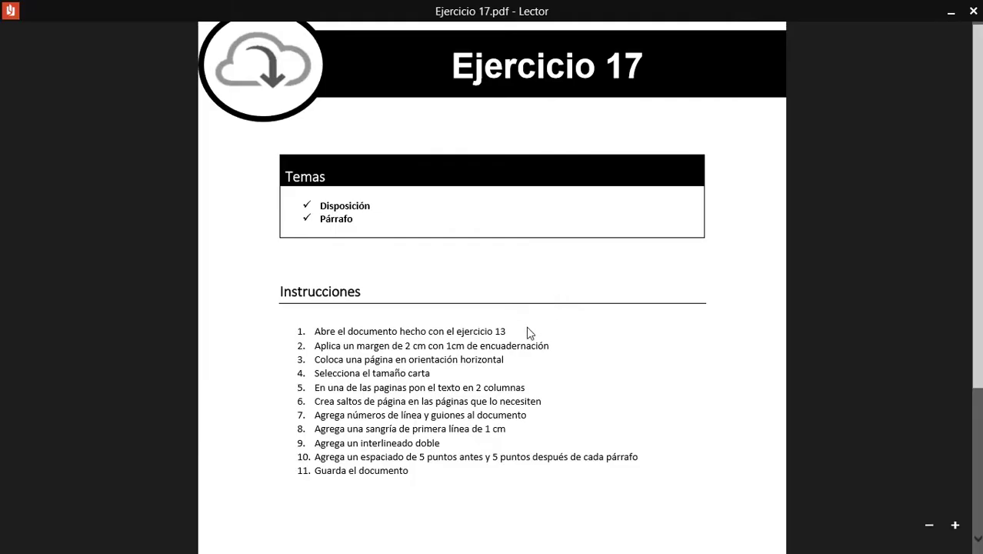
pyautogui.hotkey('alt', 'Tab')
# Step: Delete the blank line after the 'Access.' paragraph under RESEÑA HISTÓRICA
pyautogui.scroll(4, 581, 355)
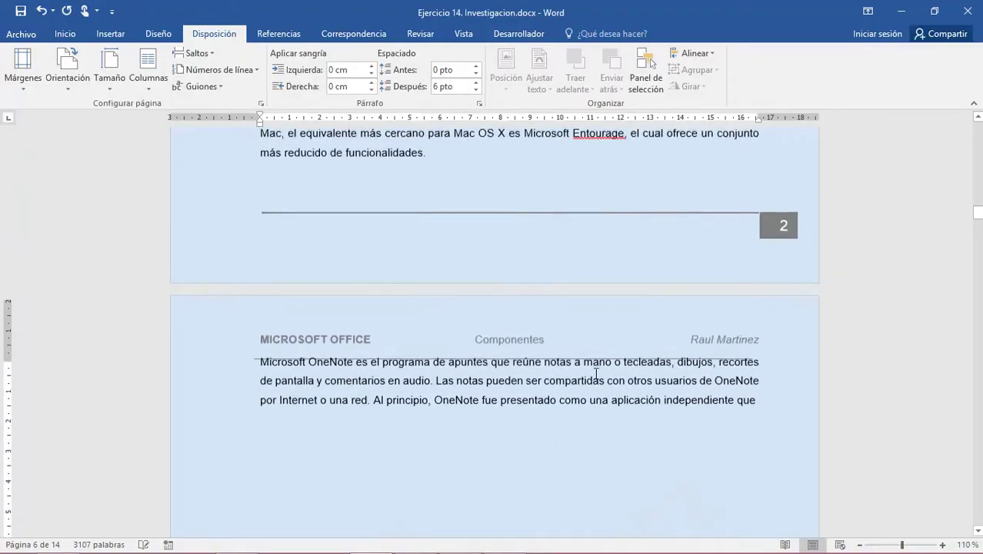
pyautogui.scroll(5, 585, 362)
pyautogui.scroll(6, 596, 373)
pyautogui.scroll(3, 594, 372)
pyautogui.scroll(3, 594, 372)
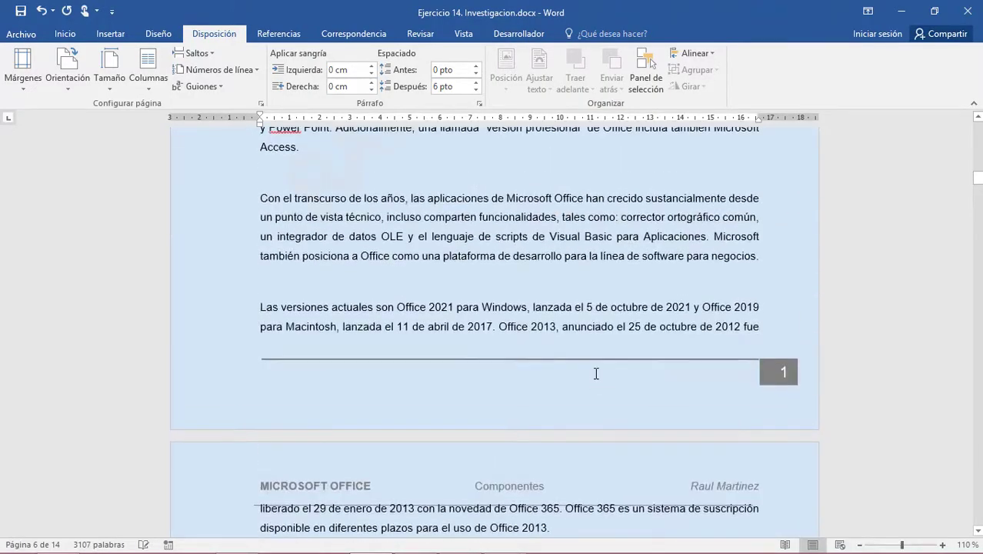
pyautogui.scroll(-6, 595, 373)
pyautogui.scroll(9, 596, 379)
pyautogui.click(314, 361)
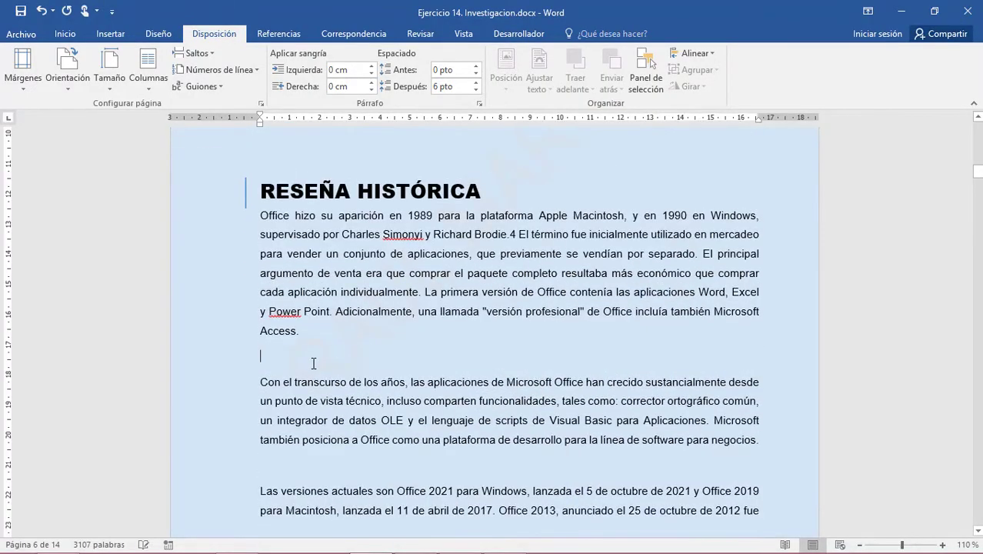
pyautogui.press('BackSpace')
pyautogui.scroll(-10, 523, 374)
pyautogui.scroll(2, 720, 442)
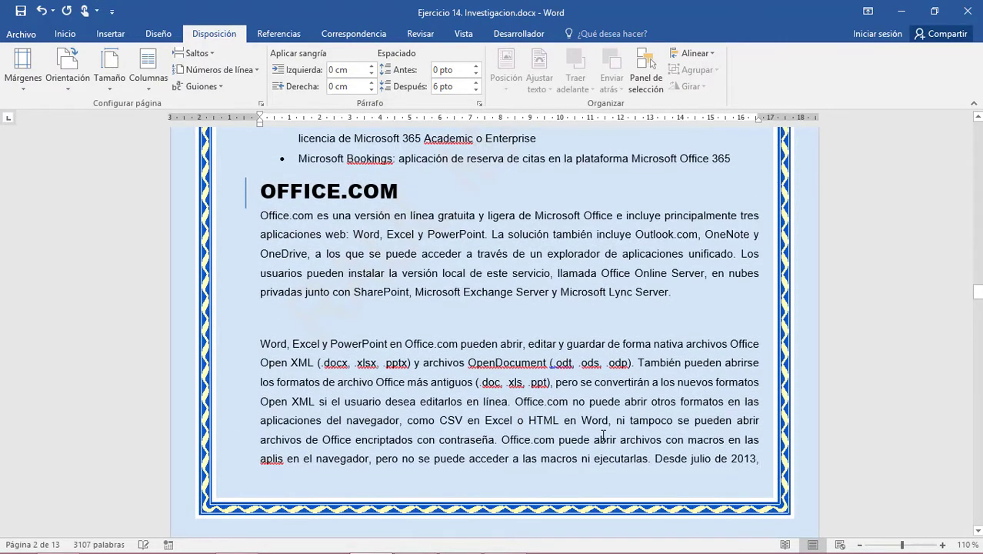
# Step: Select the text from Office.com up to Servicios web and bring up the column and page setup options
pyautogui.moveTo(603, 436)
pyautogui.mouseDown()
pyautogui.moveTo(380, 266)
pyautogui.moveTo(270, 125)
pyautogui.mouseUp()
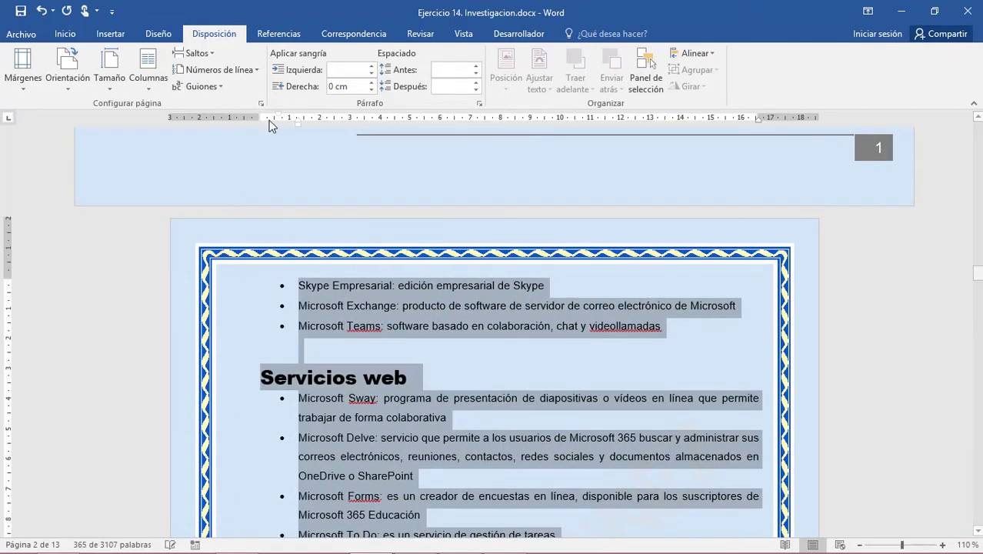
pyautogui.click(68, 35)
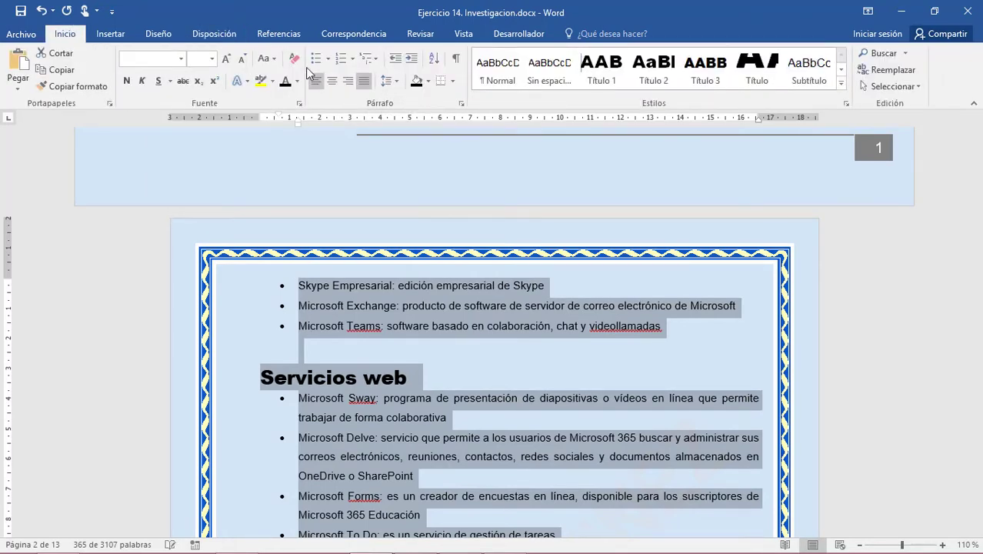
pyautogui.click(215, 35)
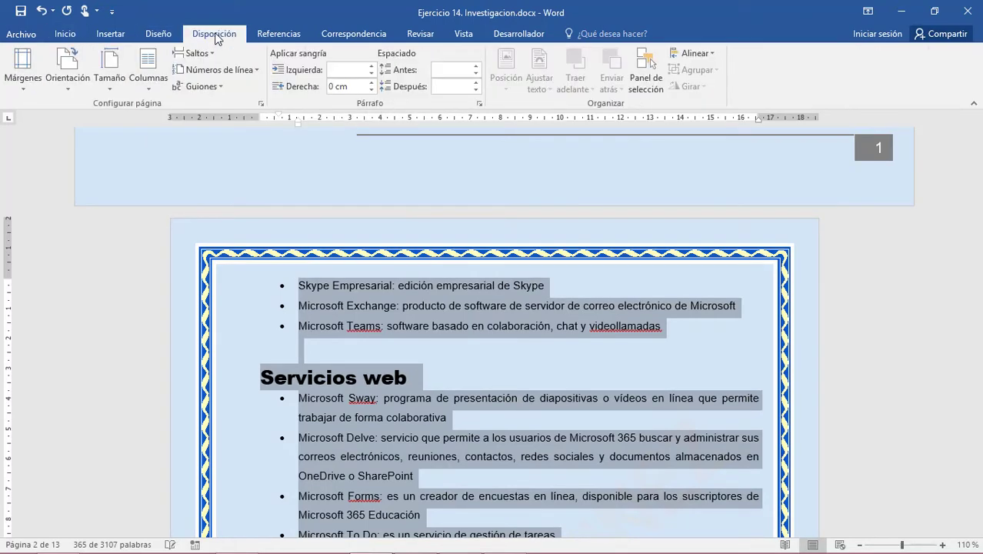
pyautogui.click(148, 87)
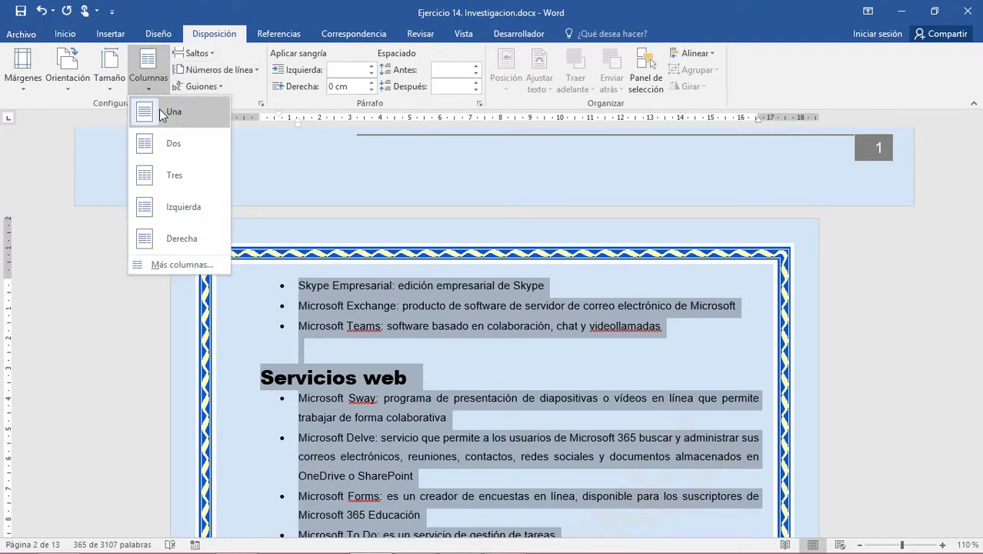
pyautogui.click(262, 103)
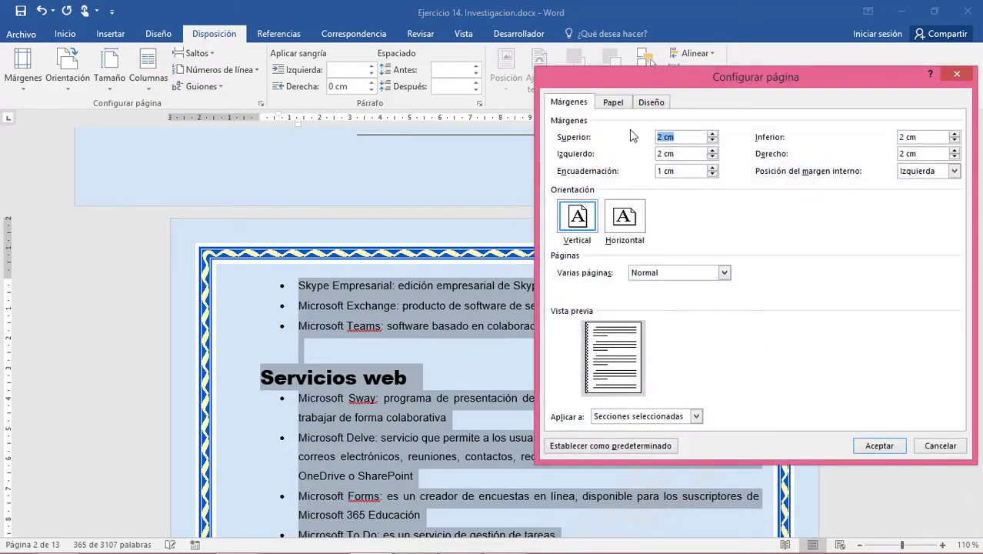
# Step: Look over the Paper and Layout settings in Configurar página, then close it unchanged
pyautogui.click(612, 104)
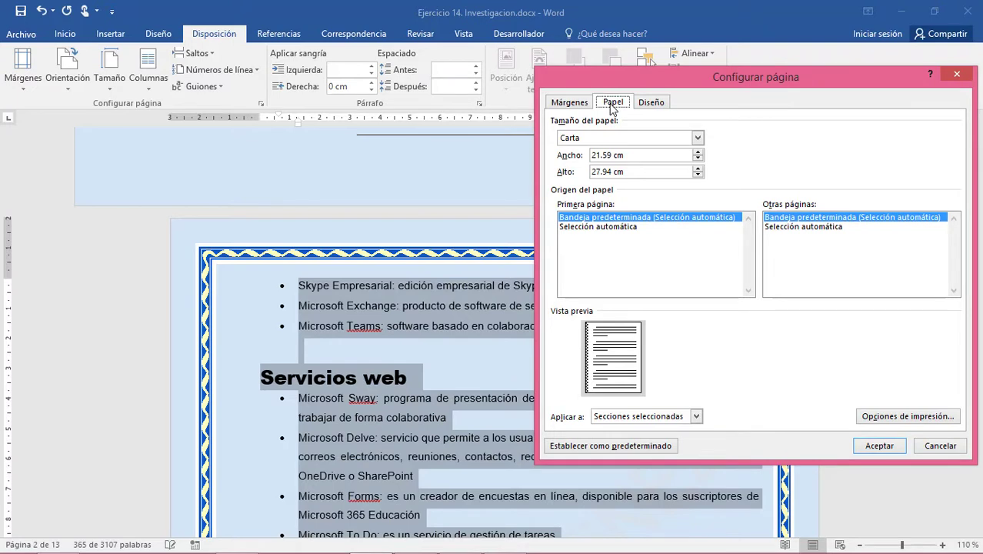
pyautogui.click(650, 106)
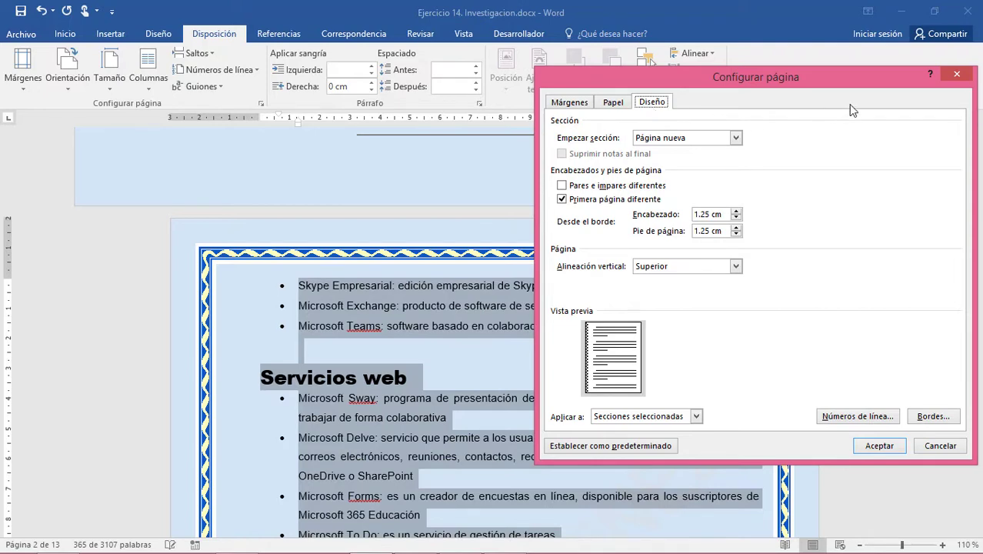
pyautogui.click(956, 74)
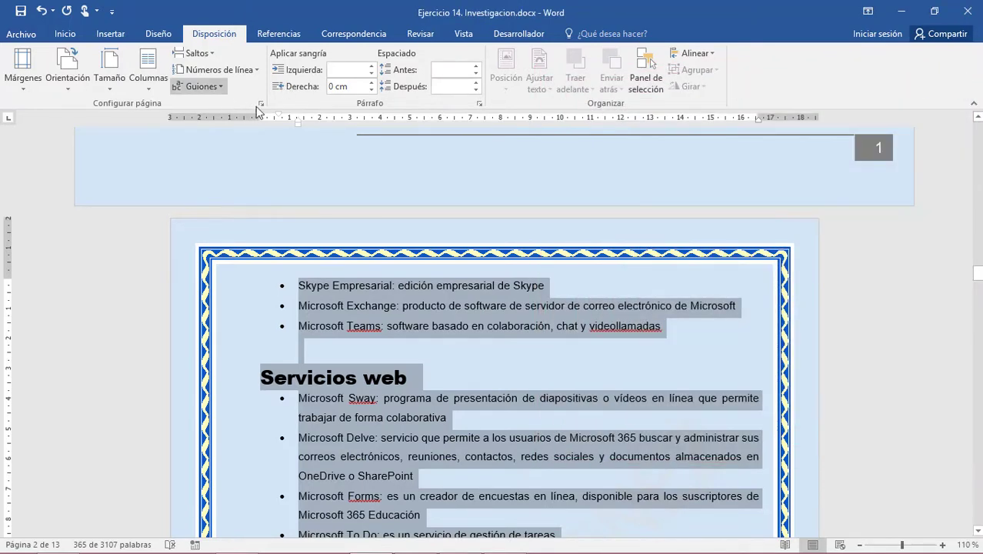
# Step: Put the Skype Empresarial through OFFICE.COM passage in two columns and check the result
pyautogui.click(159, 94)
pyautogui.click(169, 144)
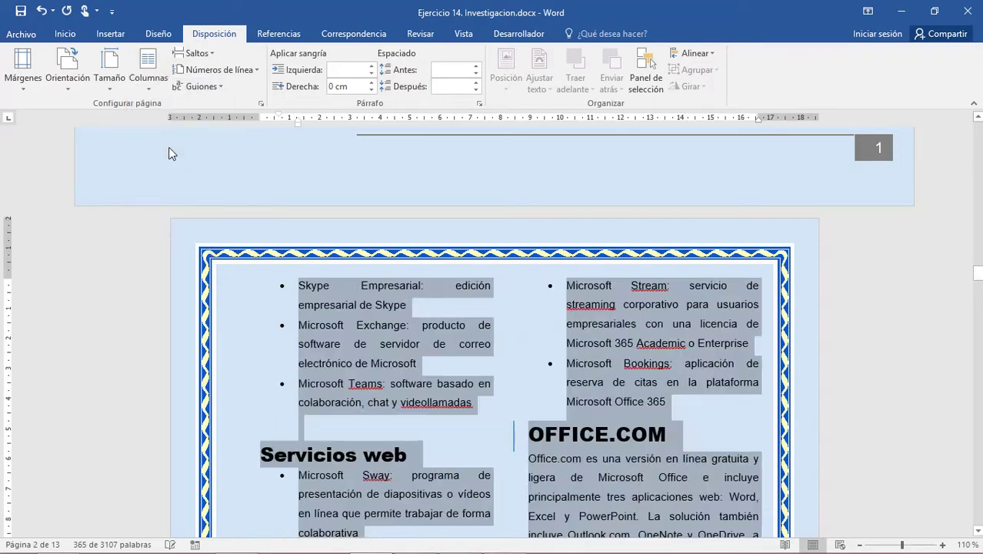
pyautogui.scroll(-2, 406, 356)
pyautogui.scroll(-6, 431, 359)
pyautogui.scroll(-6, 454, 361)
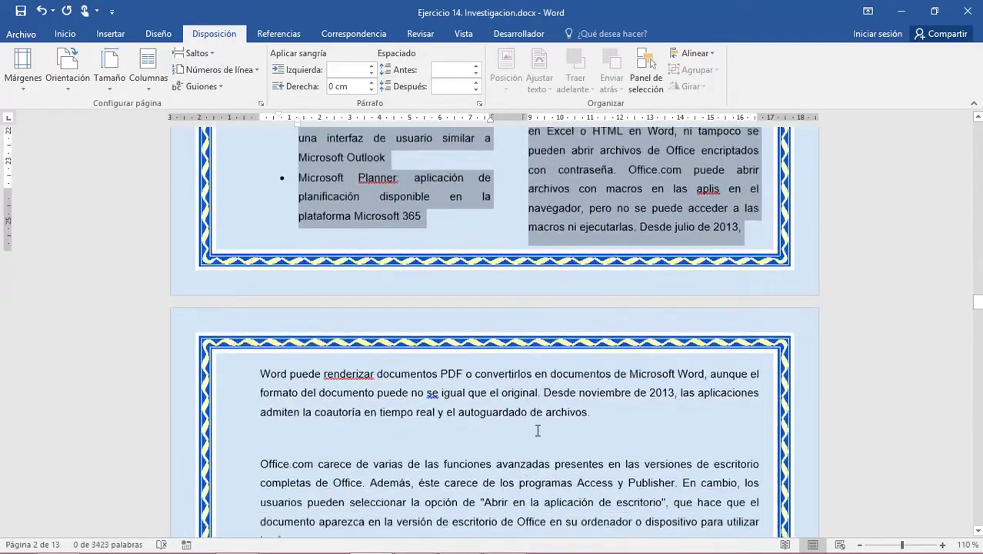
pyautogui.scroll(-1, 471, 365)
pyautogui.scroll(2, 471, 364)
pyautogui.scroll(3, 472, 367)
pyautogui.scroll(4, 471, 368)
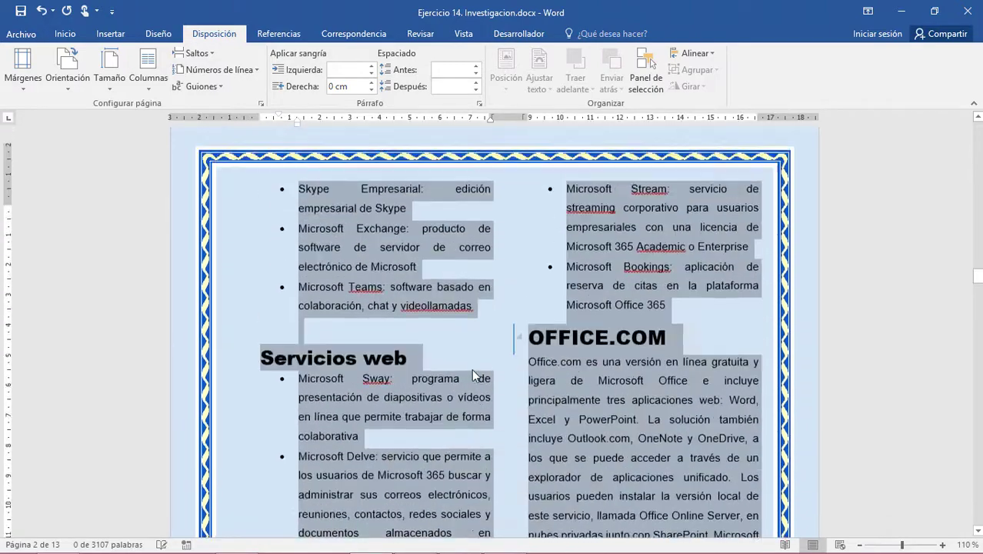
pyautogui.scroll(1, 472, 368)
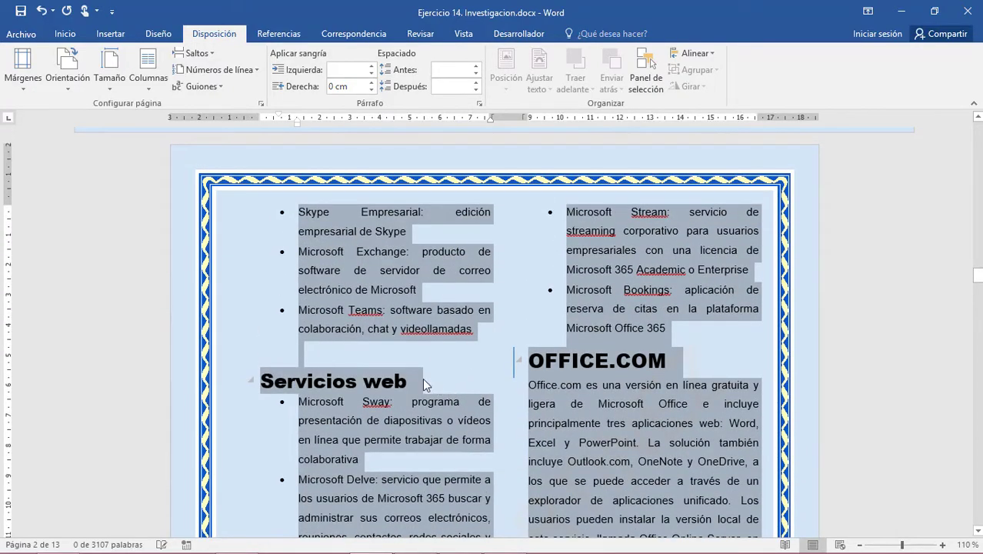
pyautogui.click(245, 341)
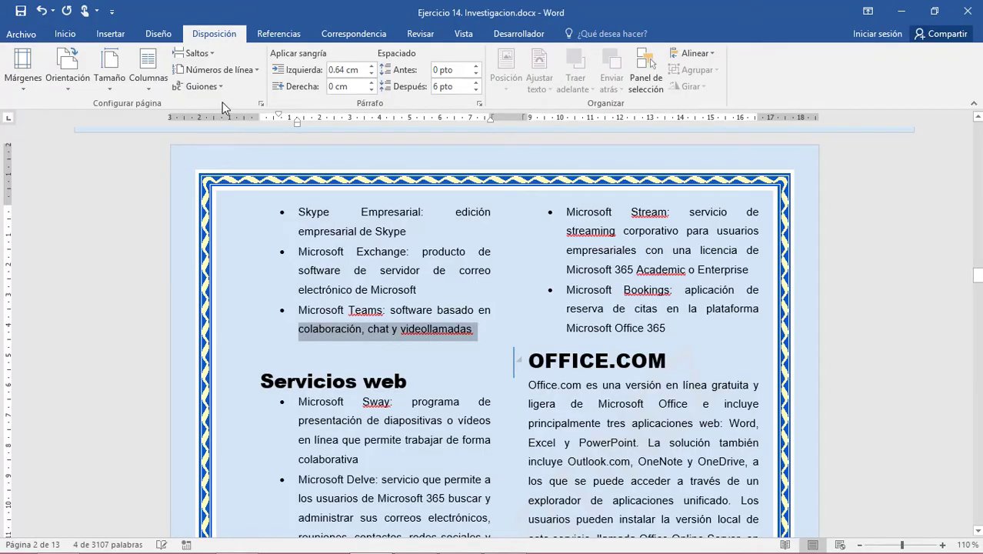
pyautogui.click(148, 85)
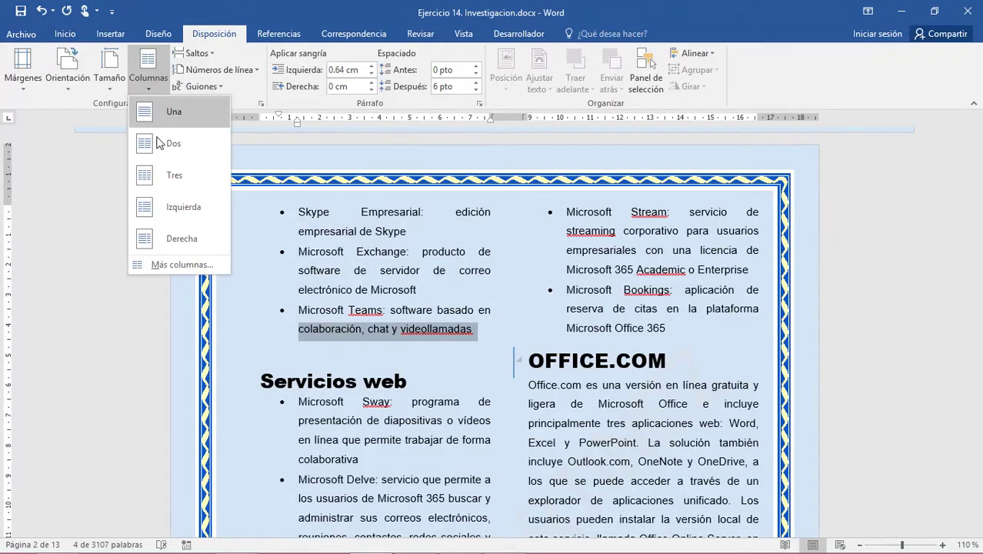
pyautogui.click(184, 263)
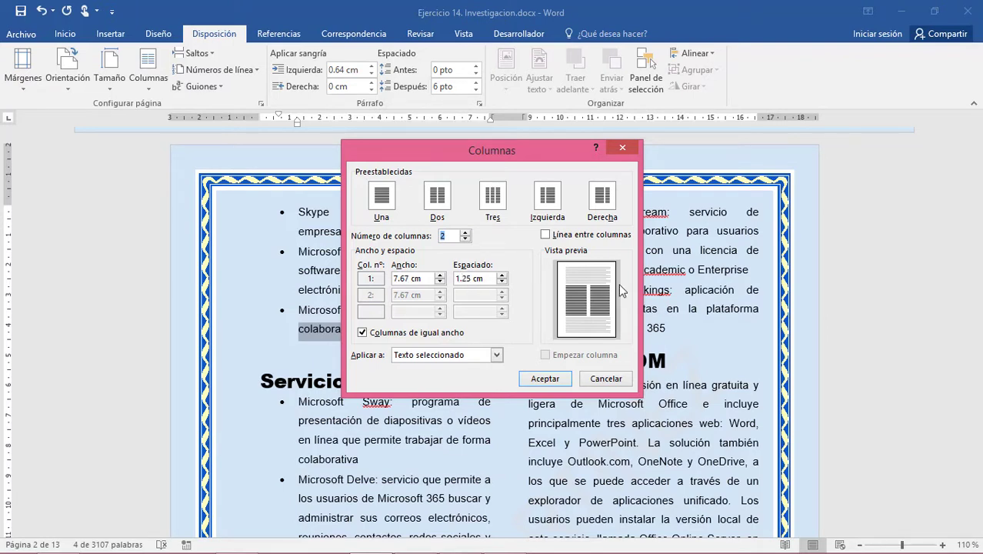
pyautogui.click(497, 354)
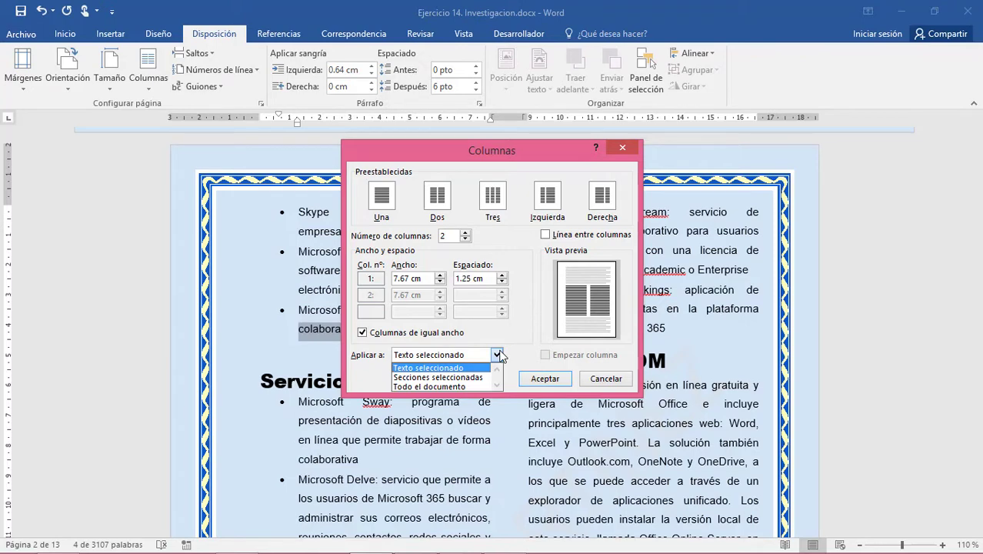
pyautogui.click(497, 355)
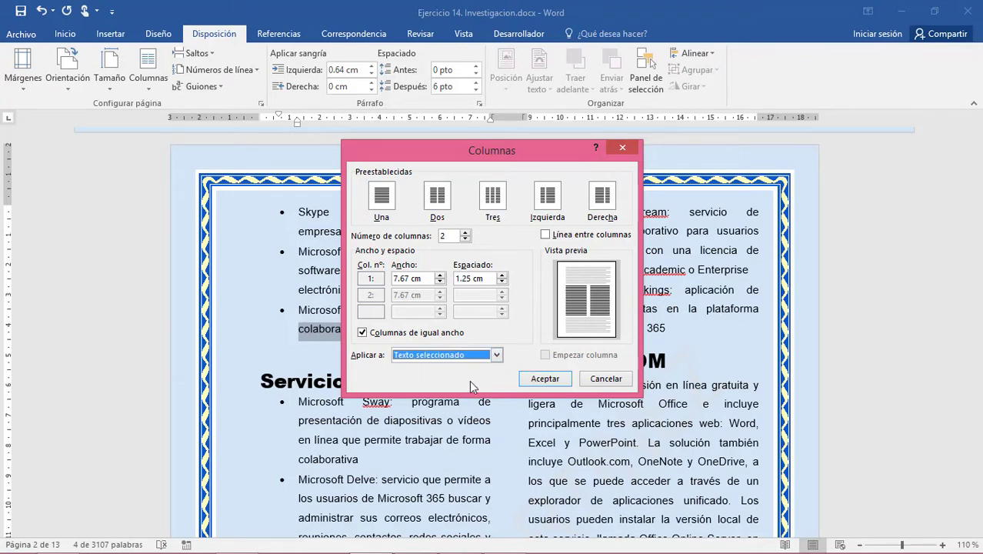
pyautogui.click(625, 146)
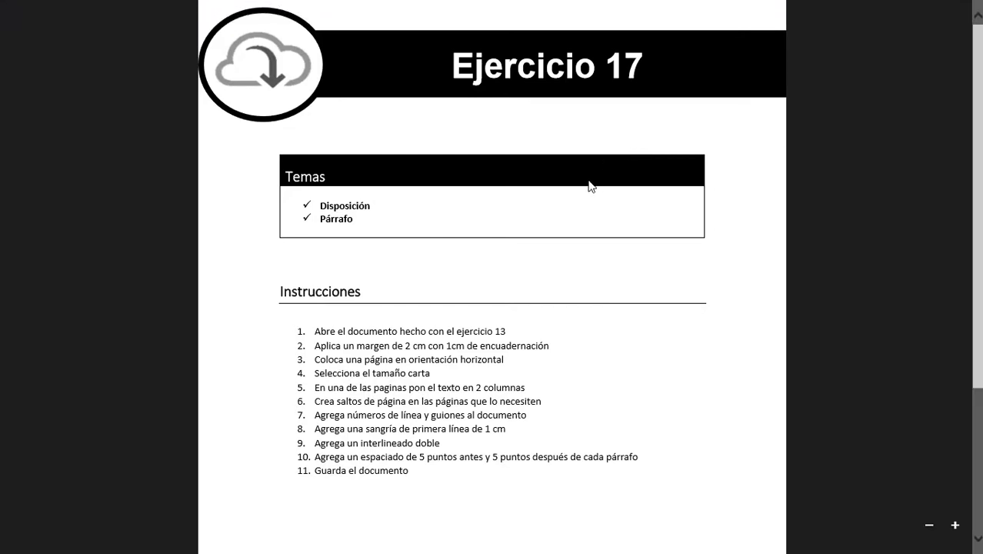
pyautogui.hotkey('alt', 'Tab')
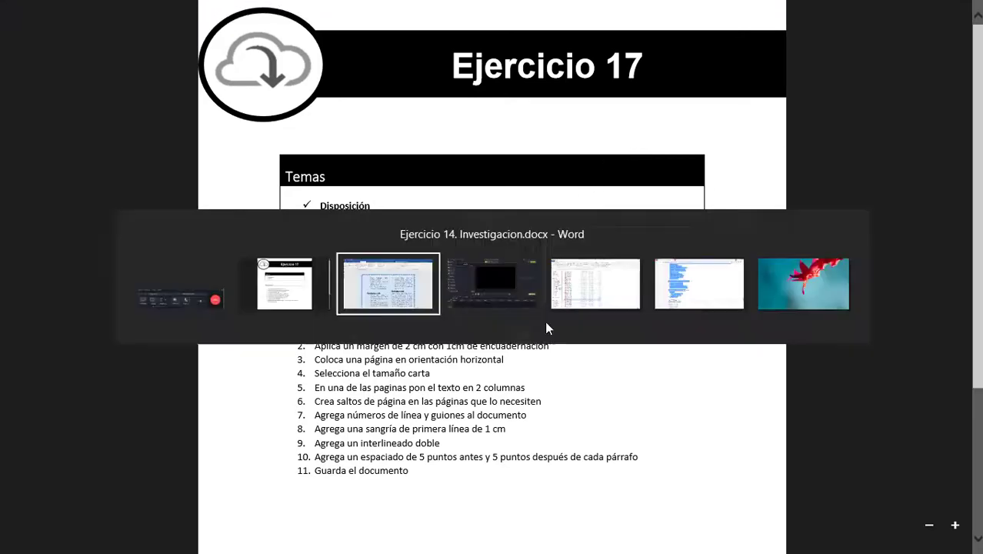
pyautogui.moveTo(975, 280); pyautogui.dragTo(975, 139)
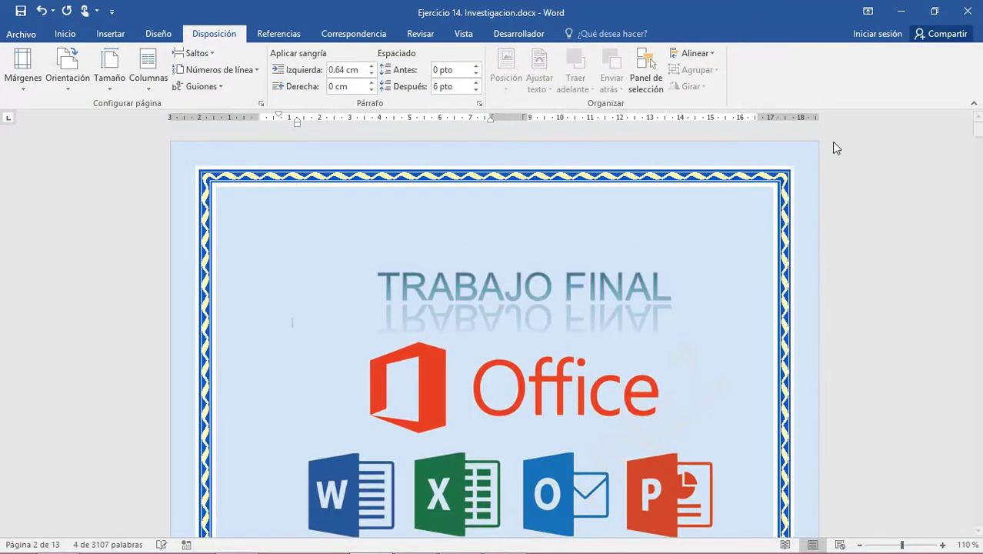
# Step: Place the cursor after 'octubre del 2021.' before COMPONENTES and show the Saltos break choices
pyautogui.scroll(-5, 614, 397)
pyautogui.scroll(-5, 614, 398)
pyautogui.scroll(-6, 614, 398)
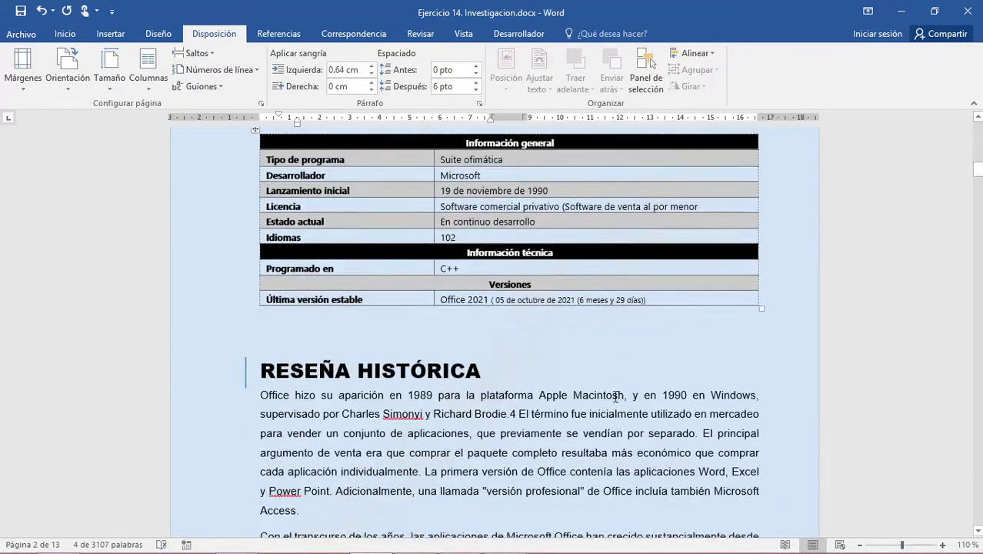
pyautogui.scroll(-6, 614, 398)
pyautogui.scroll(-5, 616, 402)
pyautogui.scroll(-6, 616, 400)
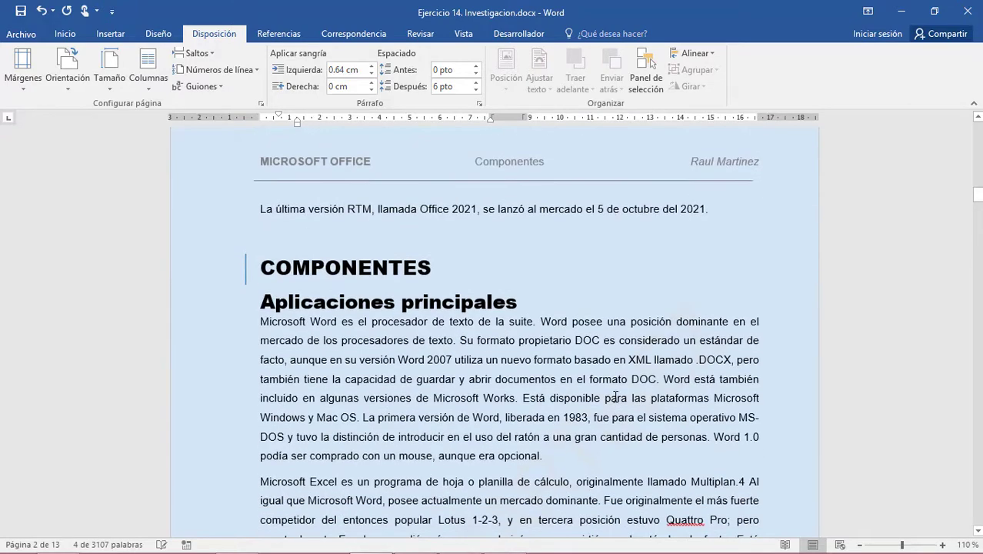
pyautogui.scroll(3, 615, 397)
pyautogui.scroll(1, 574, 384)
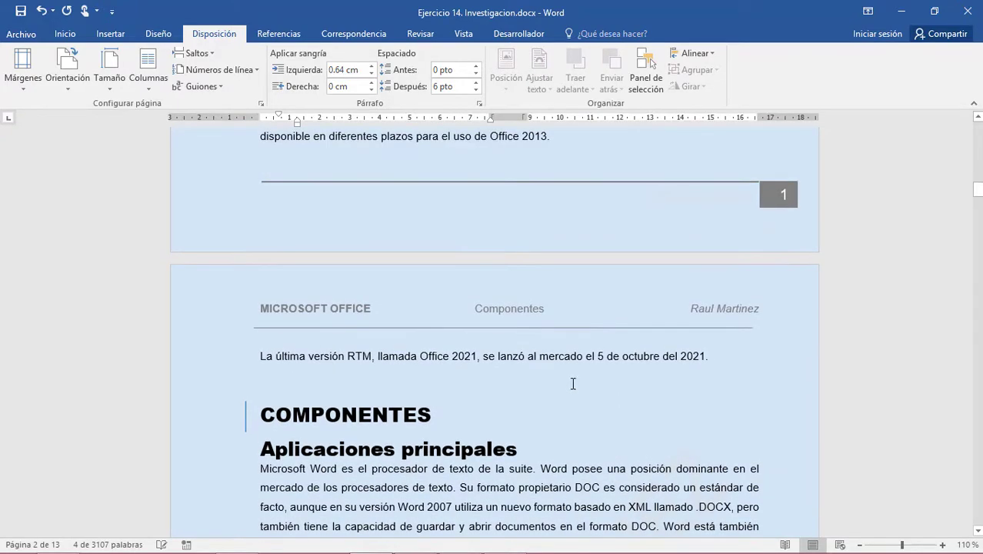
pyautogui.click(718, 355)
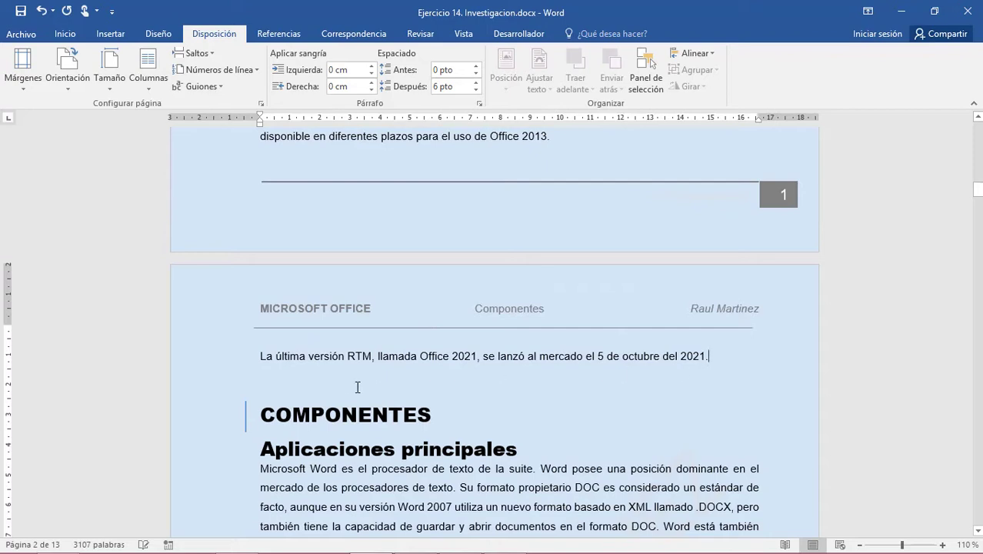
pyautogui.click(212, 54)
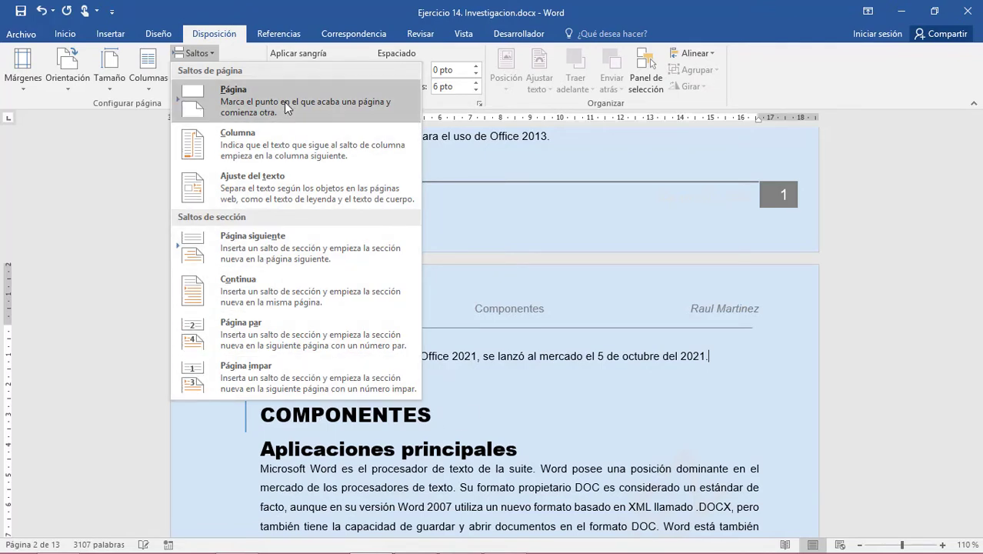
# Step: Insert a page break before COMPONENTES and delete the empty paragraph above it
pyautogui.click(727, 352)
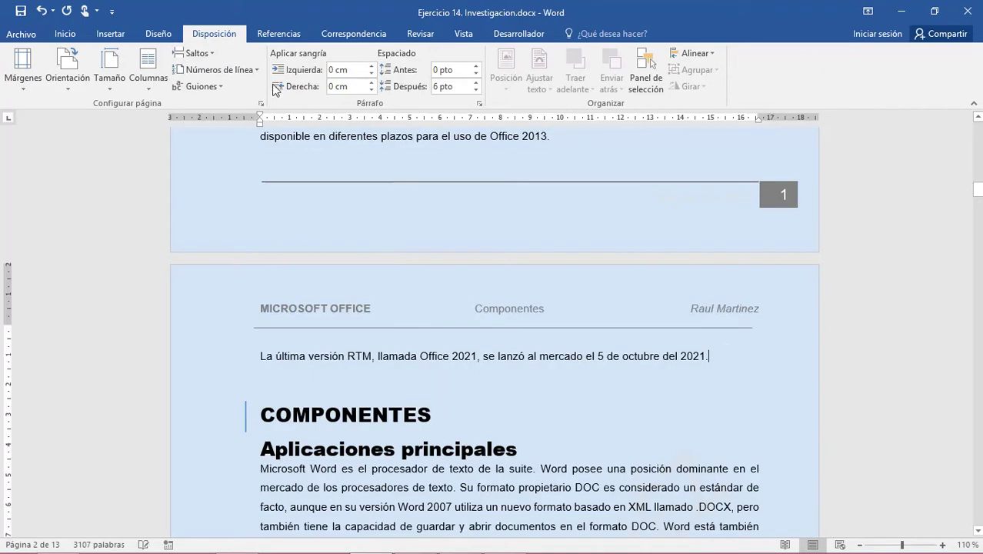
pyautogui.click(194, 53)
pyautogui.click(235, 94)
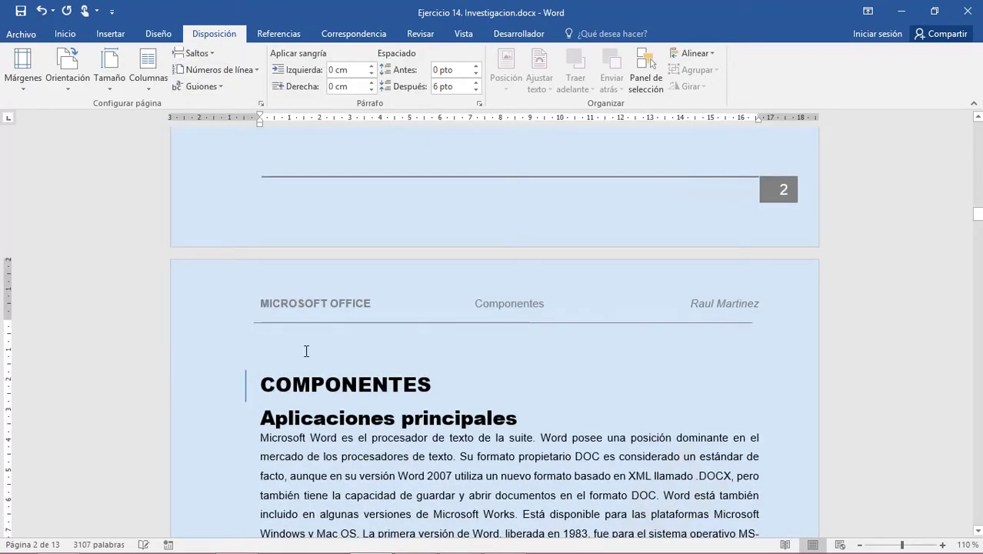
pyautogui.press('Delete')
# Step: Delete the stray empty lines above the Office.com paragraph, EDICIONES and COMPARACIÓN DE EDICIONES
pyautogui.scroll(-6, 634, 345)
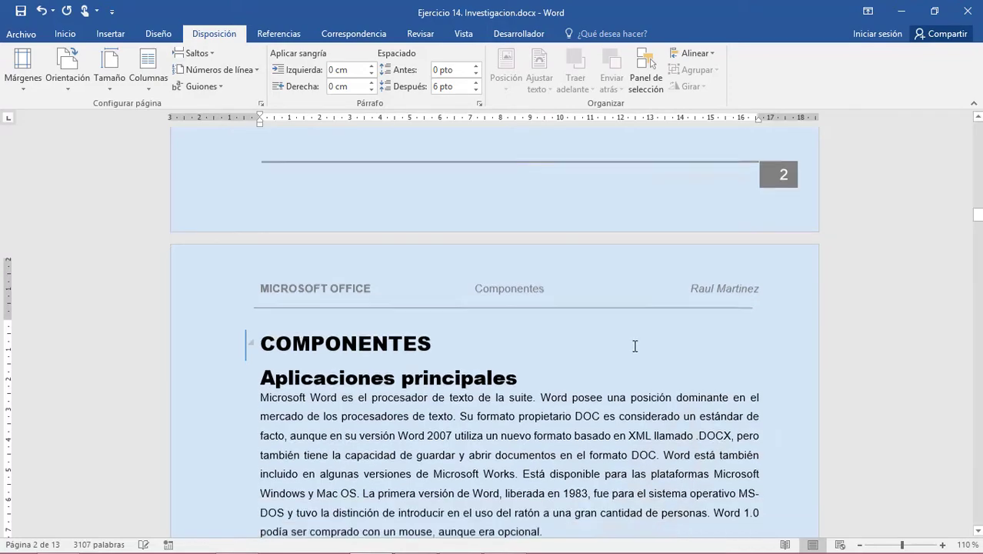
pyautogui.scroll(-5, 635, 345)
pyautogui.scroll(-3, 635, 345)
pyautogui.scroll(-4, 635, 345)
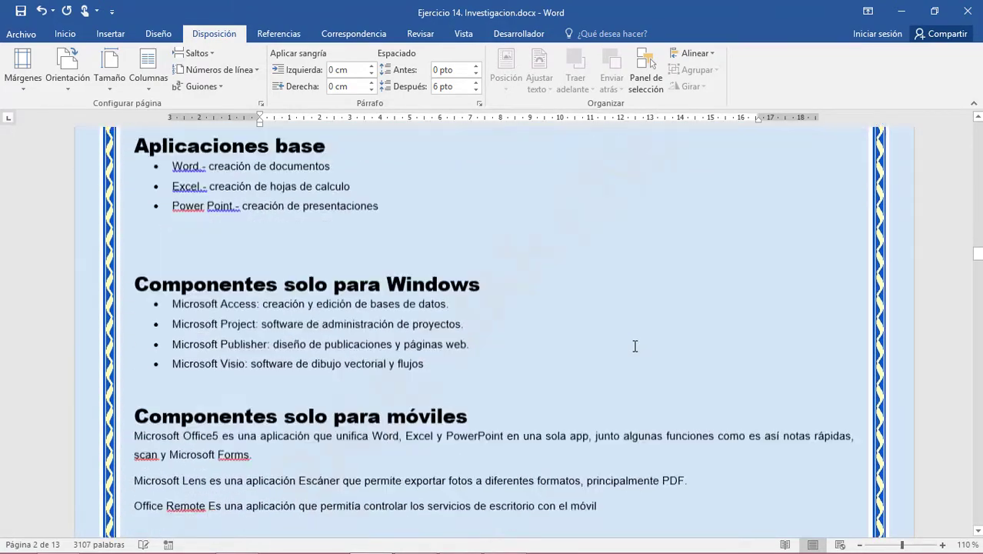
pyautogui.scroll(-2, 635, 344)
pyautogui.scroll(5, 635, 346)
pyautogui.scroll(5, 635, 346)
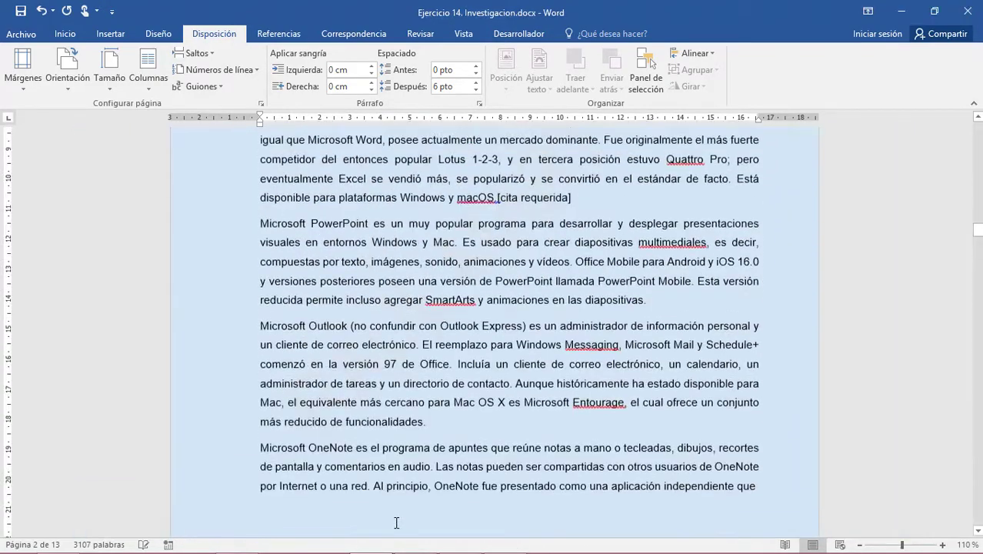
pyautogui.scroll(5, 634, 347)
pyautogui.scroll(3, 635, 346)
pyautogui.scroll(-5, 537, 488)
pyautogui.scroll(-2, 537, 488)
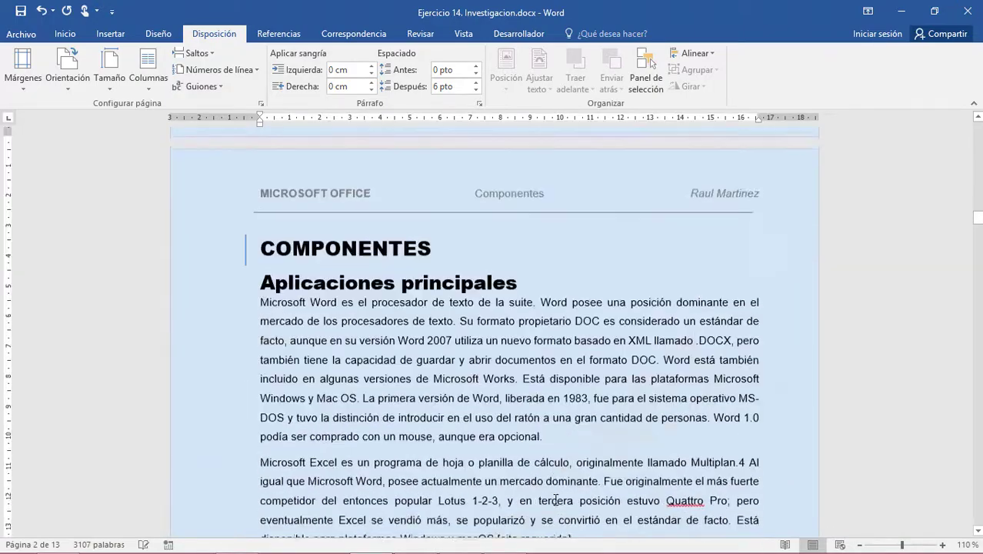
pyautogui.scroll(-8, 537, 489)
pyautogui.scroll(-10, 537, 488)
pyautogui.scroll(-5, 537, 489)
pyautogui.scroll(-6, 537, 488)
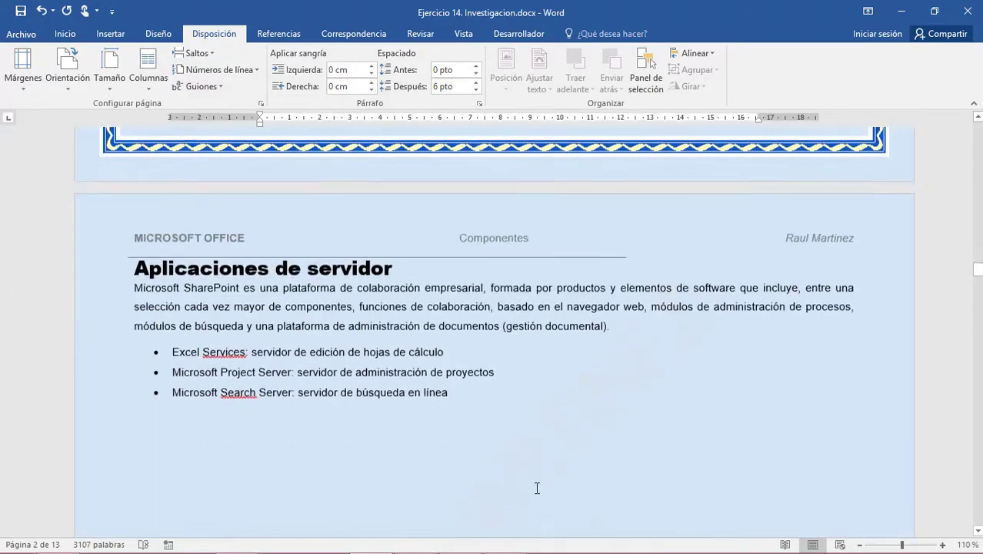
pyautogui.scroll(-4, 537, 488)
pyautogui.scroll(-6, 537, 488)
pyautogui.scroll(-5, 537, 488)
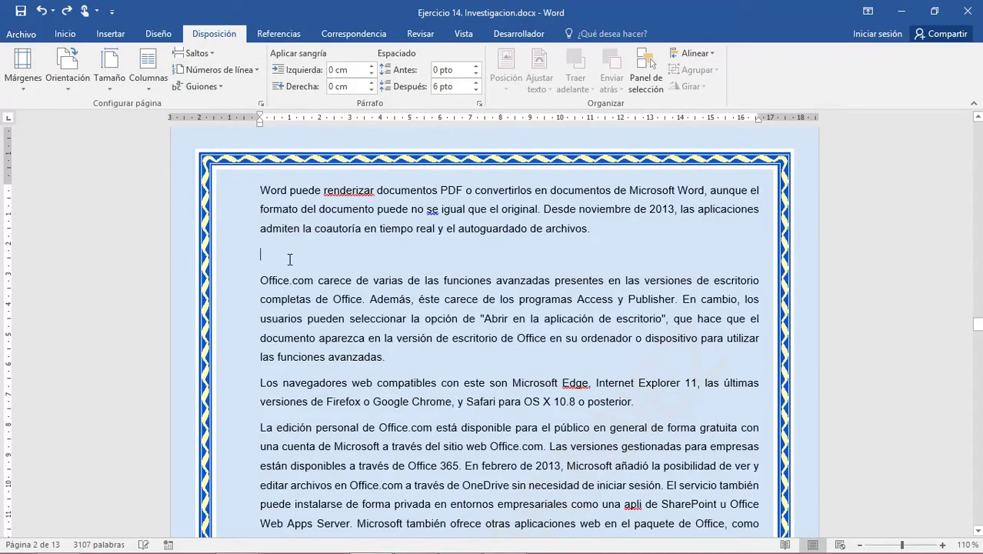
pyautogui.press('BackSpace')
pyautogui.scroll(-2, 443, 378)
pyautogui.scroll(-4, 444, 378)
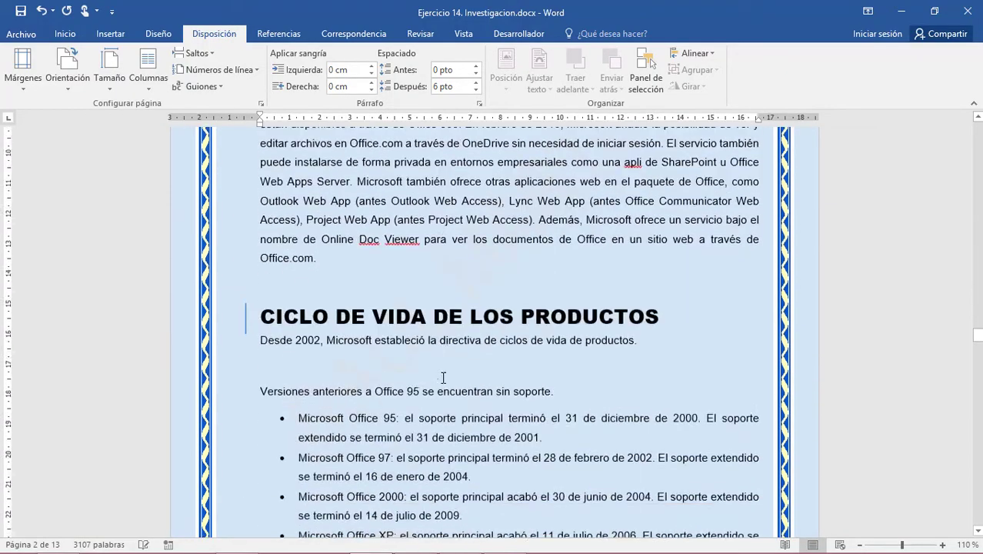
pyautogui.scroll(5, 443, 378)
pyautogui.scroll(5, 444, 378)
pyautogui.scroll(4, 444, 376)
pyautogui.scroll(3, 446, 374)
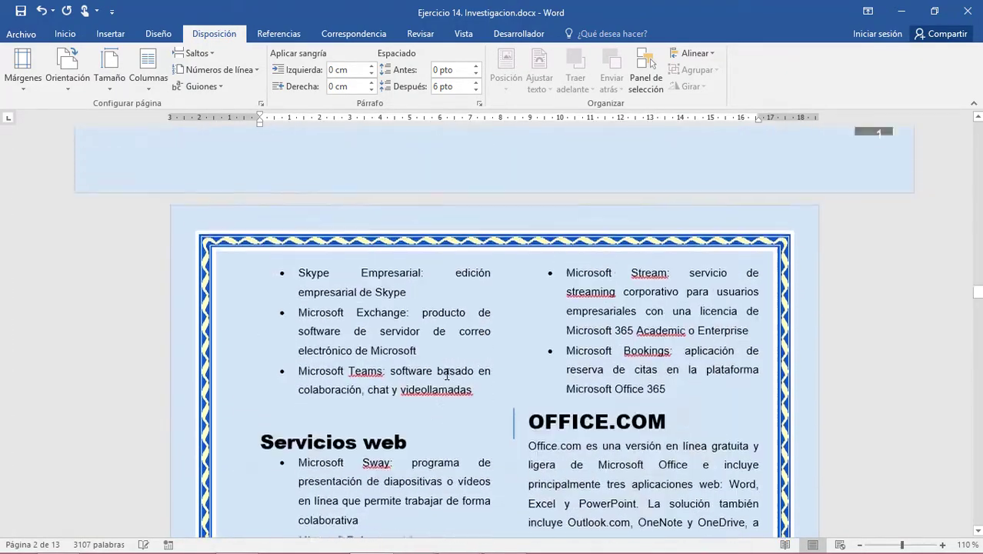
pyautogui.scroll(4, 447, 374)
pyautogui.scroll(5, 447, 374)
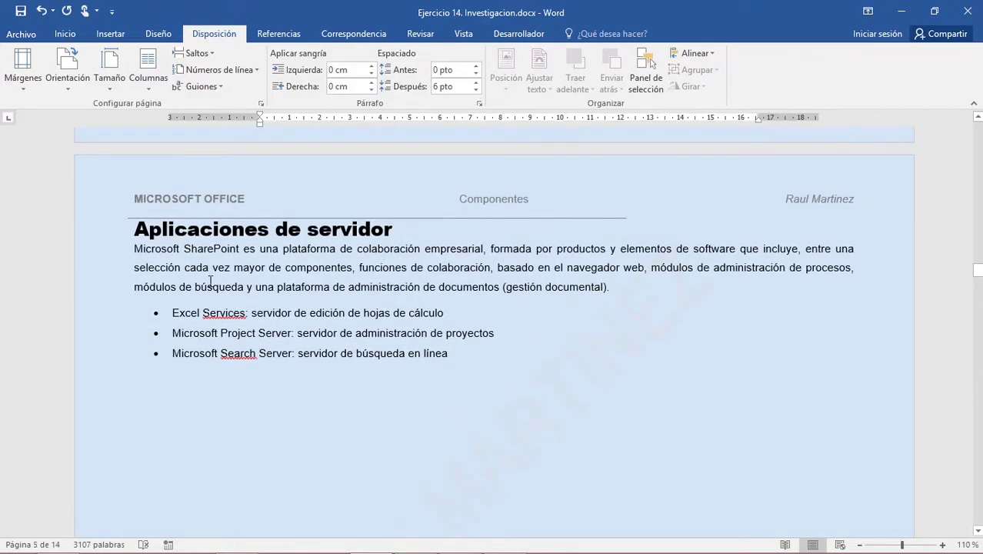
pyautogui.moveTo(977, 270)
pyautogui.mouseDown()
pyautogui.moveTo(977, 410)
pyautogui.moveTo(785, 389)
pyautogui.mouseUp()
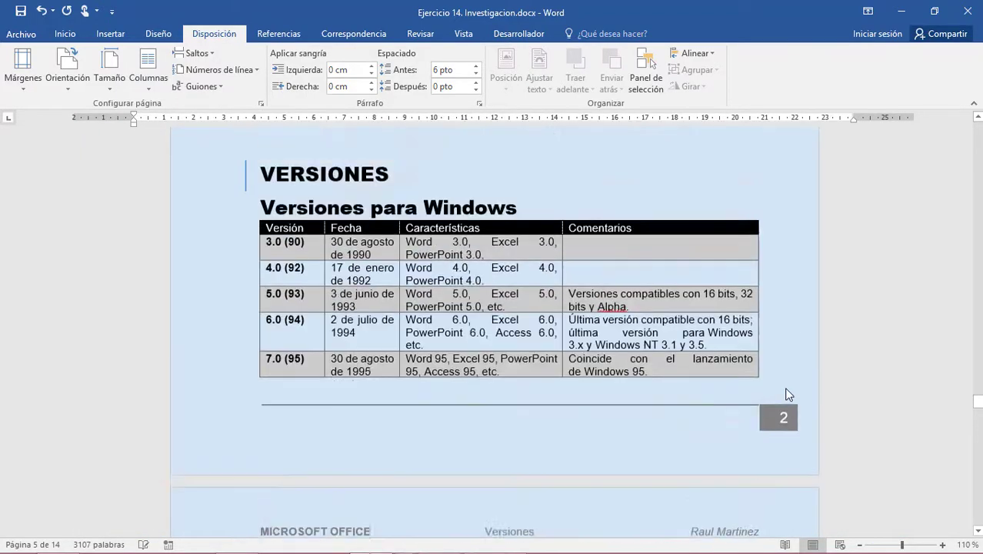
pyautogui.scroll(2, 786, 389)
pyautogui.scroll(3, 786, 389)
pyautogui.scroll(-3, 786, 388)
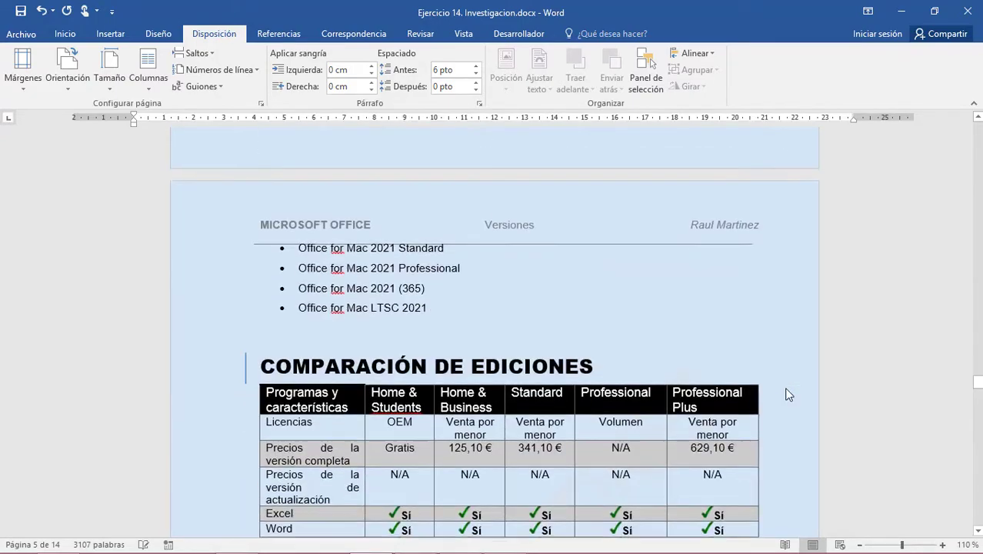
pyautogui.scroll(3, 786, 389)
pyautogui.scroll(3, 787, 389)
pyautogui.scroll(8, 782, 382)
pyautogui.scroll(5, 782, 383)
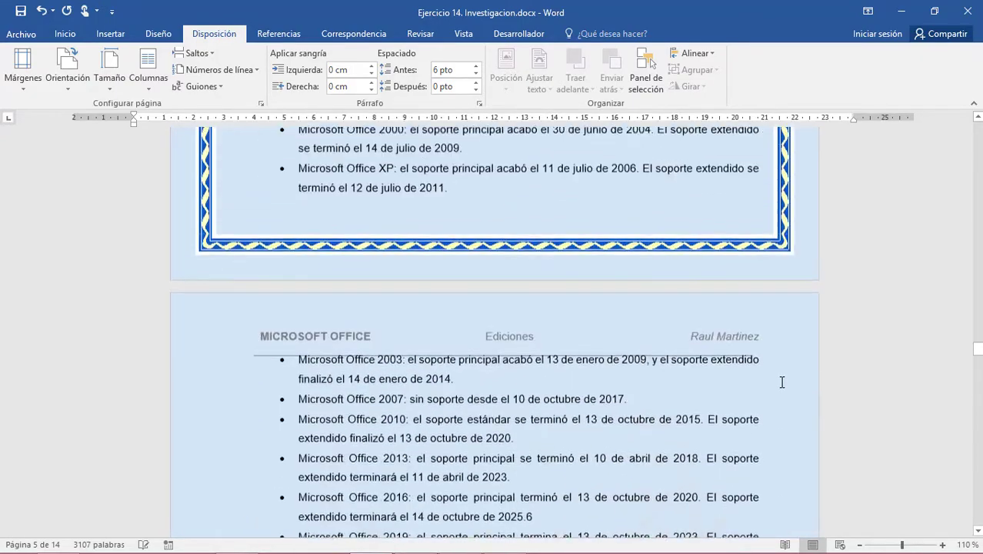
pyautogui.scroll(4, 785, 391)
pyautogui.scroll(-5, 782, 383)
pyautogui.scroll(-7, 507, 413)
pyautogui.scroll(-1, 318, 237)
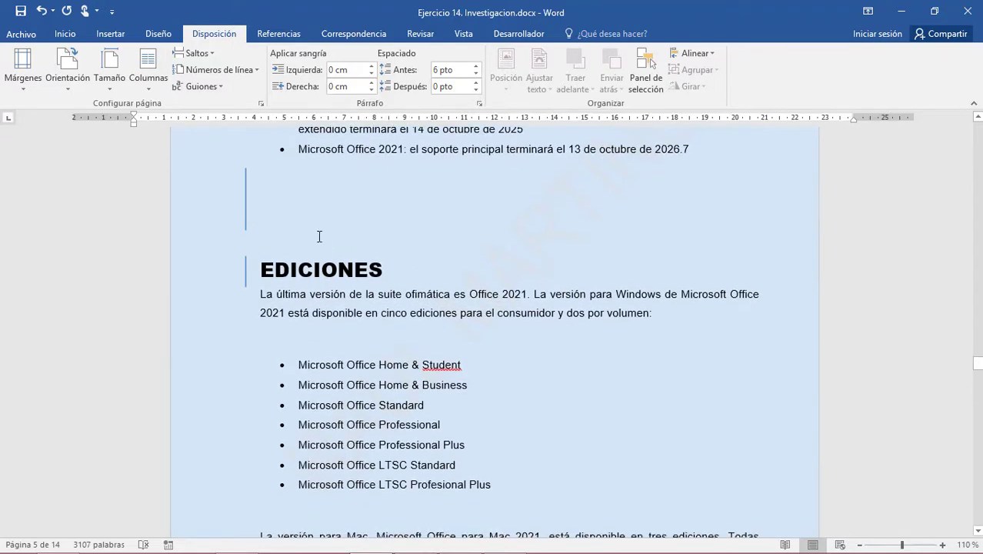
pyautogui.click(317, 233)
pyautogui.press('BackSpace')
pyautogui.press('Delete')
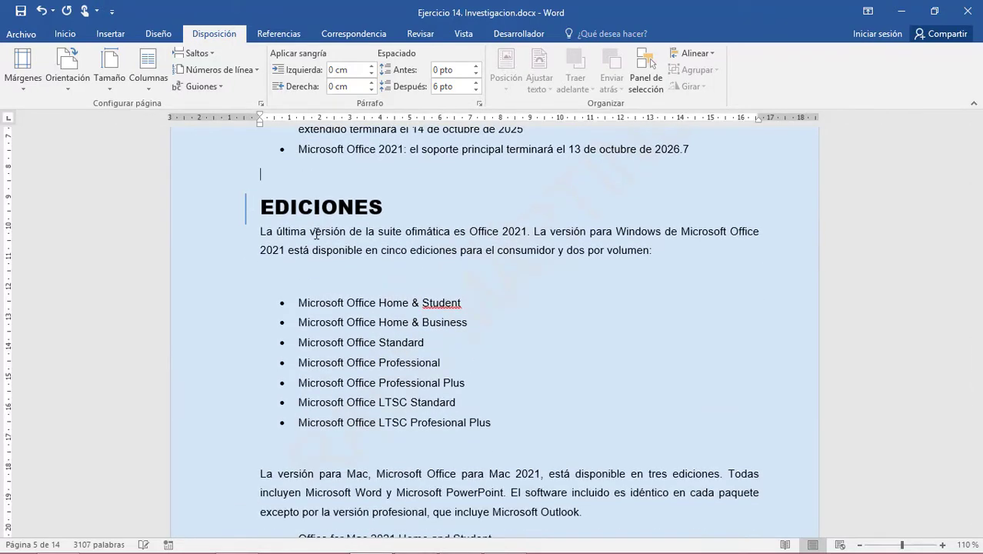
pyautogui.scroll(-5, 474, 322)
pyautogui.scroll(-5, 479, 322)
pyautogui.scroll(-5, 482, 311)
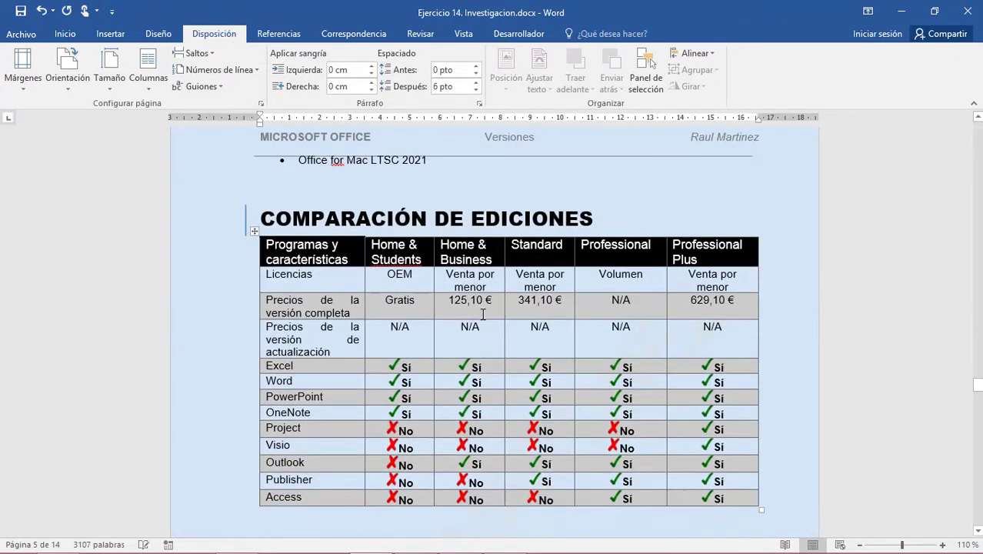
pyautogui.scroll(1, 482, 312)
pyautogui.scroll(1, 468, 310)
pyautogui.click(307, 264)
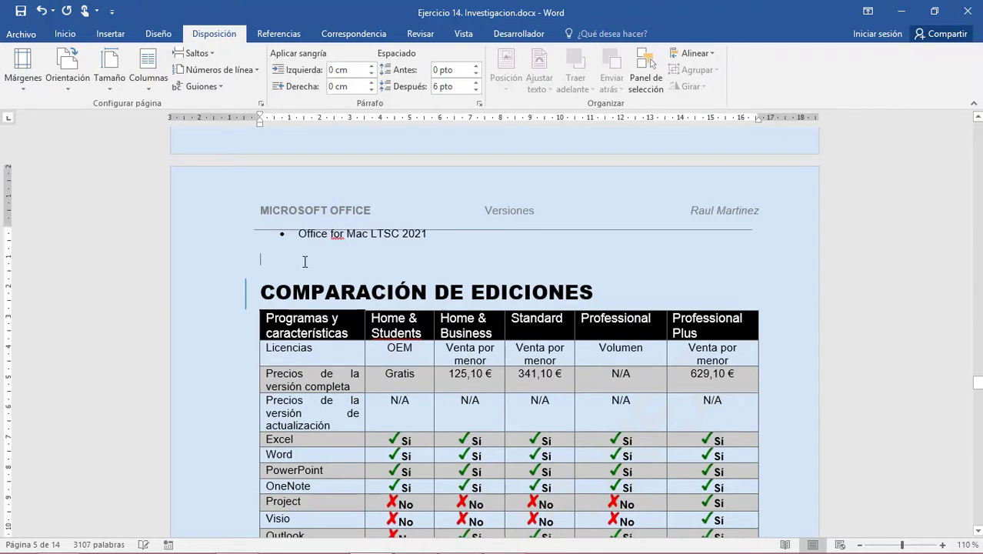
pyautogui.press('BackSpace')
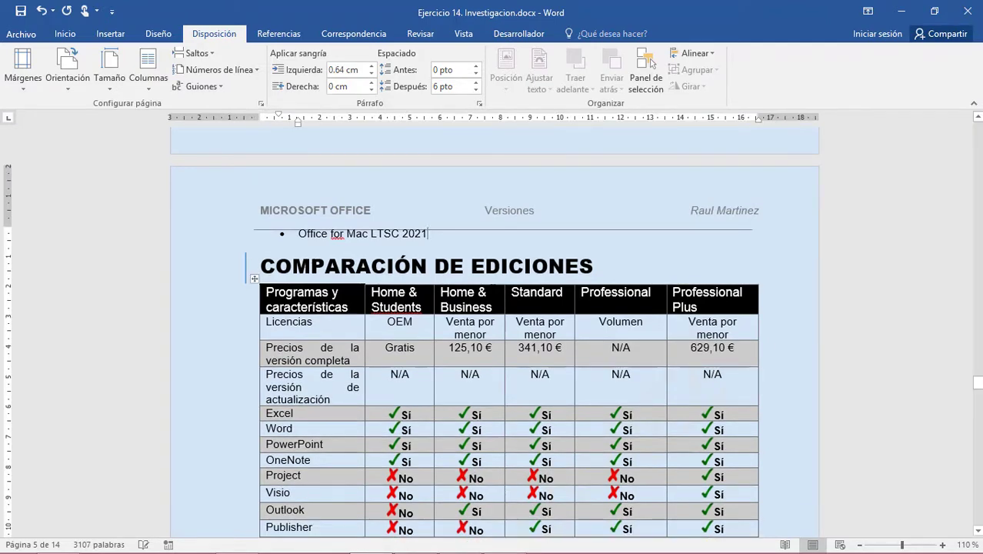
# Step: Insert page breaks so VERSIONES and APLICACIONES ANTIGUAS each start on a new page
pyautogui.scroll(-3, 495, 290)
pyautogui.scroll(-5, 494, 290)
pyautogui.click(340, 259)
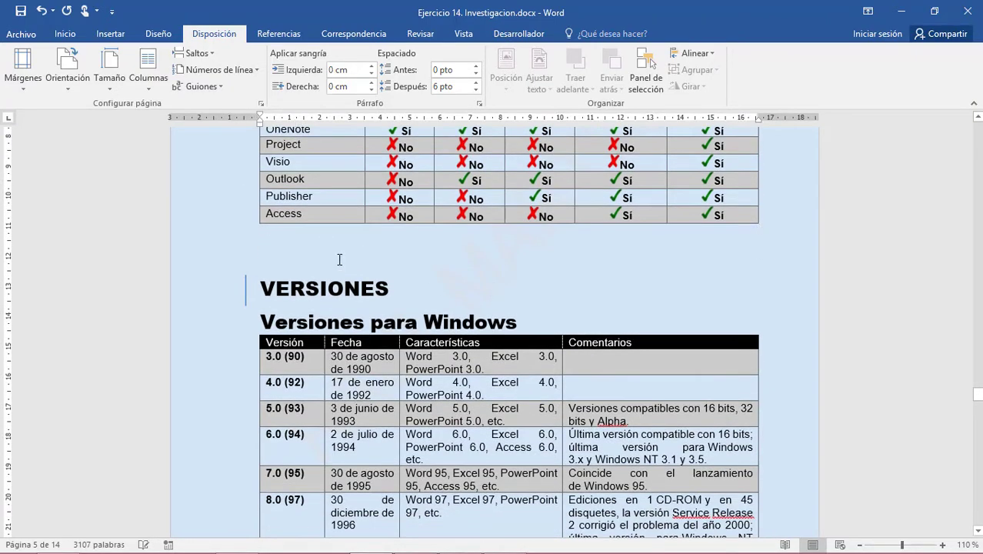
pyautogui.click(213, 54)
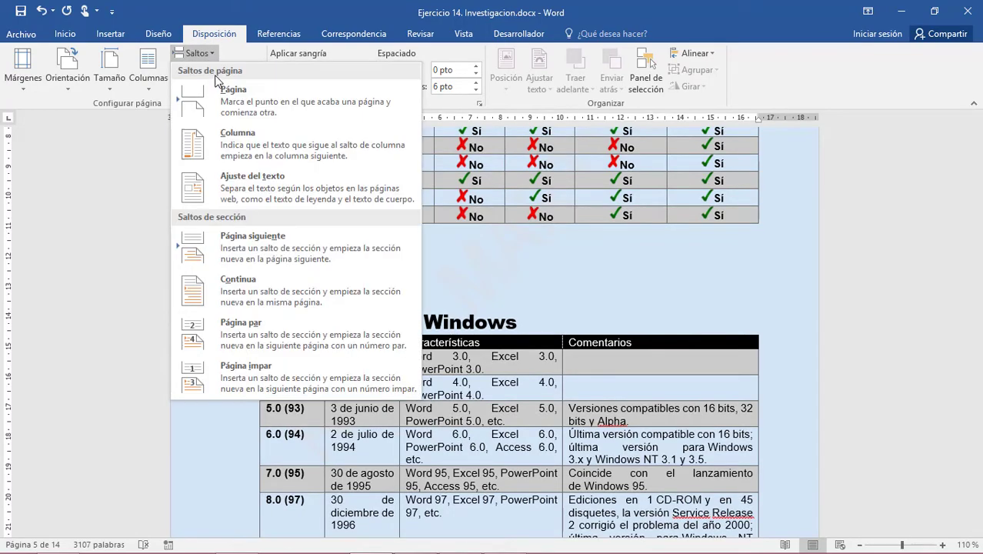
pyautogui.click(238, 88)
pyautogui.scroll(-5, 573, 376)
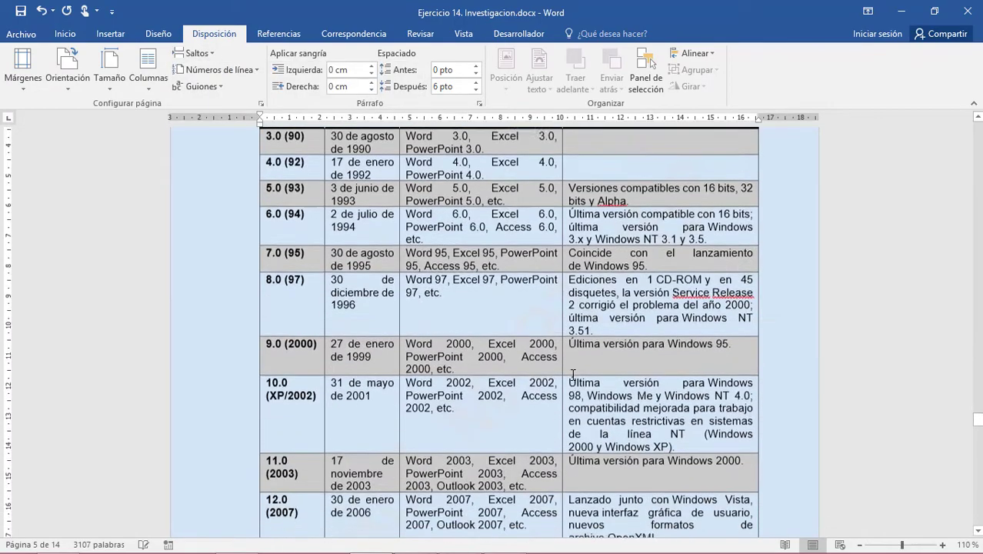
pyautogui.scroll(-7, 572, 377)
pyautogui.scroll(-4, 572, 373)
pyautogui.scroll(-6, 572, 369)
pyautogui.scroll(-7, 573, 370)
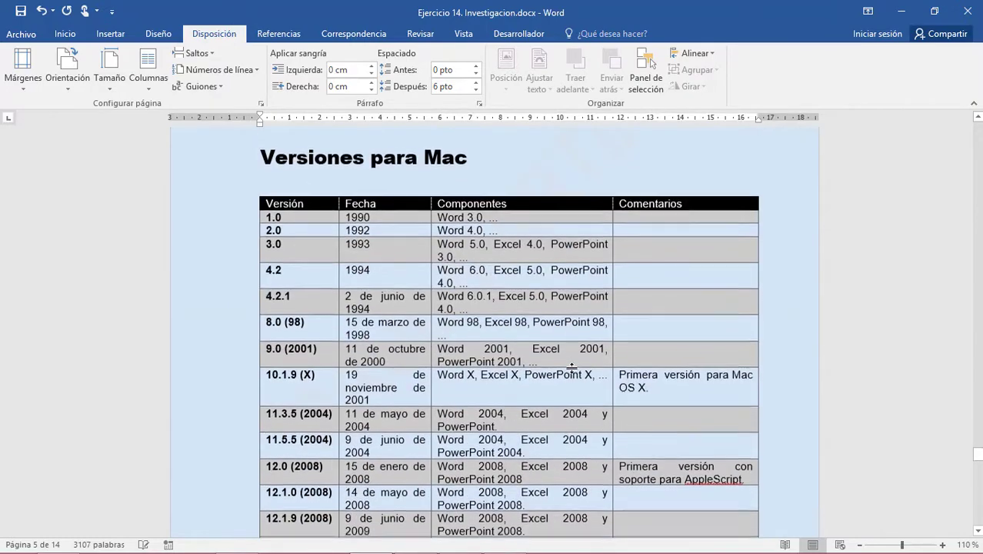
pyautogui.scroll(-6, 571, 364)
pyautogui.scroll(-5, 571, 362)
pyautogui.scroll(-5, 570, 363)
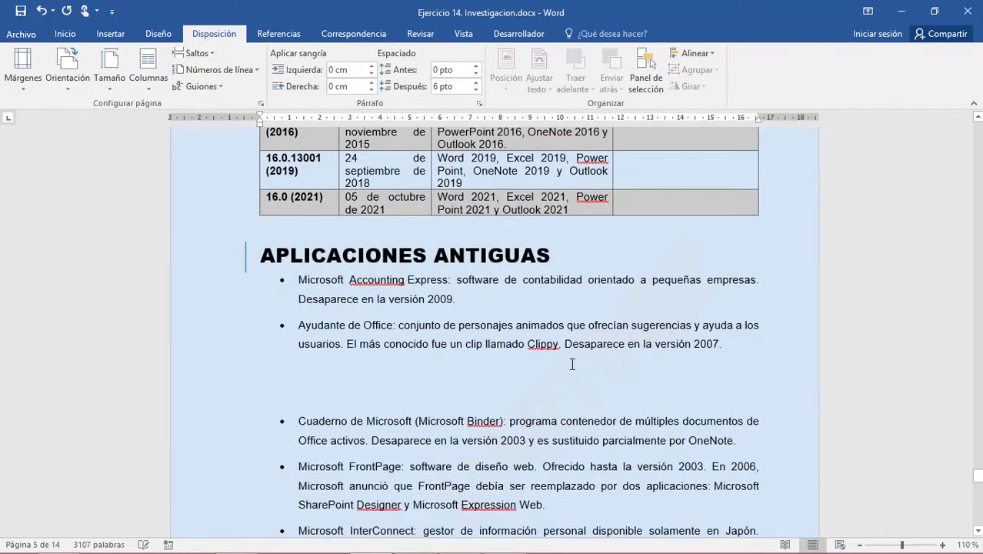
pyautogui.scroll(-5, 571, 362)
pyautogui.scroll(5, 572, 363)
pyautogui.scroll(3, 571, 363)
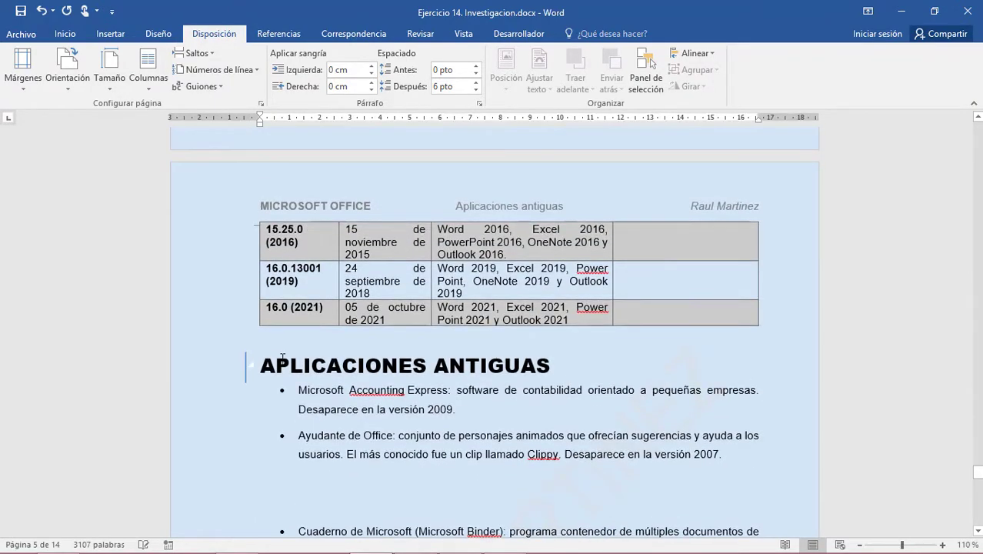
pyautogui.click(262, 368)
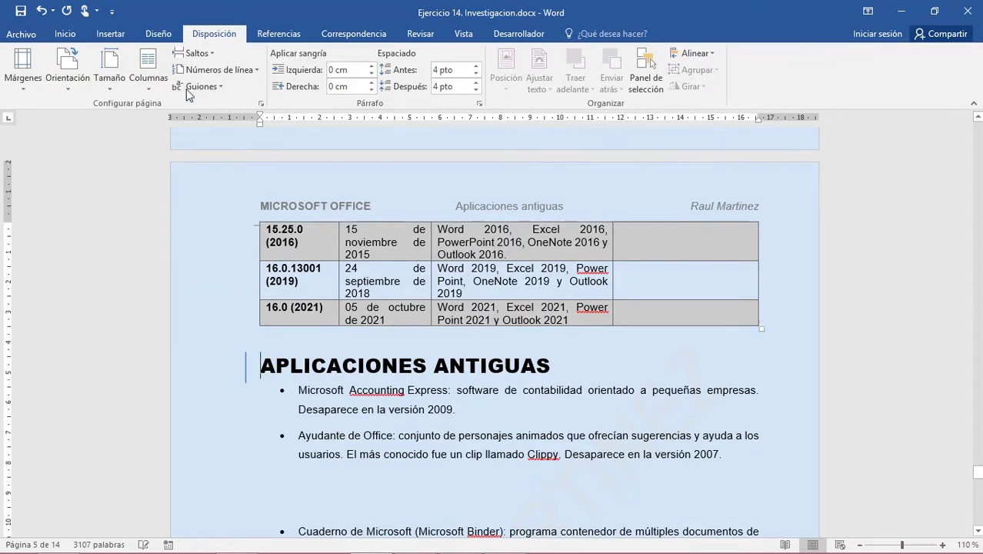
pyautogui.click(195, 53)
pyautogui.click(231, 94)
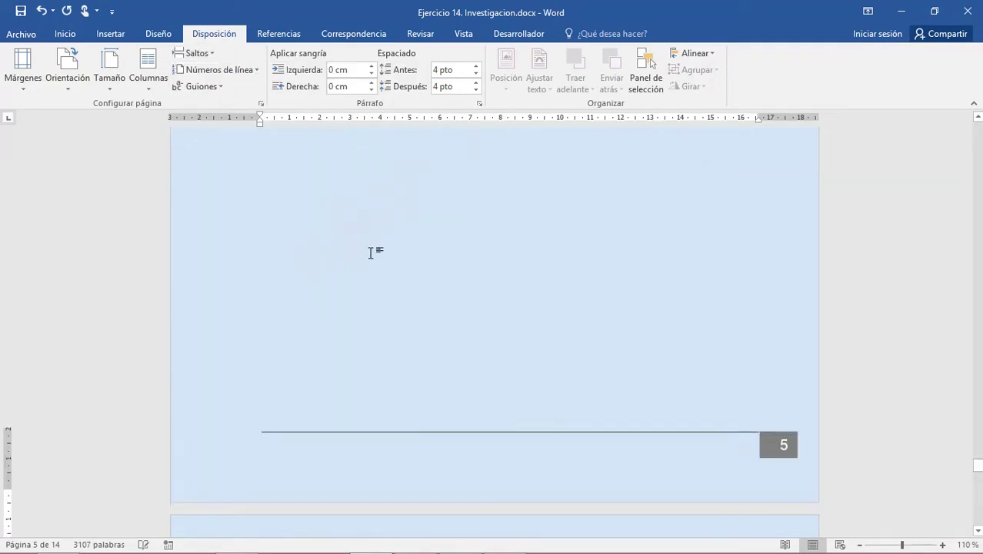
# Step: Remove the blank lines before the Cuaderno bullet and add an empty line above APLICACIONES ANTIGUAS
pyautogui.scroll(-2, 476, 391)
pyautogui.scroll(-4, 477, 389)
pyautogui.scroll(-5, 476, 386)
pyautogui.scroll(3, 476, 386)
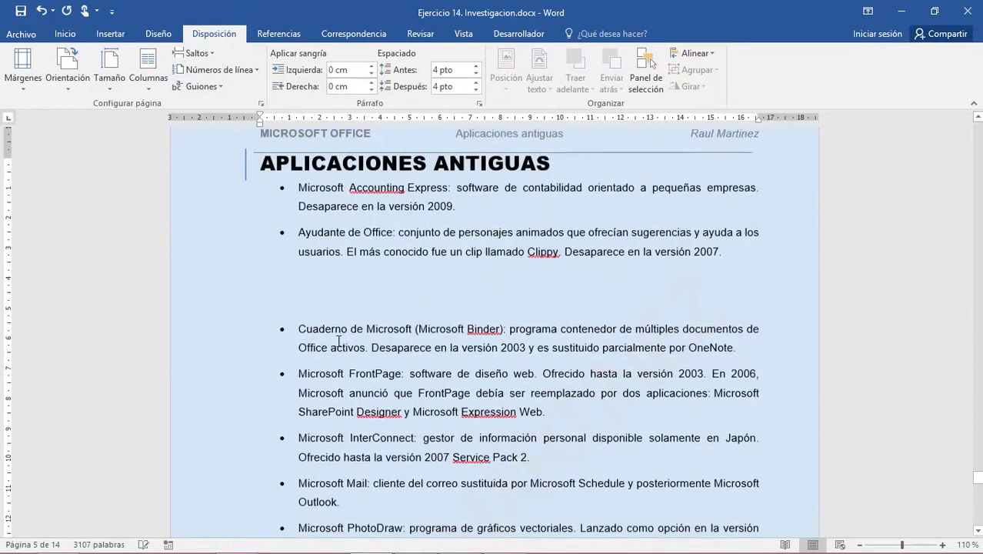
pyautogui.click(311, 304)
pyautogui.press('BackSpace')
pyautogui.click(343, 321)
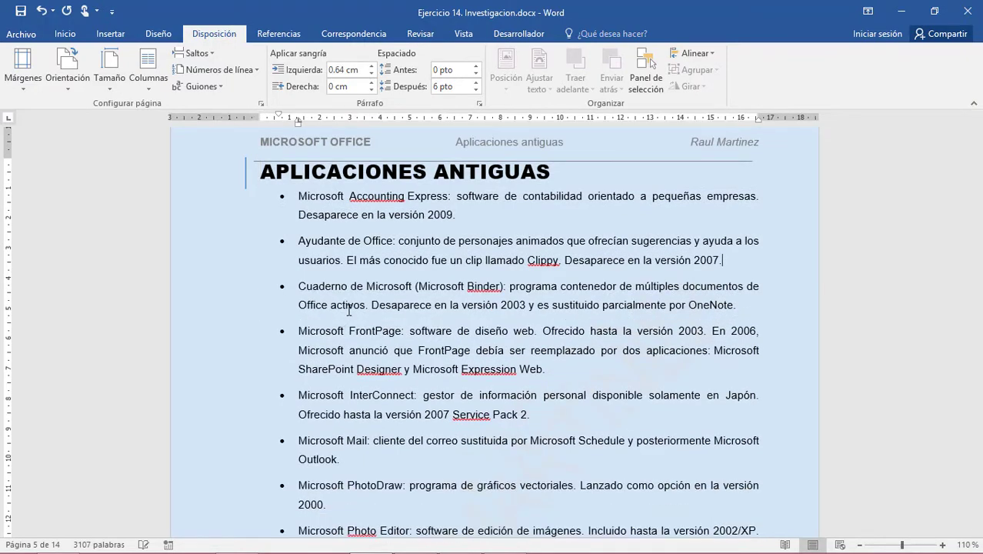
pyautogui.click(263, 180)
pyautogui.press('Return')
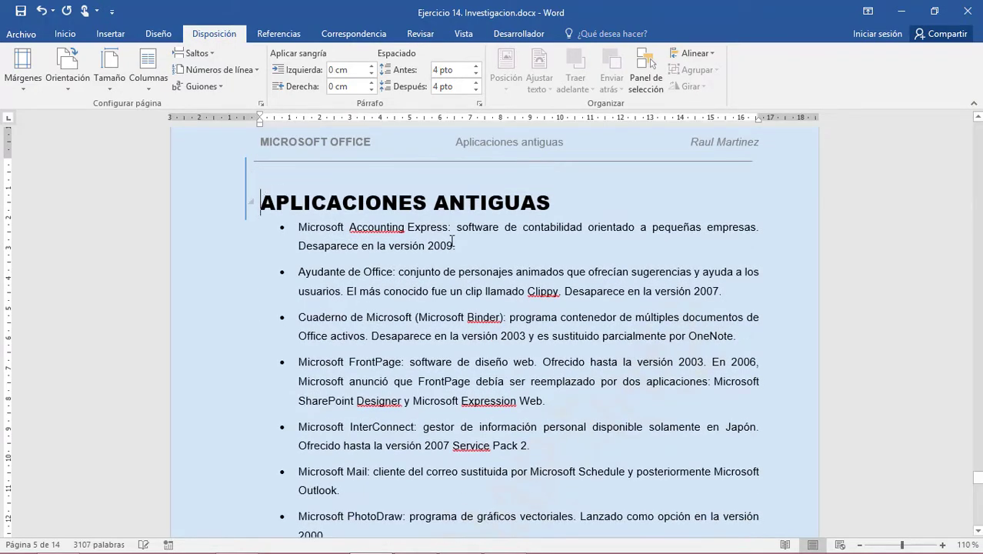
pyautogui.scroll(-3, 472, 306)
pyautogui.scroll(-5, 474, 309)
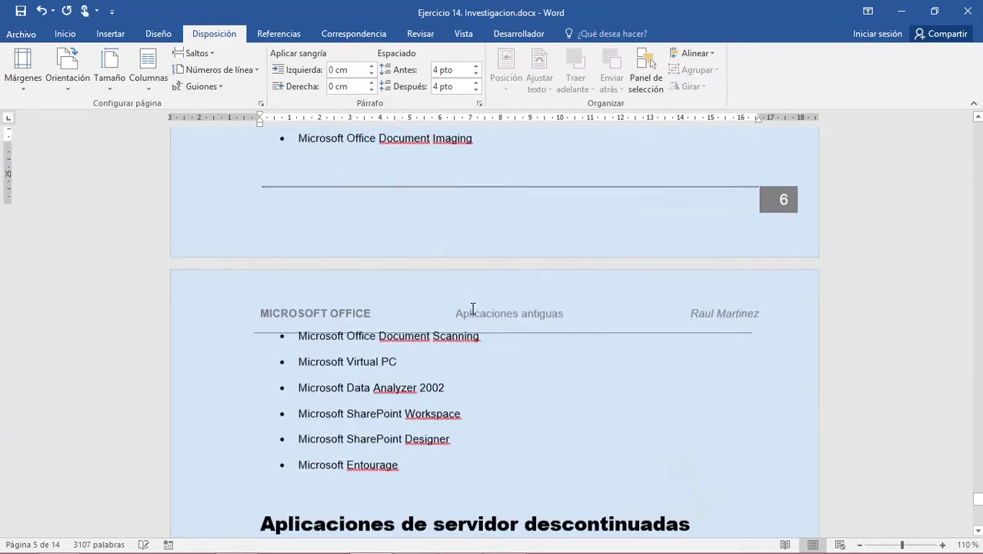
pyautogui.scroll(-3, 474, 309)
pyautogui.scroll(-3, 474, 309)
pyautogui.scroll(-3, 474, 309)
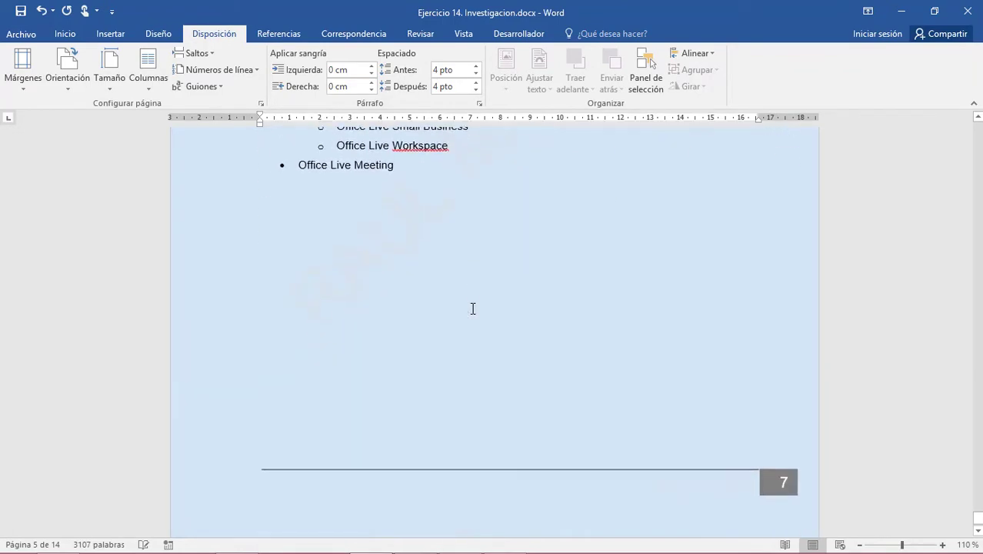
# Step: Save the document, then return to Word after checking the Ejercicio 17 instructions
pyautogui.click(20, 11)
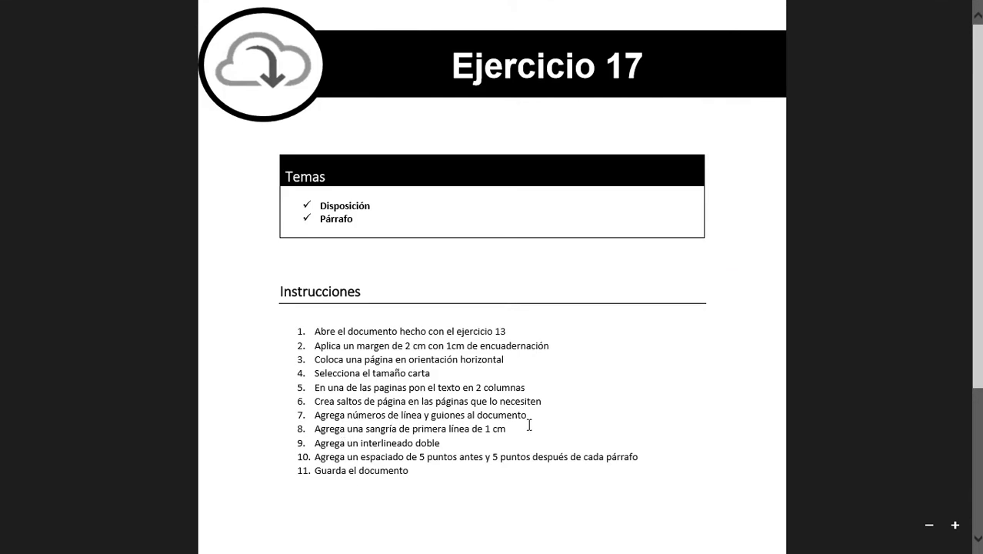
pyautogui.hotkey('alt', 'Tab')
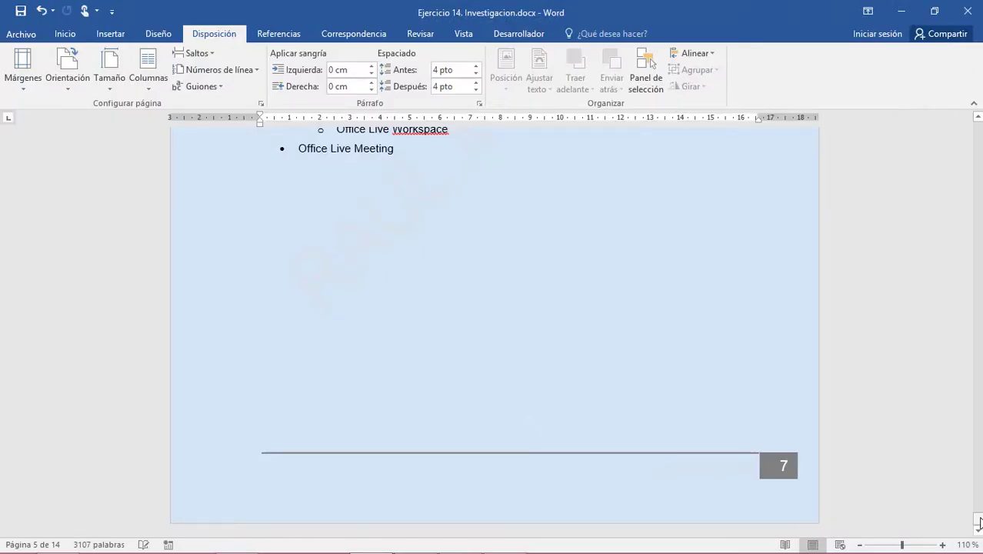
# Step: Apply Continua line numbering so lines are numbered down the whole left margin
pyautogui.moveTo(979, 523); pyautogui.dragTo(978, 120)
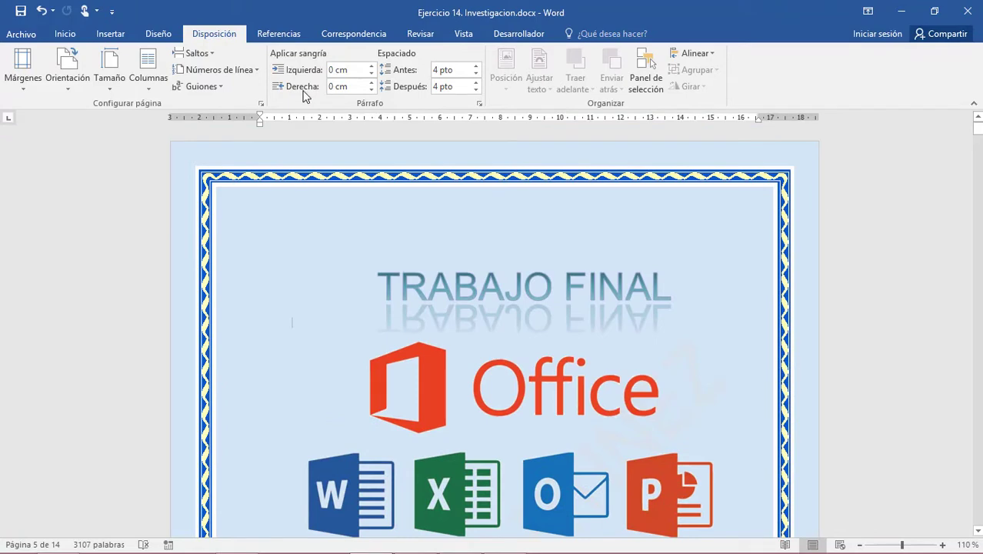
pyautogui.scroll(-5, 390, 294)
pyautogui.scroll(-5, 390, 295)
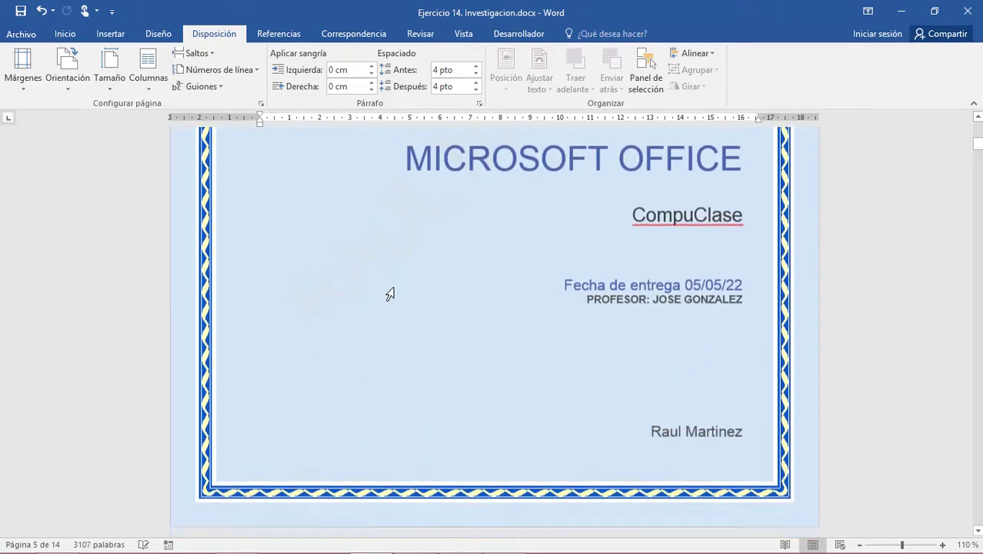
pyautogui.scroll(-5, 390, 295)
pyautogui.click(250, 70)
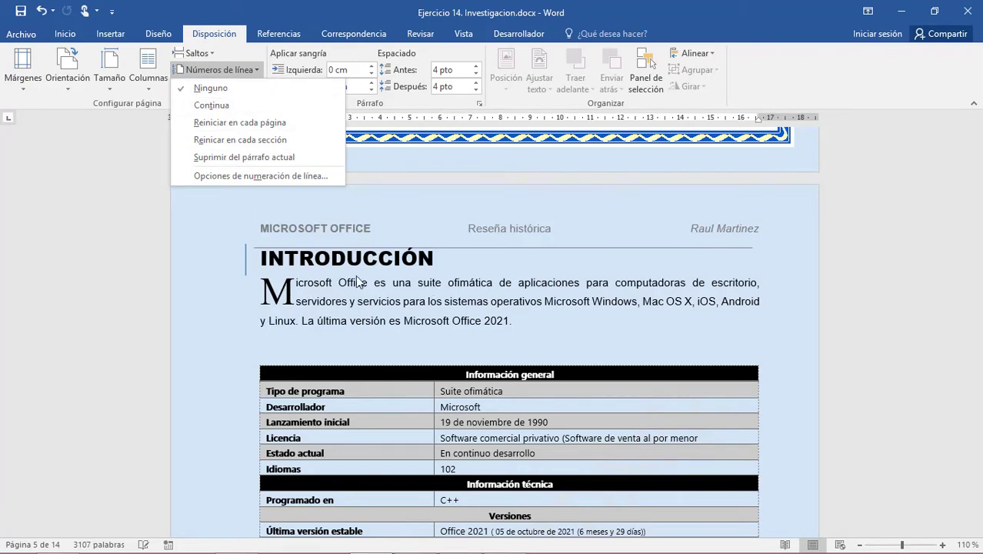
pyautogui.click(232, 103)
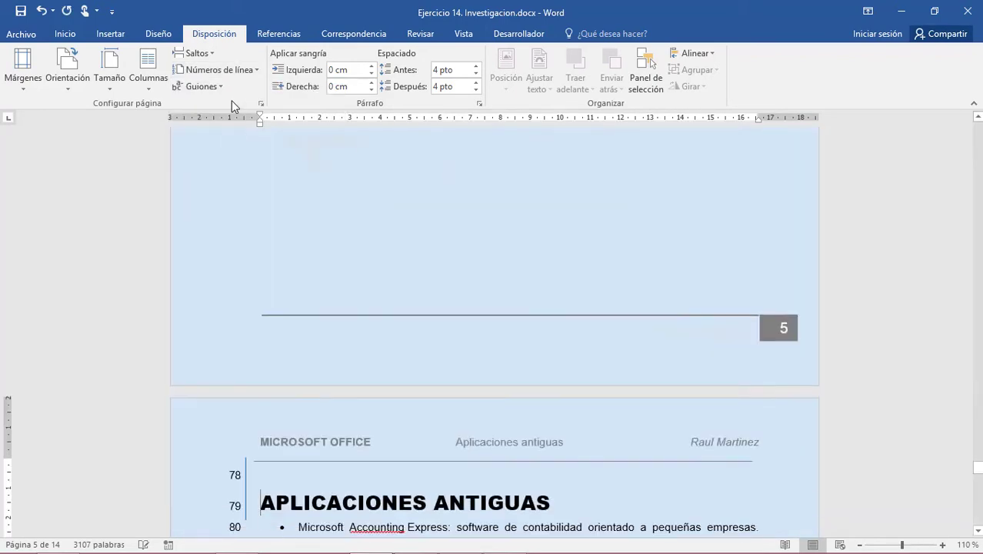
pyautogui.moveTo(978, 467)
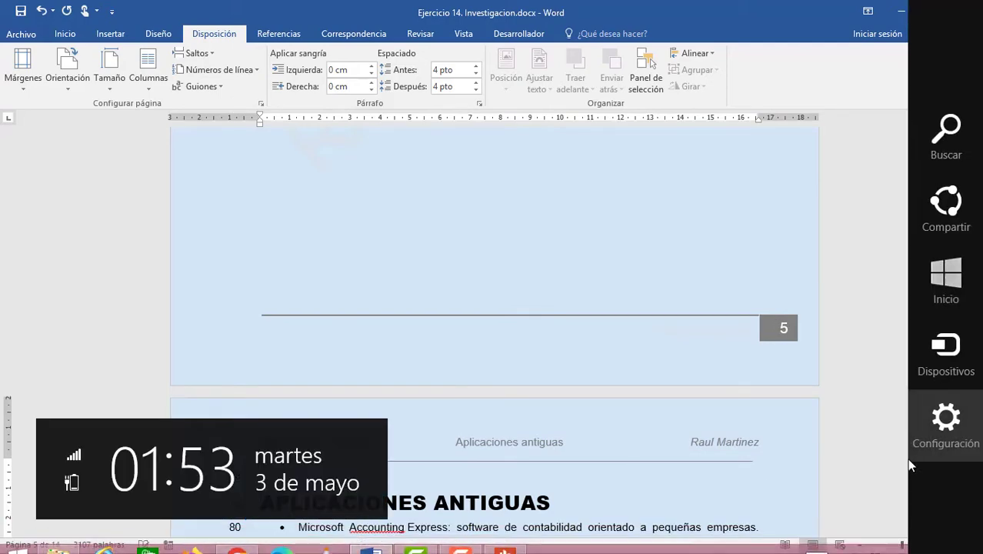
pyautogui.moveTo(978, 470); pyautogui.dragTo(977, 123)
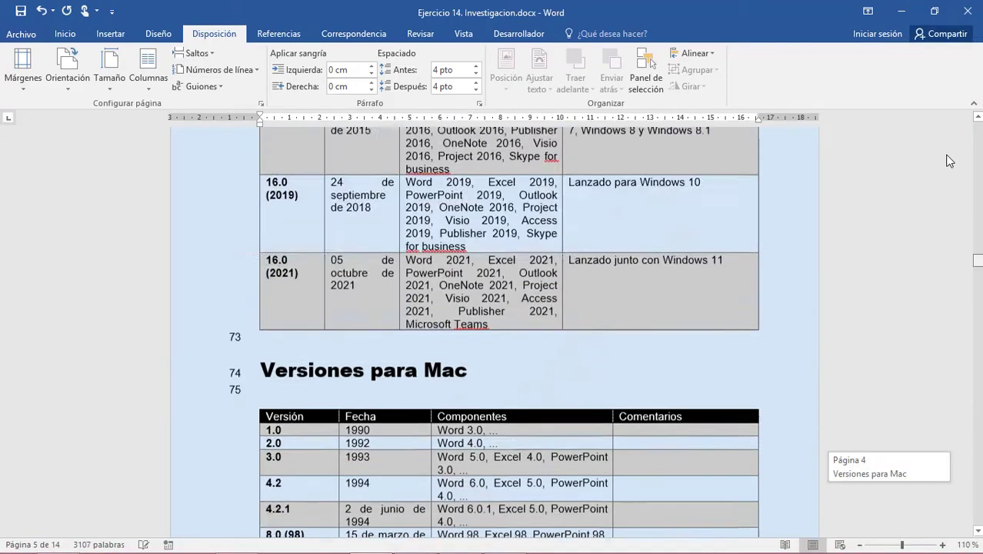
pyautogui.scroll(-10, 580, 388)
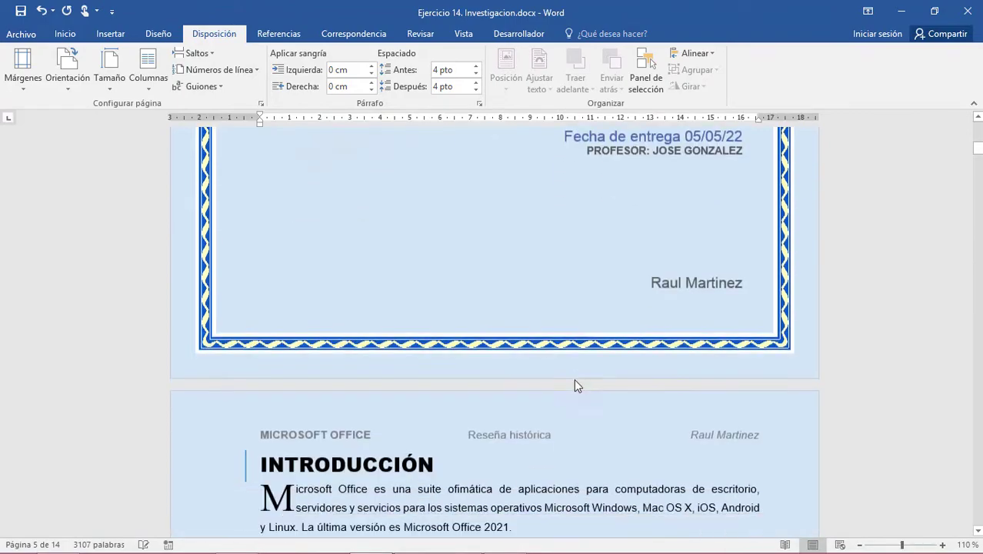
pyautogui.scroll(-5, 574, 382)
pyautogui.scroll(-4, 554, 388)
pyautogui.scroll(-5, 539, 394)
pyautogui.scroll(-5, 539, 394)
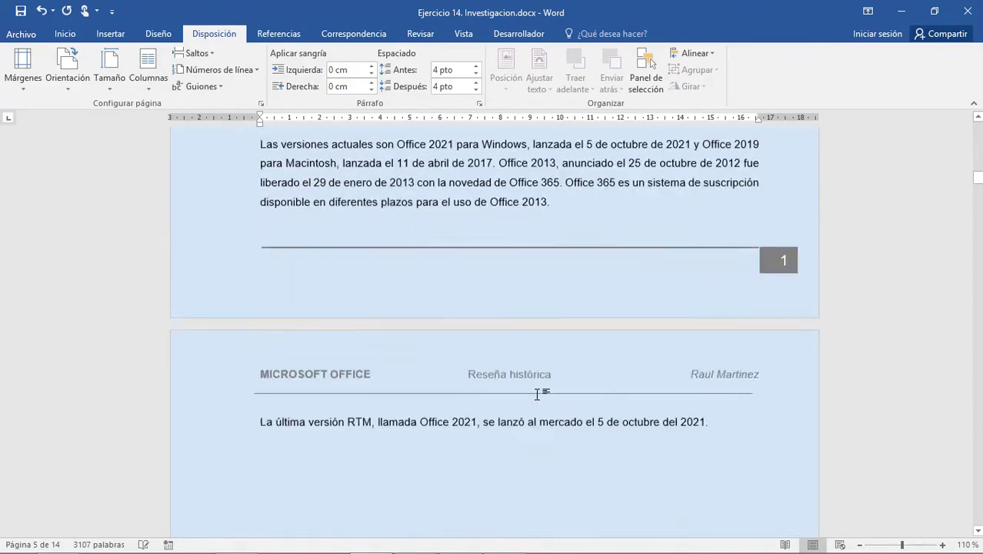
pyautogui.scroll(-5, 538, 393)
pyautogui.scroll(-5, 539, 392)
pyautogui.scroll(-5, 539, 394)
pyautogui.scroll(-5, 539, 394)
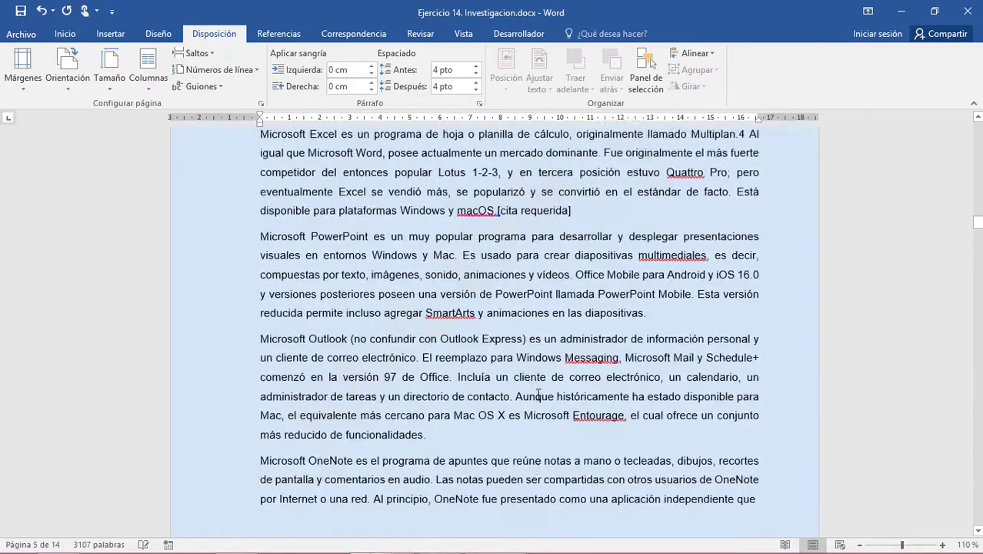
pyautogui.scroll(-5, 539, 392)
pyautogui.scroll(-5, 539, 394)
pyautogui.scroll(-5, 539, 399)
pyautogui.scroll(-5, 539, 397)
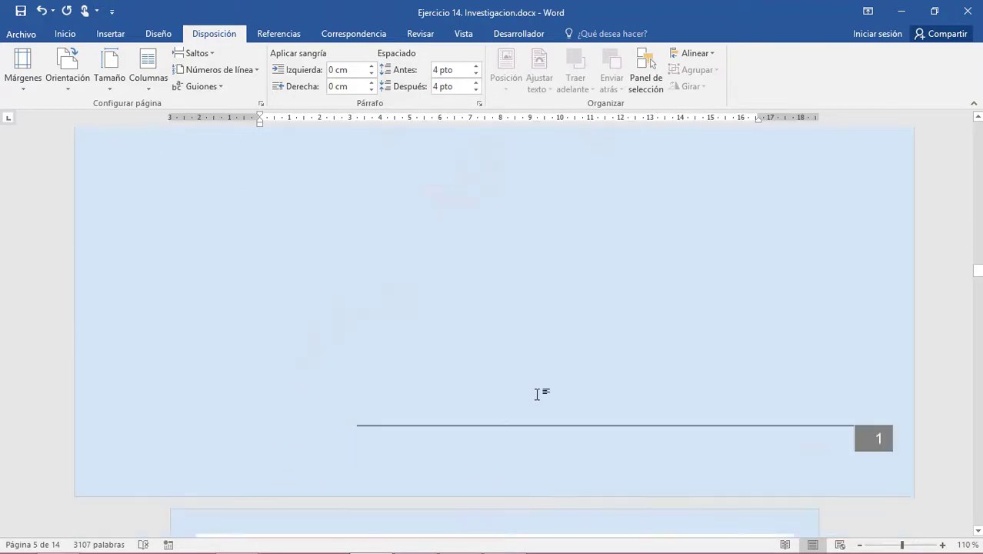
pyautogui.scroll(-5, 538, 396)
pyautogui.scroll(-5, 539, 396)
pyautogui.scroll(-5, 768, 405)
pyautogui.scroll(-2, 768, 405)
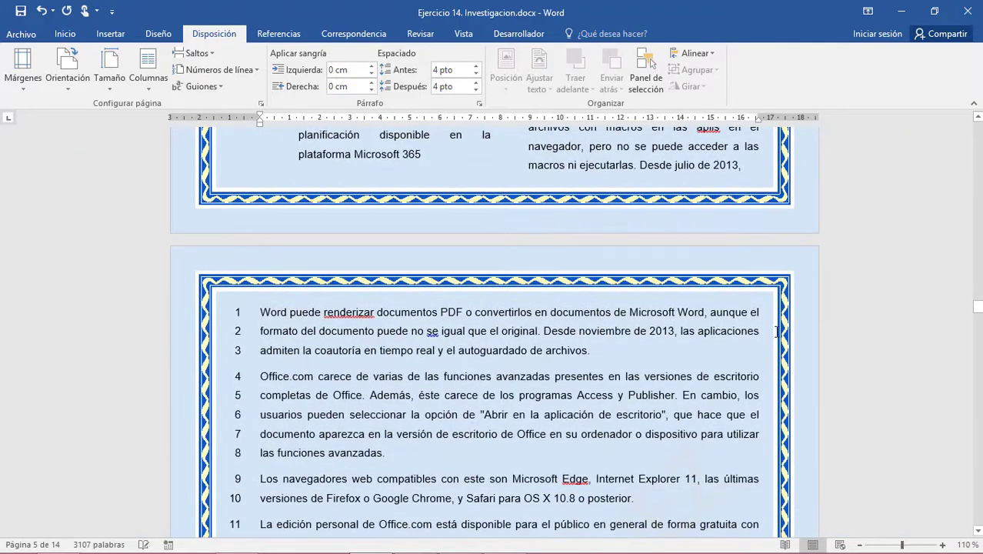
pyautogui.moveTo(978, 306); pyautogui.dragTo(978, 130)
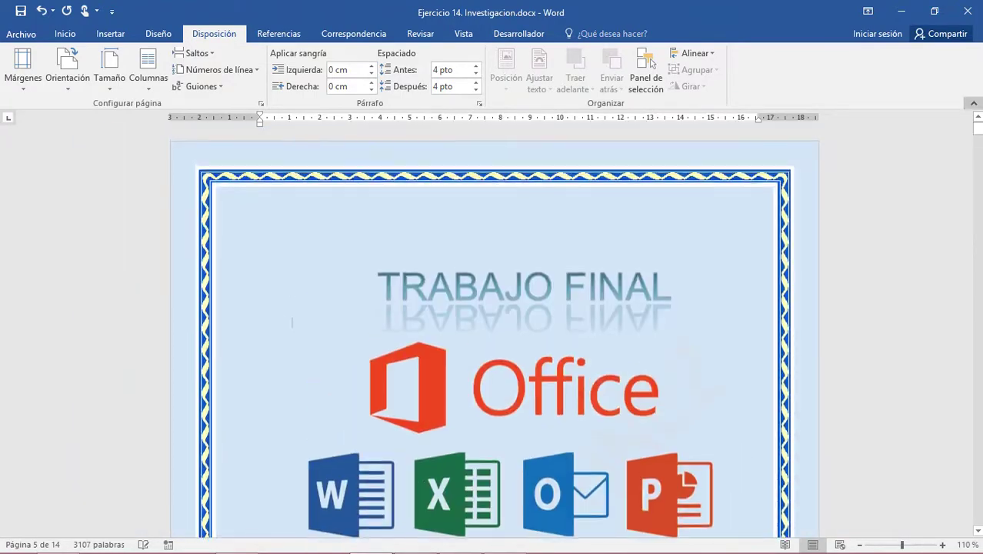
pyautogui.scroll(-5, 330, 290)
pyautogui.scroll(-5, 331, 290)
pyautogui.scroll(-4, 330, 289)
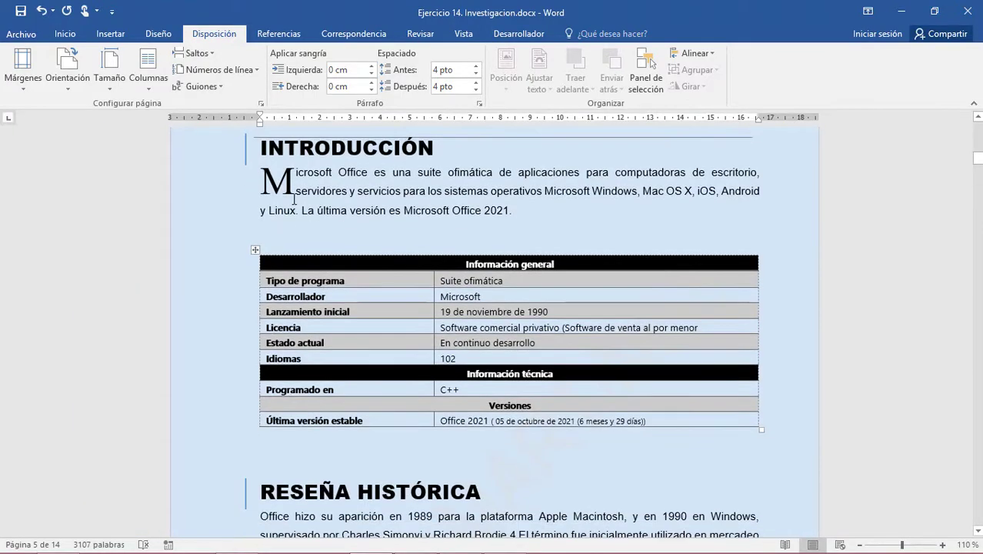
# Step: With the cursor in the Introducción text, add line numbers that restart on each page
pyautogui.click(299, 174)
pyautogui.click(329, 171)
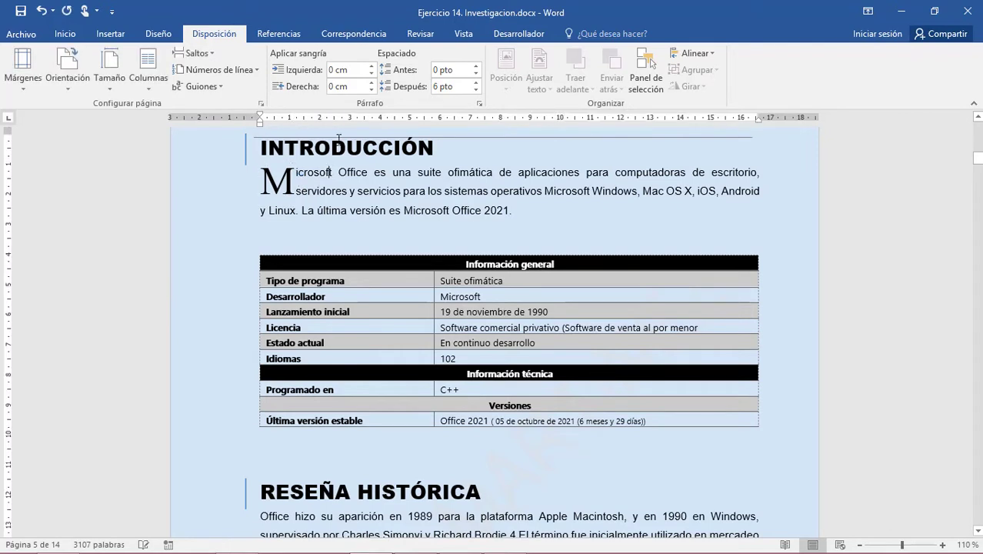
pyautogui.click(219, 69)
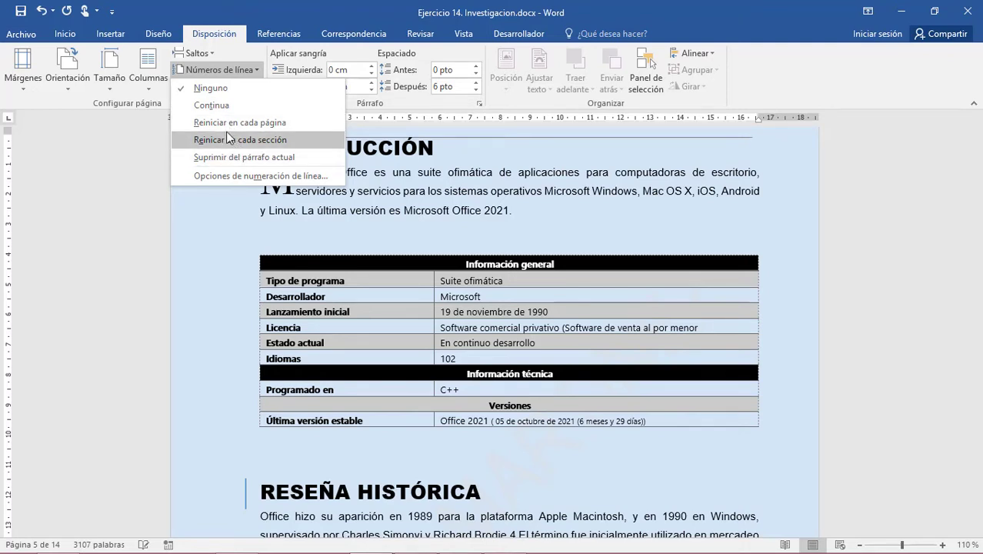
pyautogui.click(228, 125)
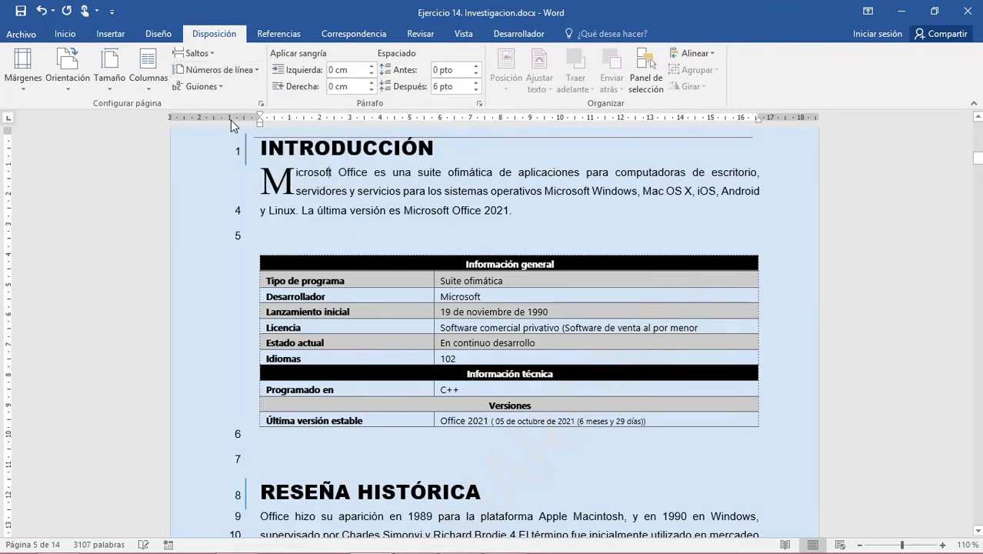
pyautogui.scroll(-3, 429, 367)
pyautogui.scroll(-5, 429, 368)
pyautogui.scroll(-6, 430, 361)
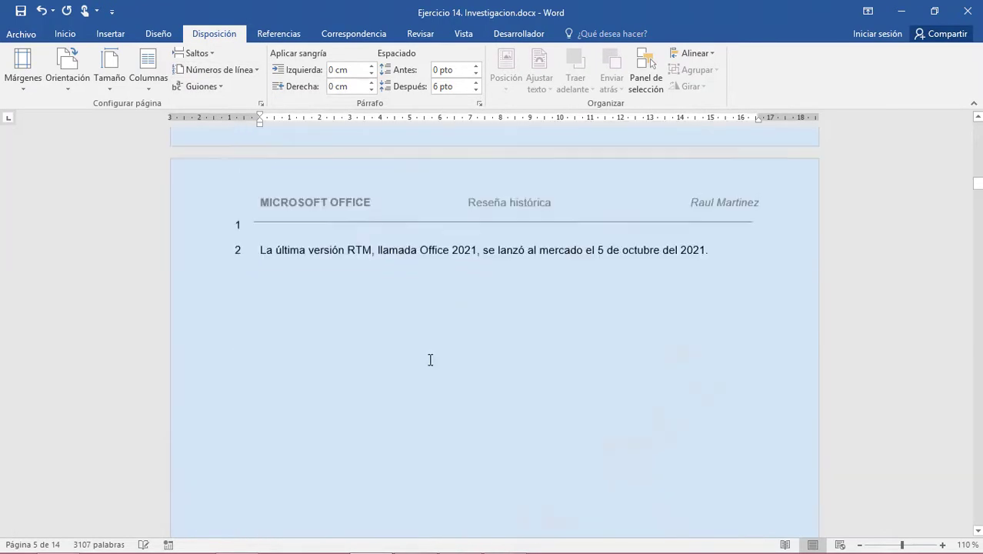
pyautogui.scroll(-6, 430, 358)
pyautogui.scroll(-5, 432, 365)
pyautogui.scroll(-4, 430, 367)
pyautogui.scroll(-7, 431, 367)
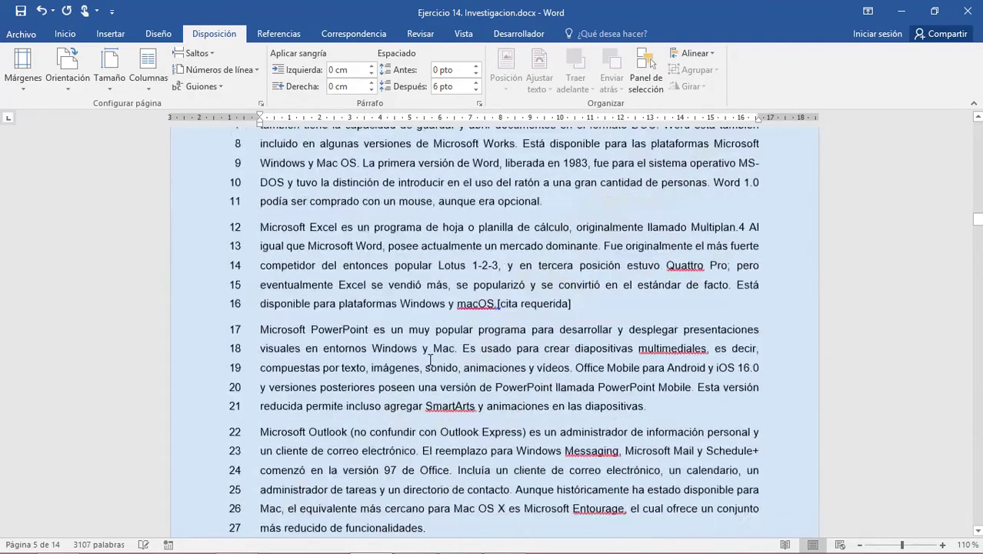
pyautogui.scroll(-4, 431, 366)
pyautogui.scroll(-6, 431, 366)
pyautogui.scroll(-4, 431, 366)
pyautogui.scroll(-4, 430, 358)
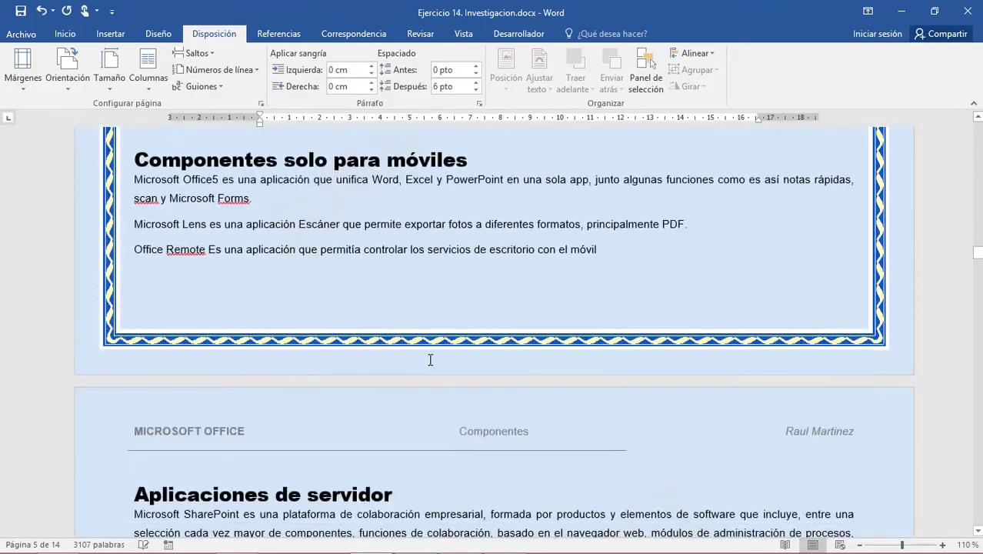
pyautogui.scroll(-2, 428, 354)
pyautogui.scroll(-2, 430, 359)
pyautogui.scroll(-1, 430, 359)
pyautogui.scroll(7, 430, 359)
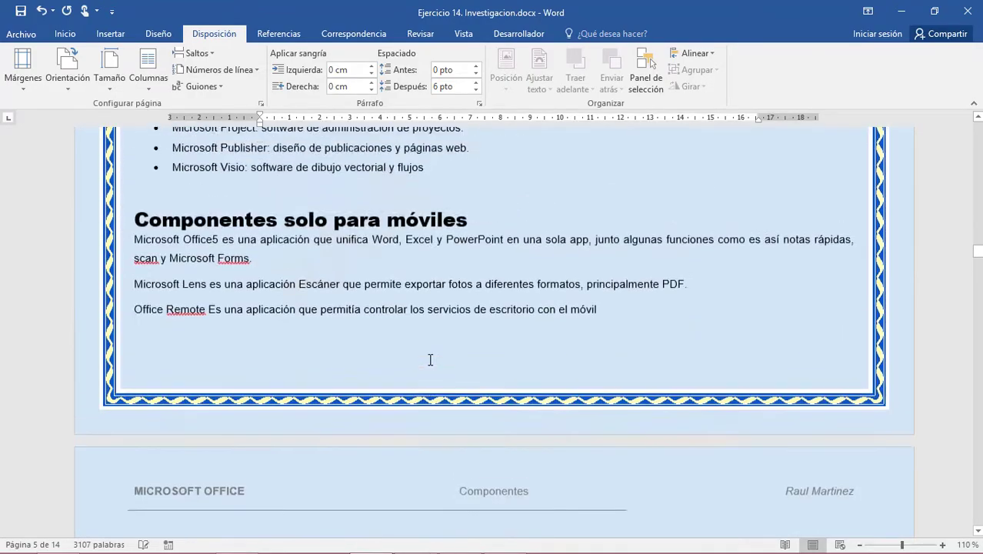
pyautogui.scroll(3, 430, 359)
pyautogui.scroll(3, 430, 359)
pyautogui.scroll(3, 430, 359)
pyautogui.scroll(1, 430, 360)
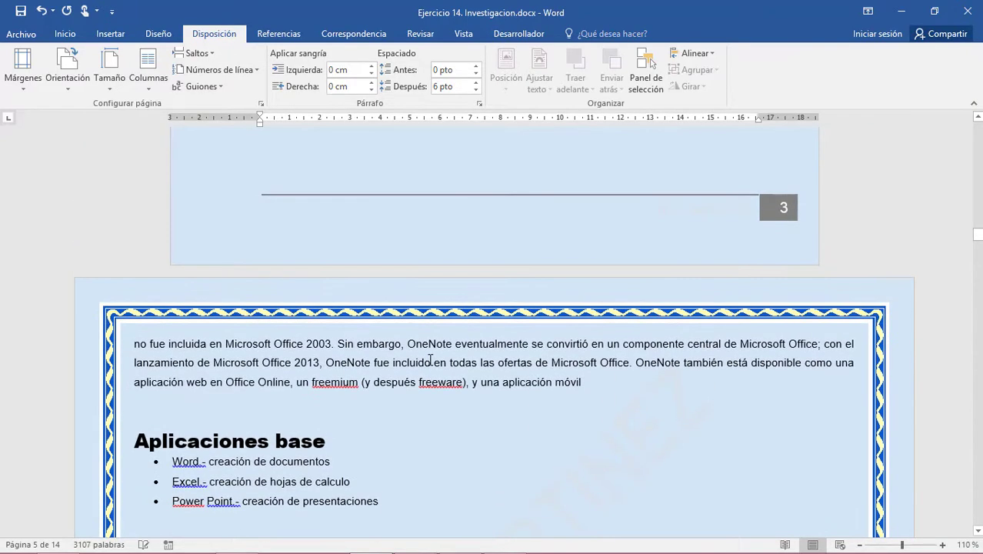
pyautogui.scroll(-3, 430, 360)
pyautogui.scroll(-1, 350, 368)
pyautogui.scroll(-1, 249, 371)
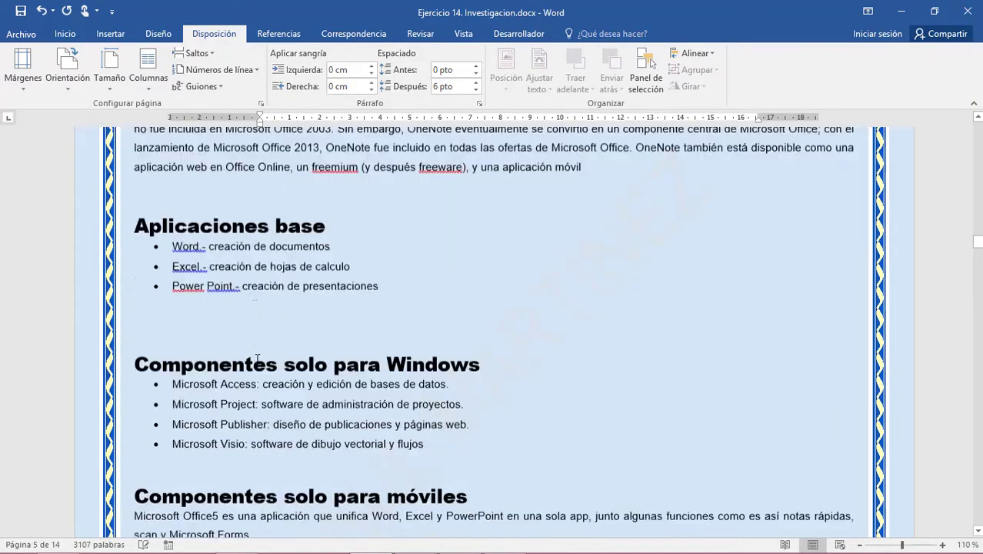
pyautogui.scroll(-4, 254, 366)
pyautogui.scroll(-3, 258, 360)
pyautogui.scroll(-3, 263, 357)
pyautogui.scroll(-4, 262, 357)
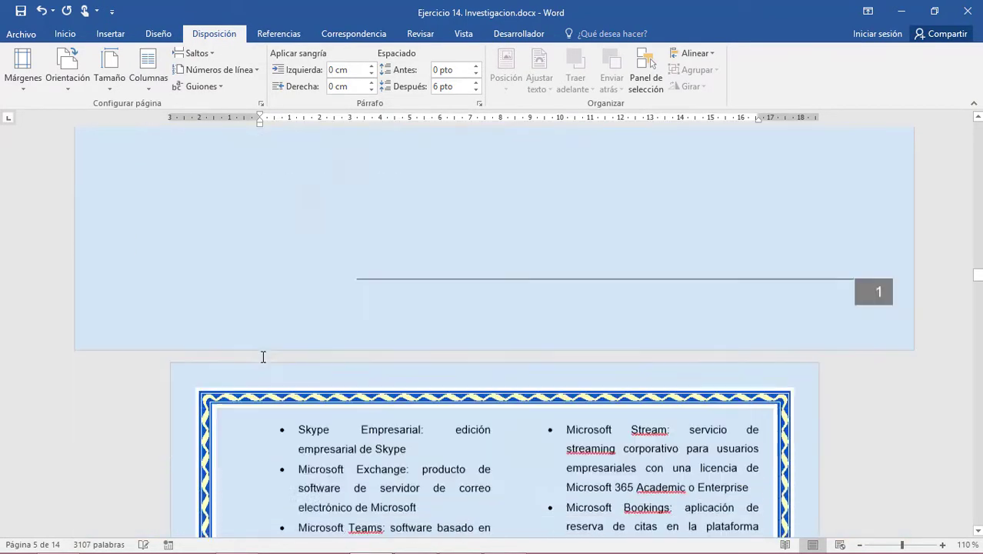
pyautogui.scroll(-5, 262, 356)
pyautogui.scroll(-4, 263, 356)
pyautogui.scroll(-4, 264, 361)
pyautogui.scroll(-2, 263, 362)
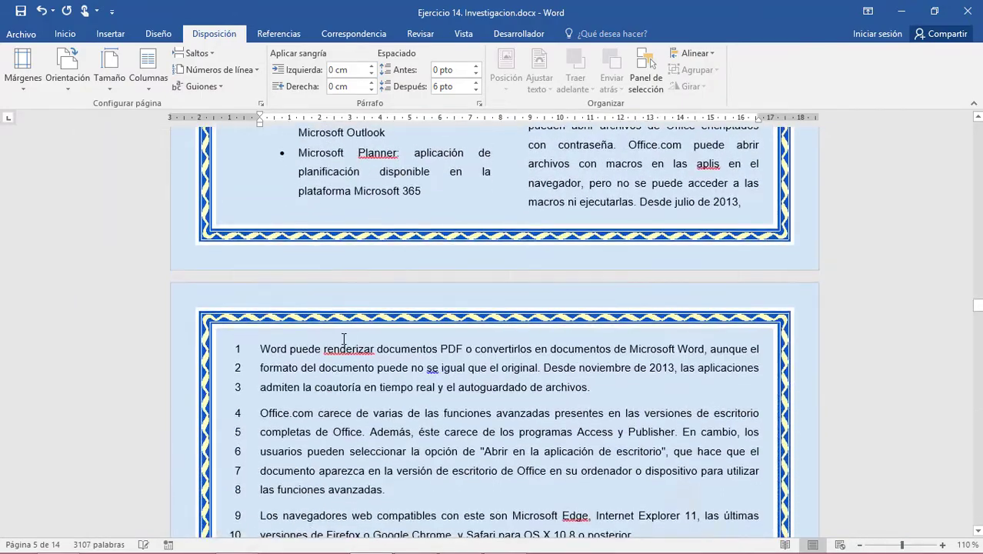
pyautogui.scroll(-4, 264, 354)
pyautogui.scroll(-5, 344, 395)
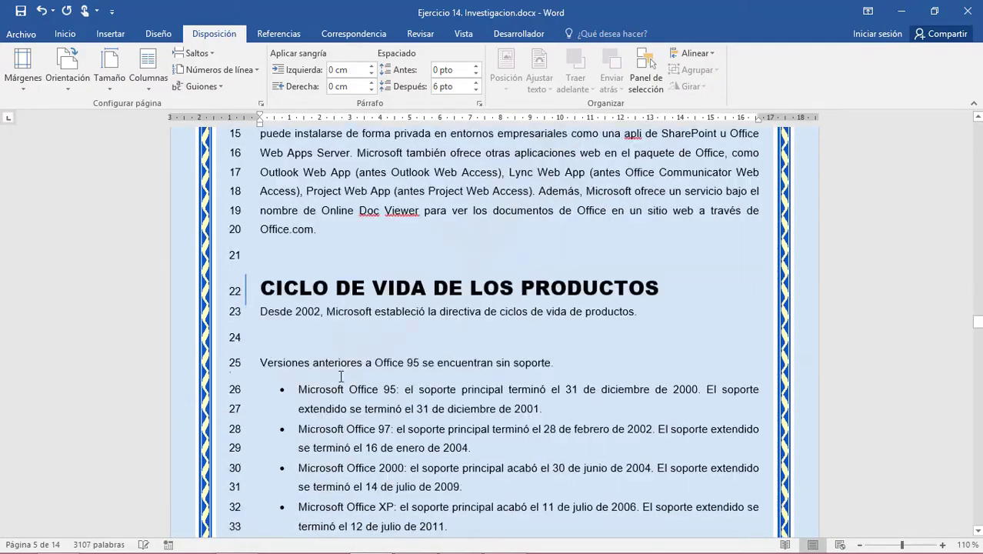
pyautogui.scroll(-7, 343, 389)
pyautogui.scroll(-4, 341, 377)
pyautogui.scroll(-4, 341, 376)
pyautogui.scroll(-4, 341, 377)
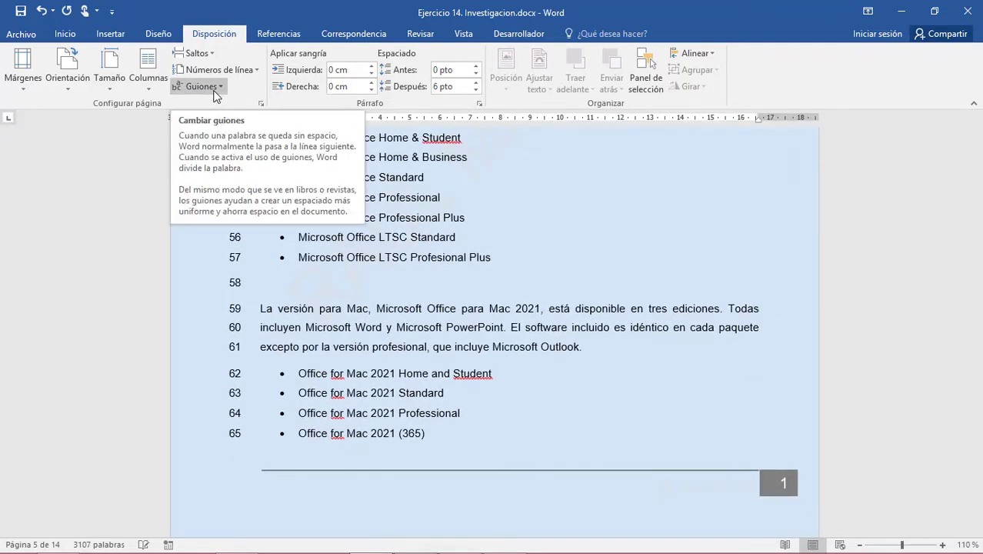
# Step: Set hyphenation to Automático so words like 'super-visado' split at line ends
pyautogui.moveTo(980, 360); pyautogui.dragTo(979, 154)
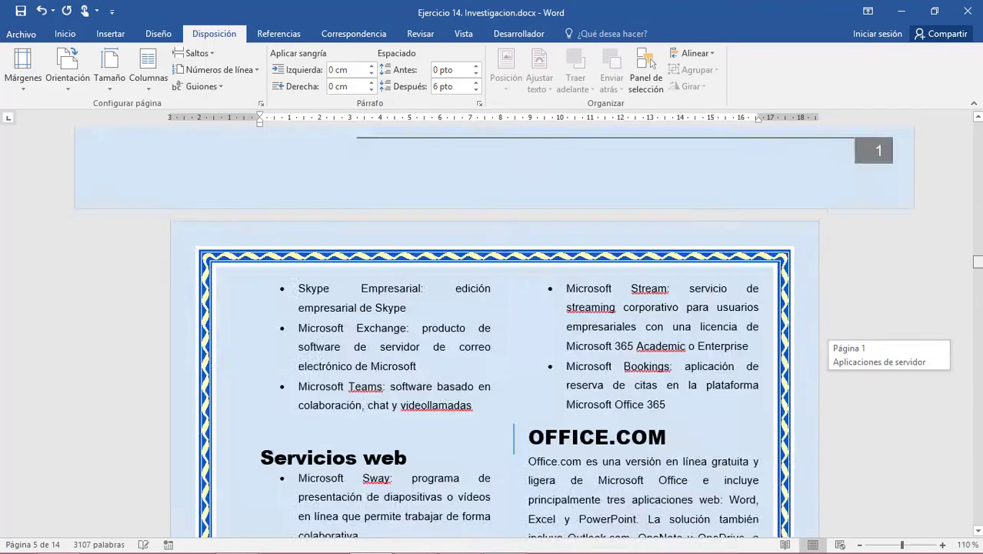
pyautogui.scroll(-3, 723, 437)
pyautogui.scroll(-3, 723, 437)
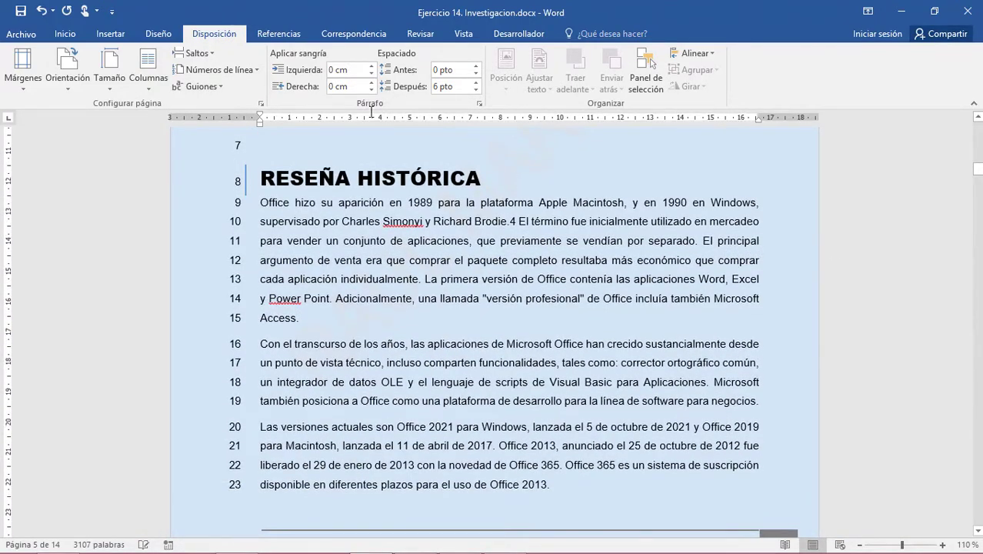
pyautogui.click(200, 86)
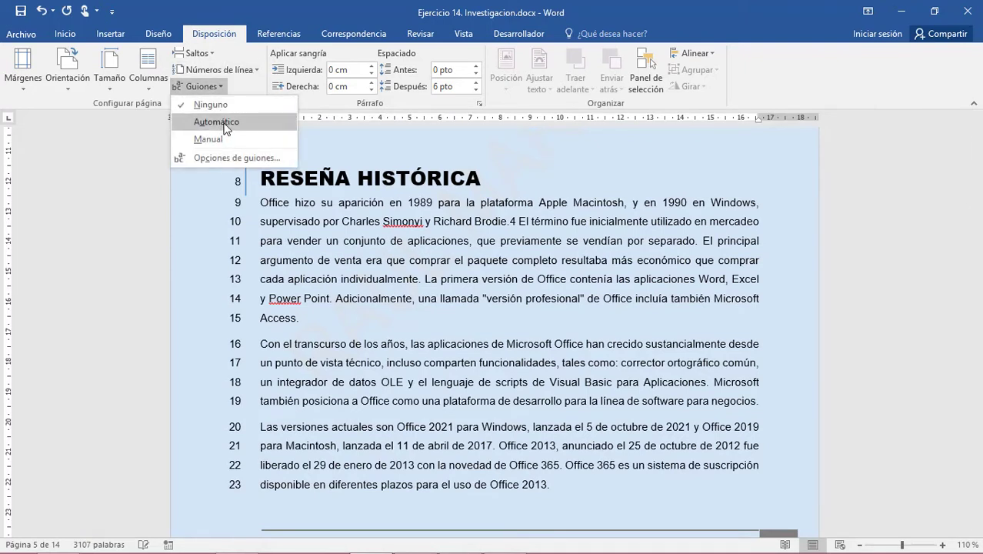
pyautogui.click(226, 123)
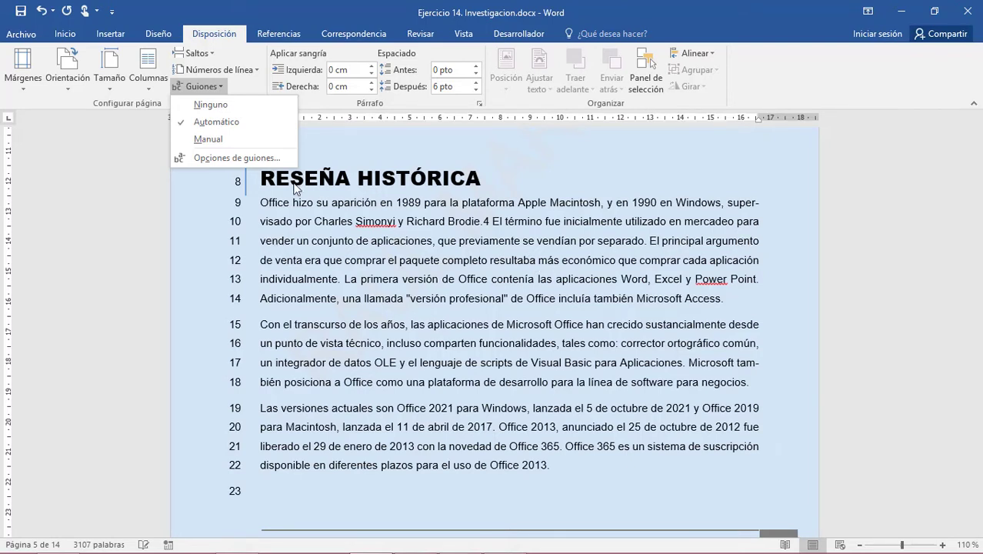
pyautogui.click(242, 83)
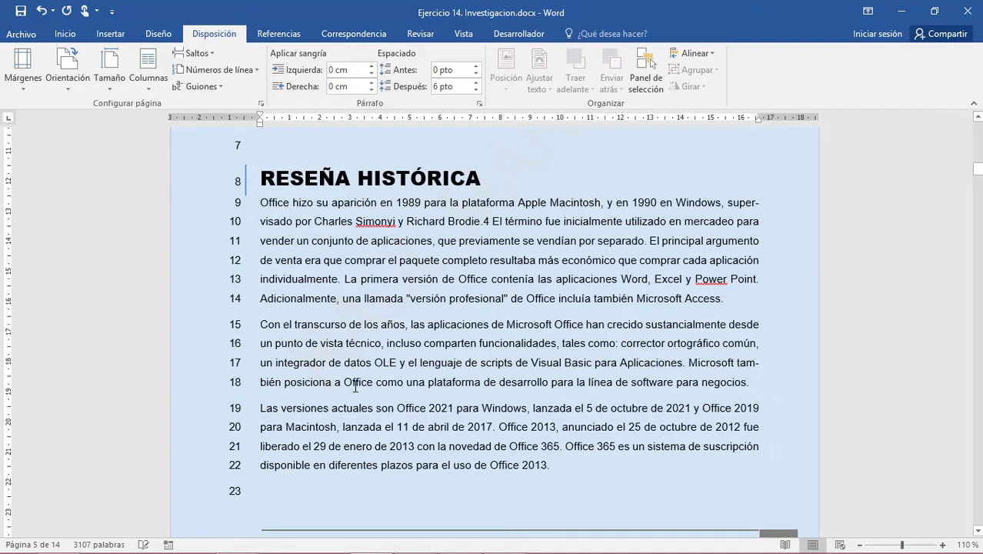
# Step: Run a manual hyphenation pass from the hyphenation options and acknowledge the completion notice
pyautogui.click(202, 86)
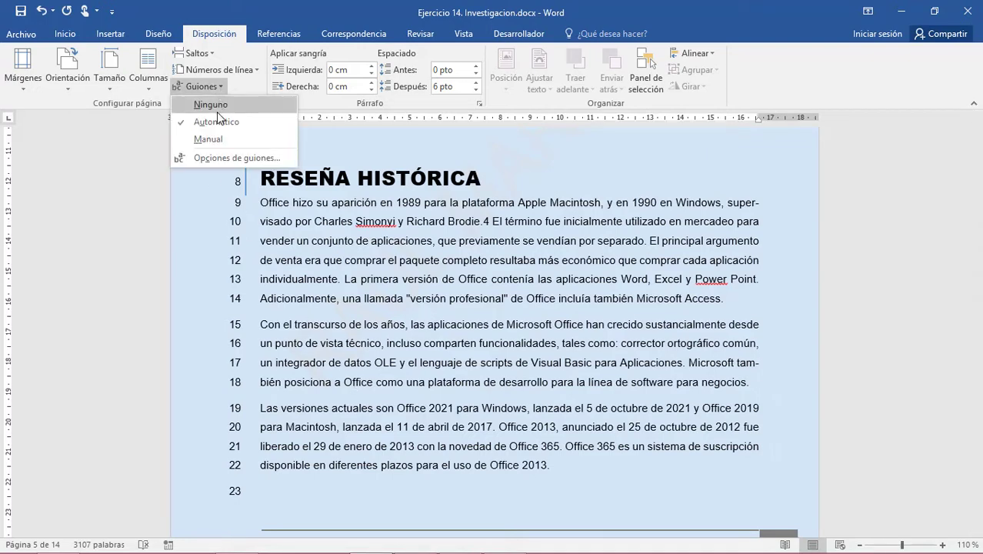
pyautogui.click(242, 157)
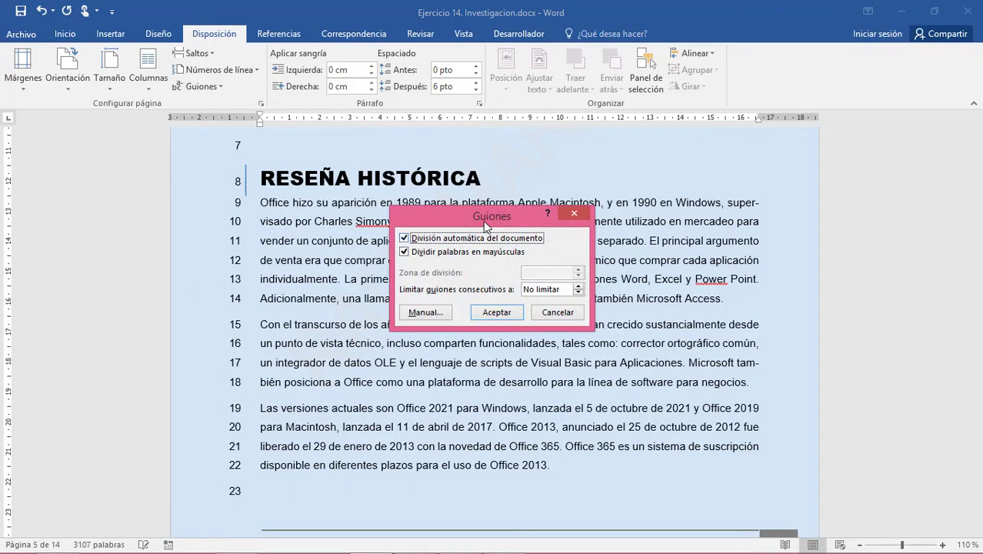
pyautogui.moveTo(486, 221); pyautogui.dragTo(398, 187)
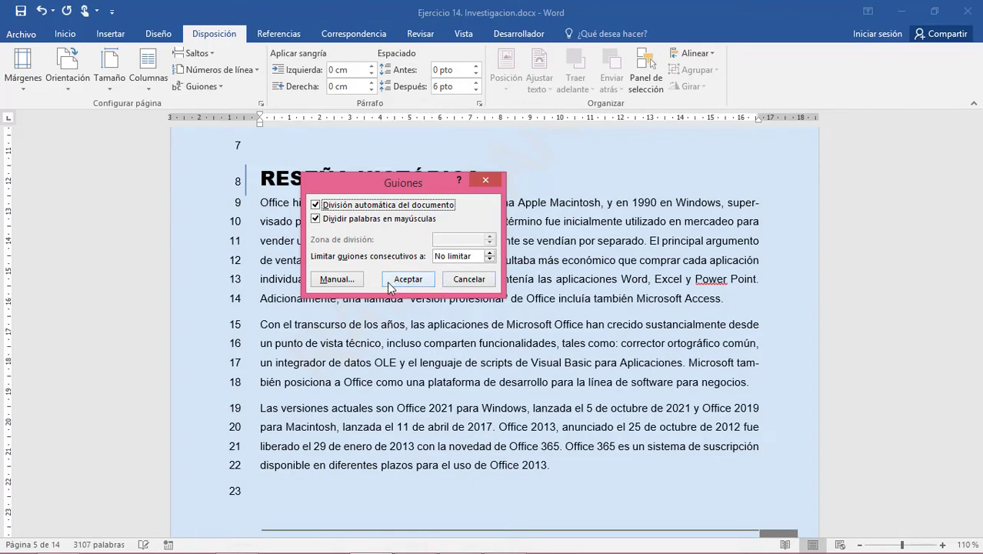
pyautogui.click(335, 278)
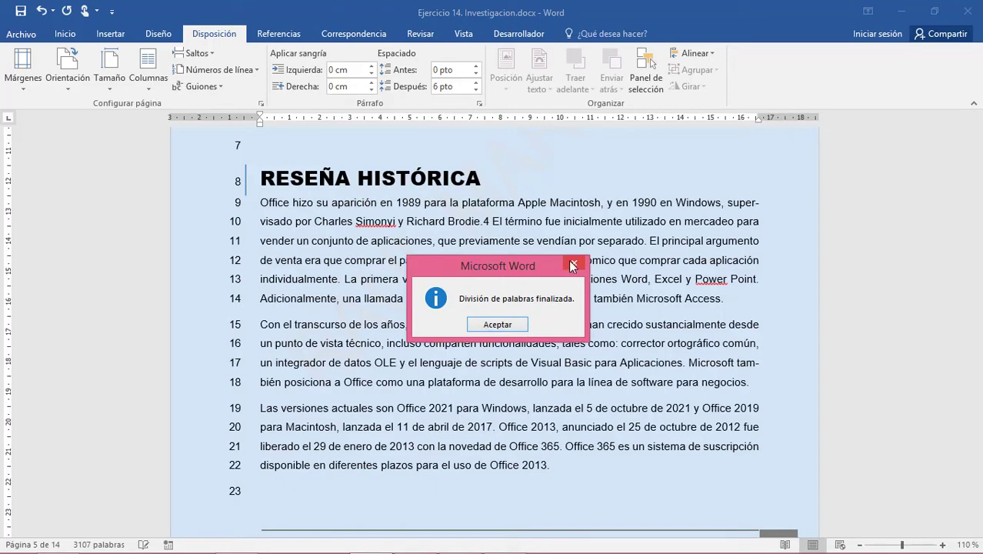
pyautogui.click(573, 265)
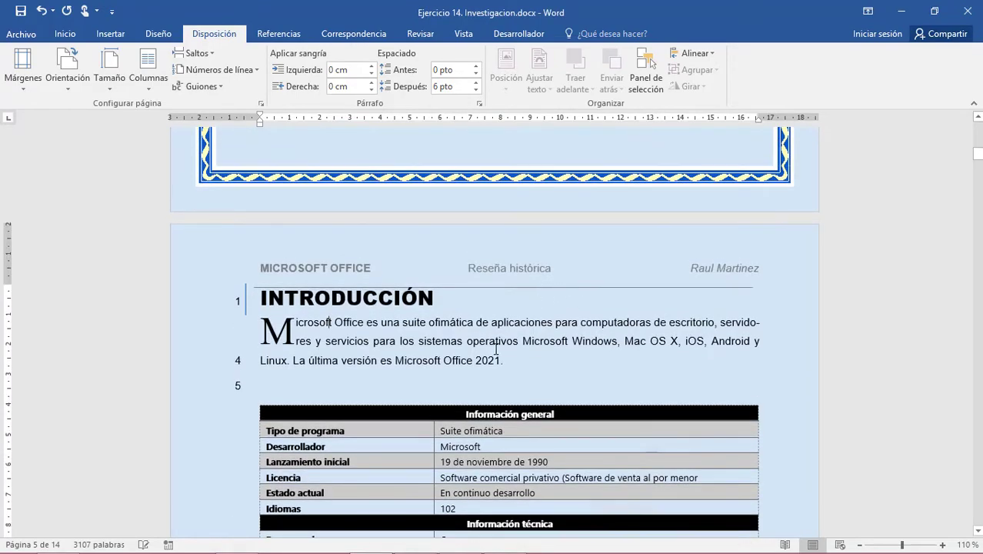
# Step: Add an empty line before the lone 'La última versión RTM…' Office 2021 sentence
pyautogui.scroll(-4, 493, 383)
pyautogui.scroll(-6, 493, 384)
pyautogui.scroll(-1, 493, 384)
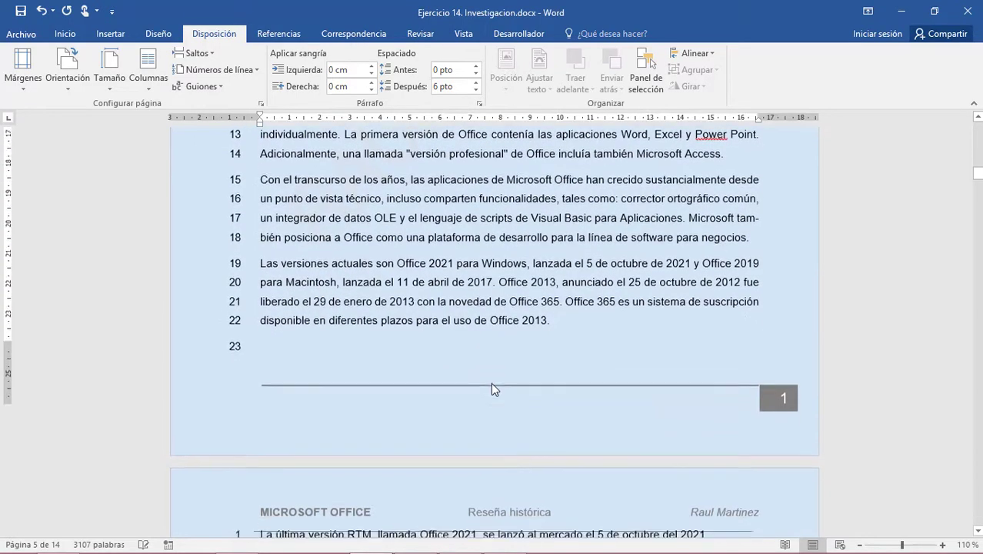
pyautogui.scroll(-6, 493, 384)
pyautogui.scroll(-3, 493, 383)
pyautogui.scroll(3, 494, 384)
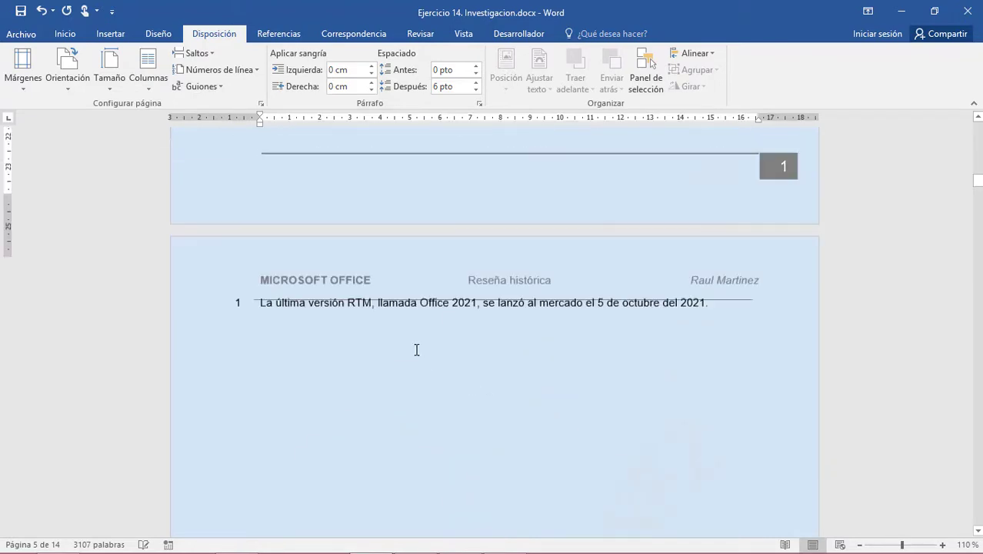
pyautogui.click(259, 336)
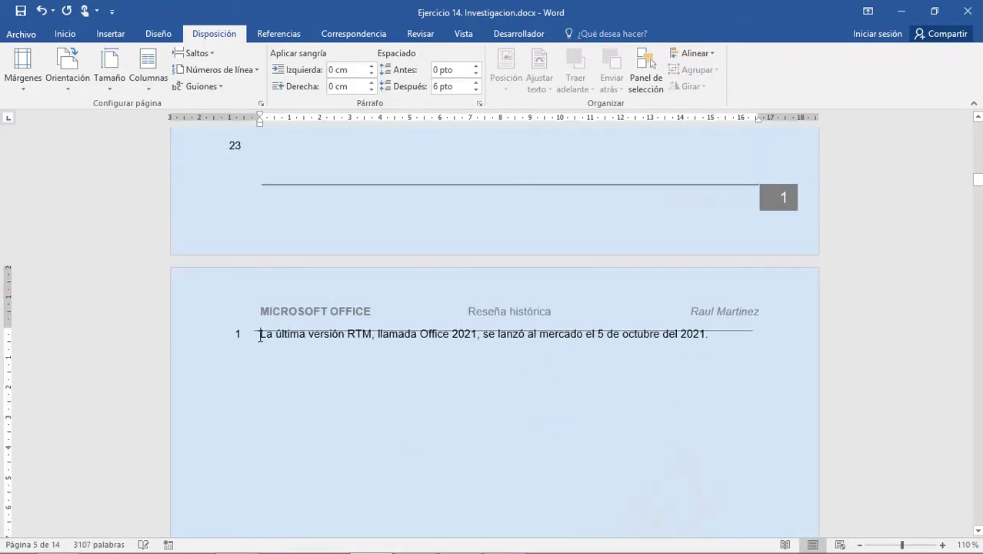
pyautogui.press('Return')
# Step: Review the rest of the document, then switch to the Ejercicio 17 instructions PDF
pyautogui.scroll(-3, 672, 374)
pyautogui.scroll(-10, 809, 374)
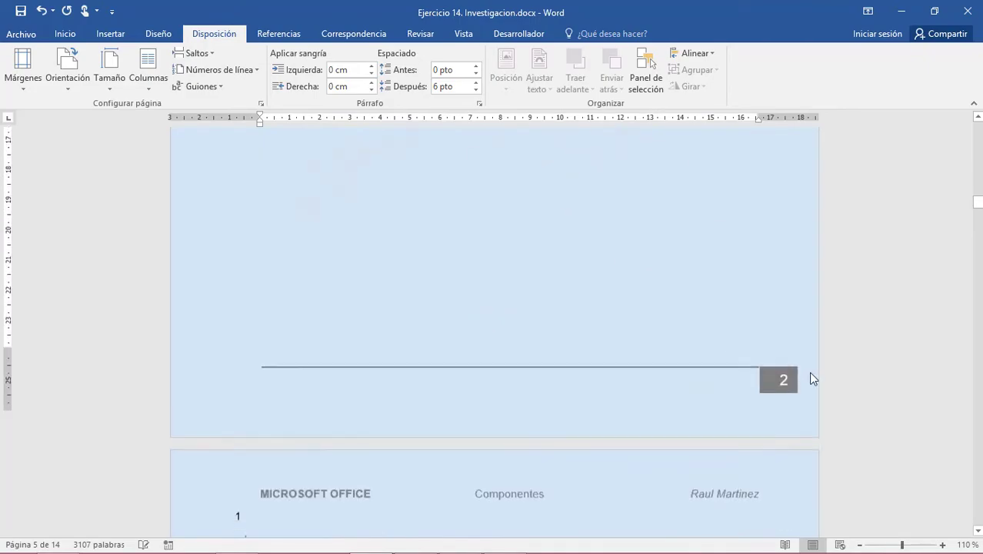
pyautogui.scroll(-5, 809, 373)
pyautogui.scroll(-5, 809, 374)
pyautogui.scroll(-2, 740, 382)
pyautogui.scroll(-8, 774, 409)
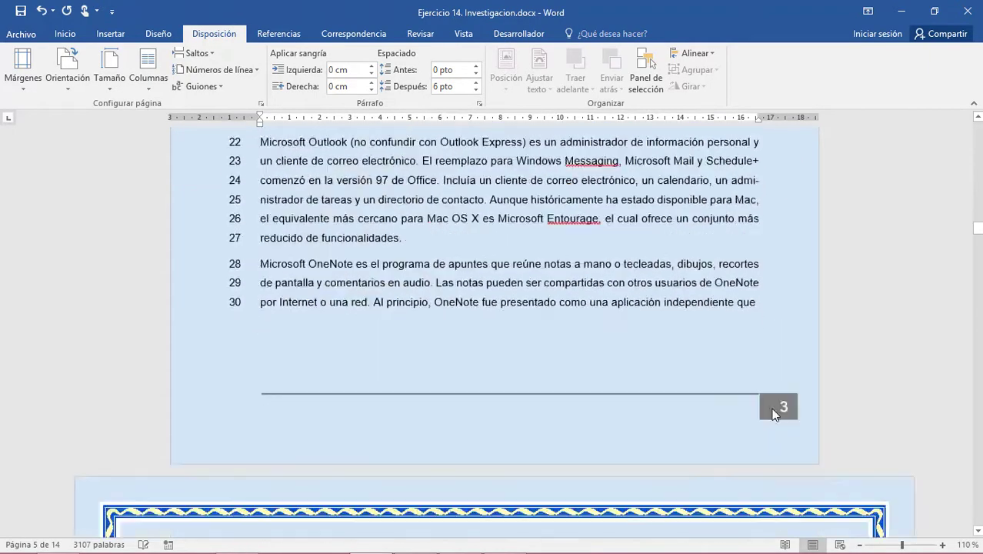
pyautogui.scroll(-8, 775, 409)
pyautogui.scroll(-4, 775, 408)
pyautogui.scroll(-7, 773, 409)
pyautogui.scroll(-8, 773, 409)
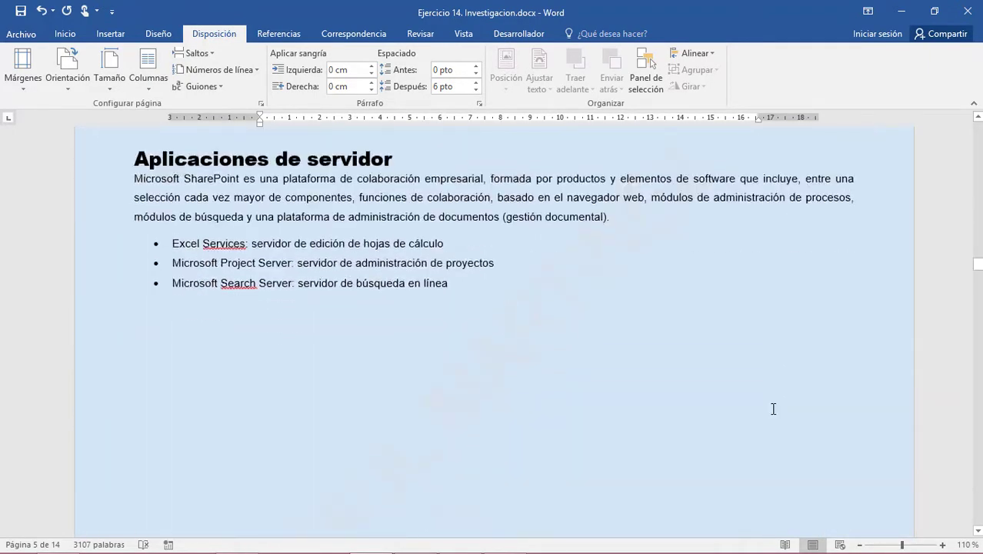
pyautogui.scroll(-1, 773, 409)
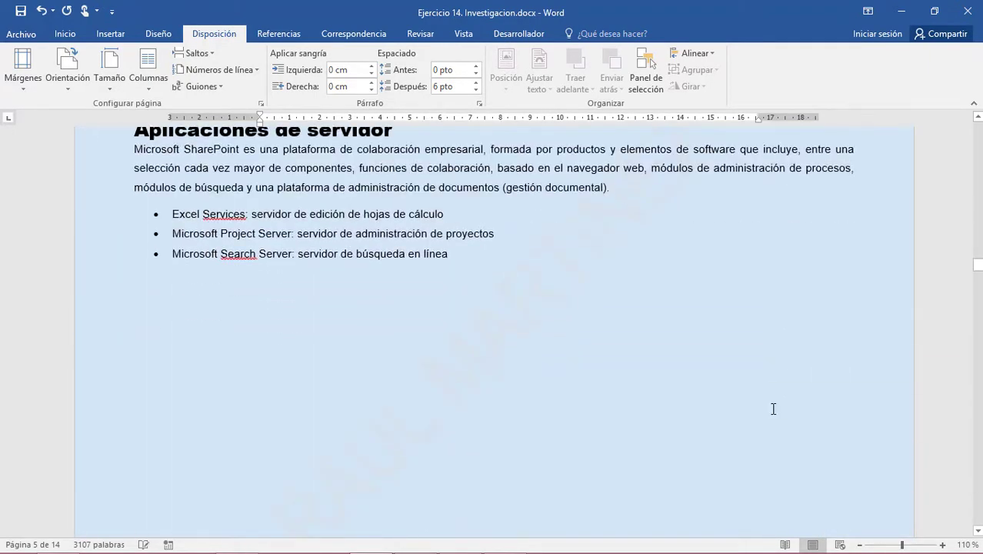
pyautogui.click(133, 147)
pyautogui.scroll(-3, 597, 481)
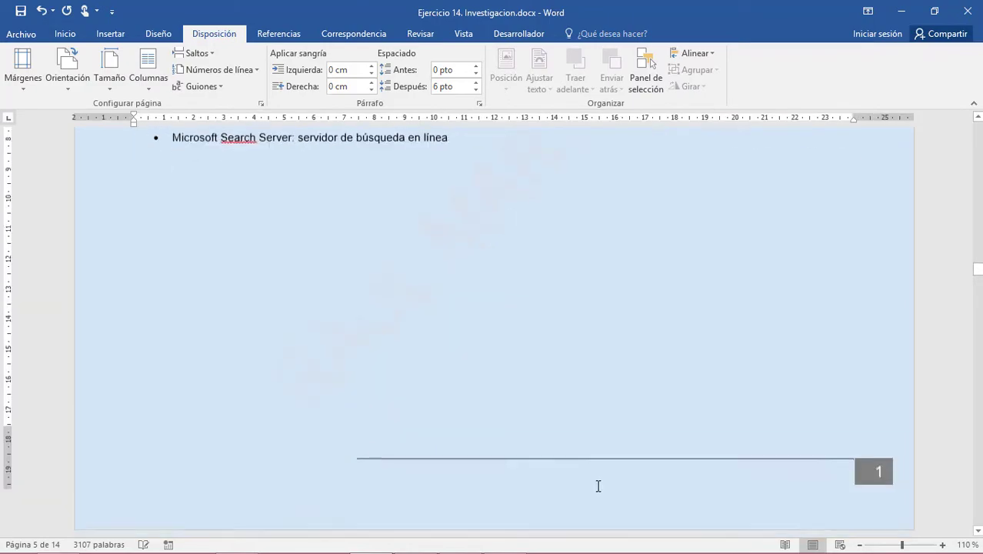
pyautogui.scroll(-7, 592, 475)
pyautogui.scroll(-10, 590, 471)
pyautogui.scroll(-8, 590, 469)
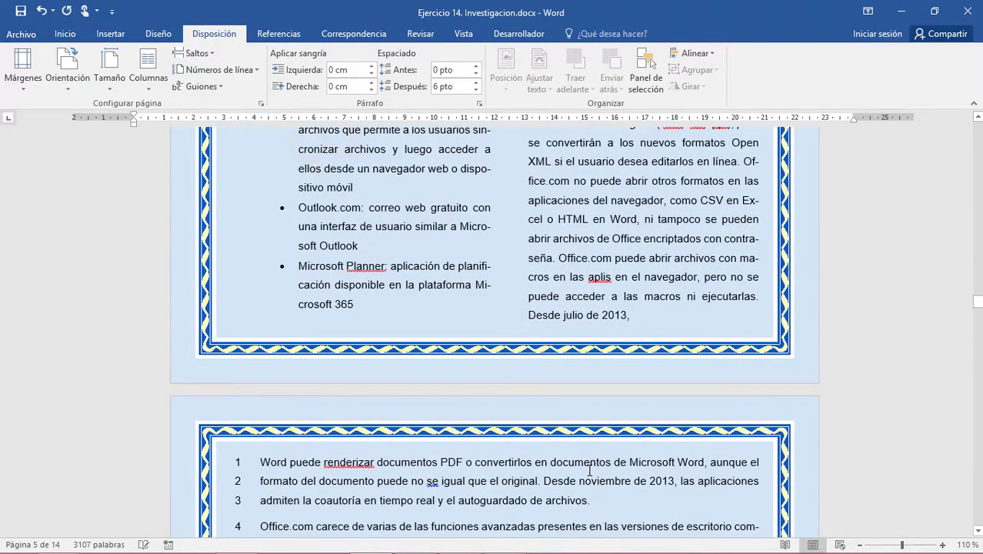
pyautogui.scroll(-3, 742, 292)
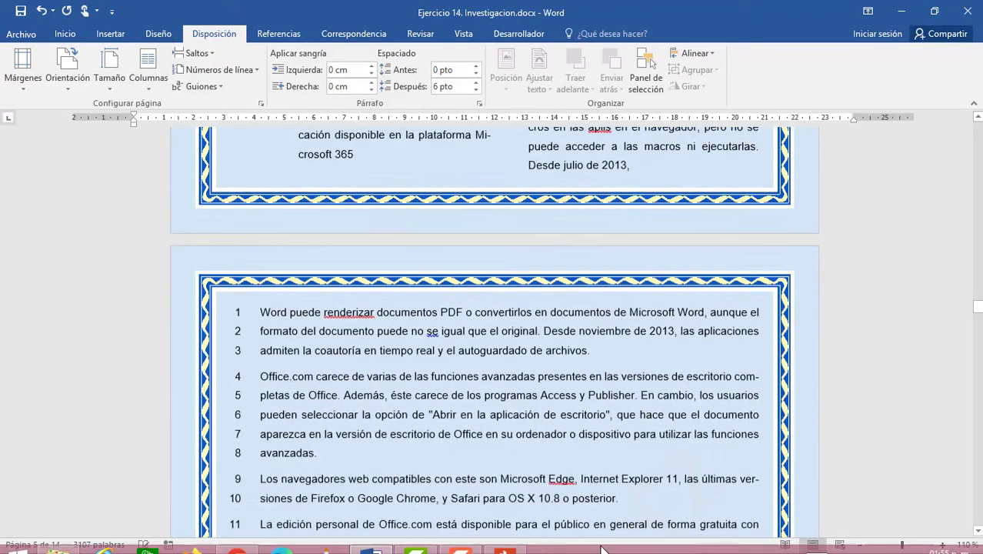
pyautogui.scroll(-8, 596, 515)
pyautogui.scroll(-9, 596, 515)
pyautogui.scroll(-8, 596, 515)
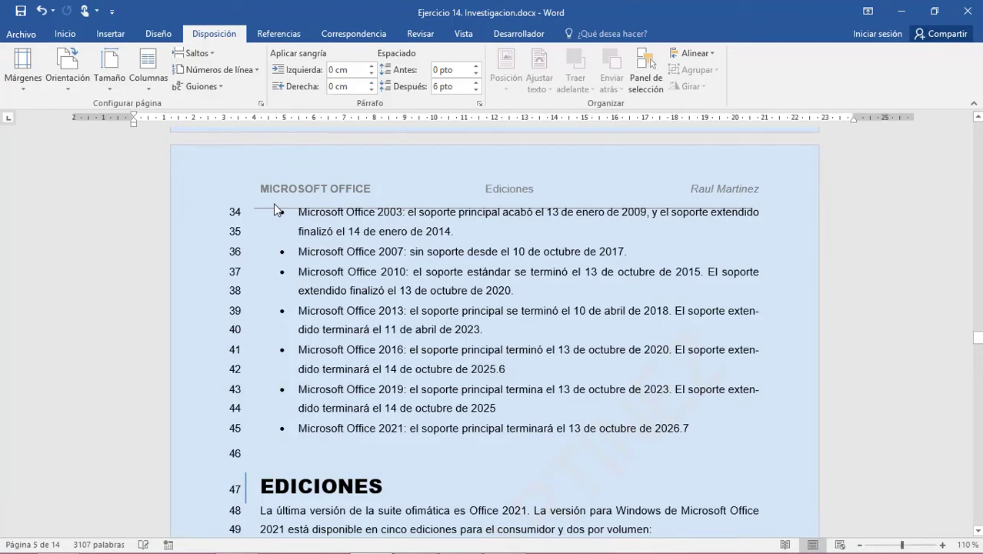
pyautogui.hotkey('alt', 'Tab')
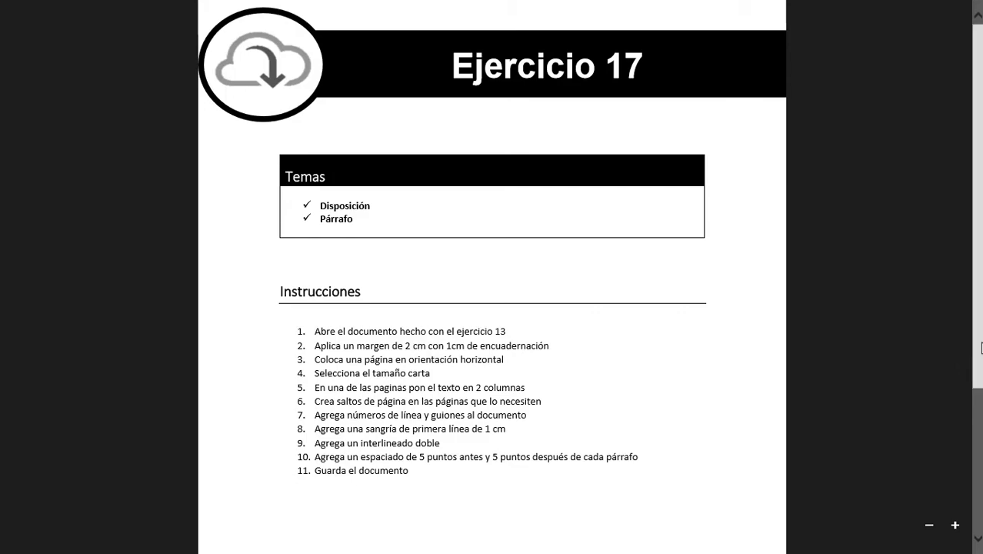
# Step: Back in Word, open the Normal style's Modificar > Formato > Párrafo settings
pyautogui.hotkey('alt', 'Tab')
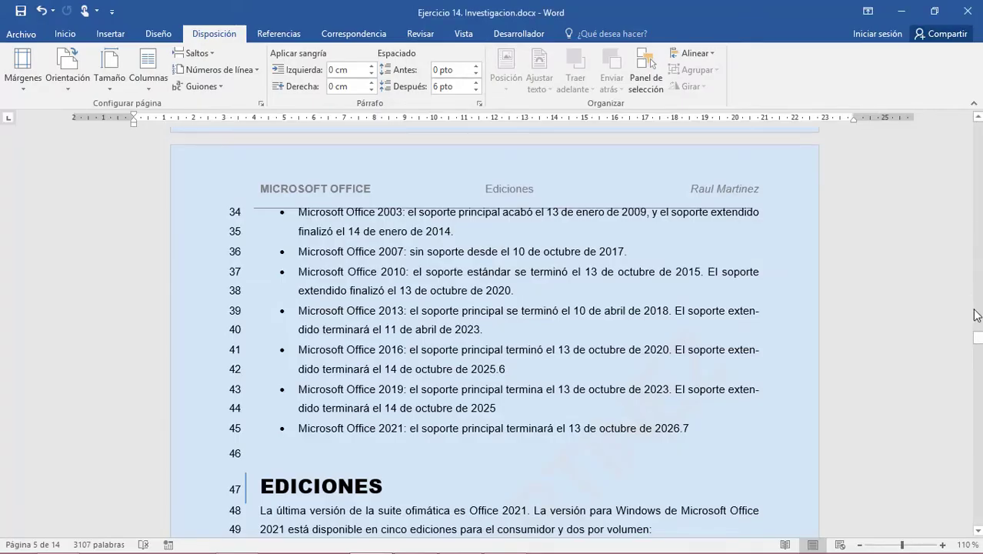
pyautogui.click(65, 35)
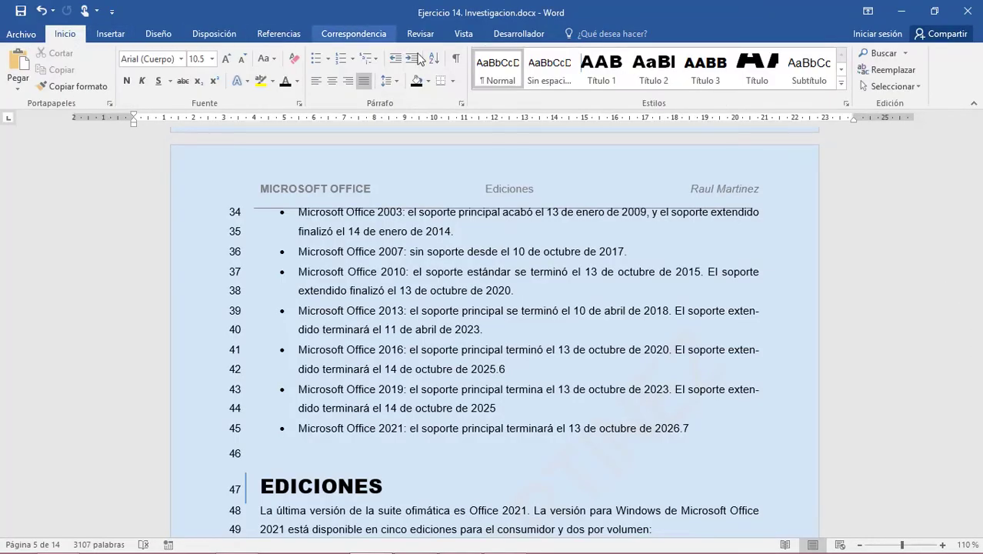
pyautogui.rightClick(485, 75)
pyautogui.click(509, 95)
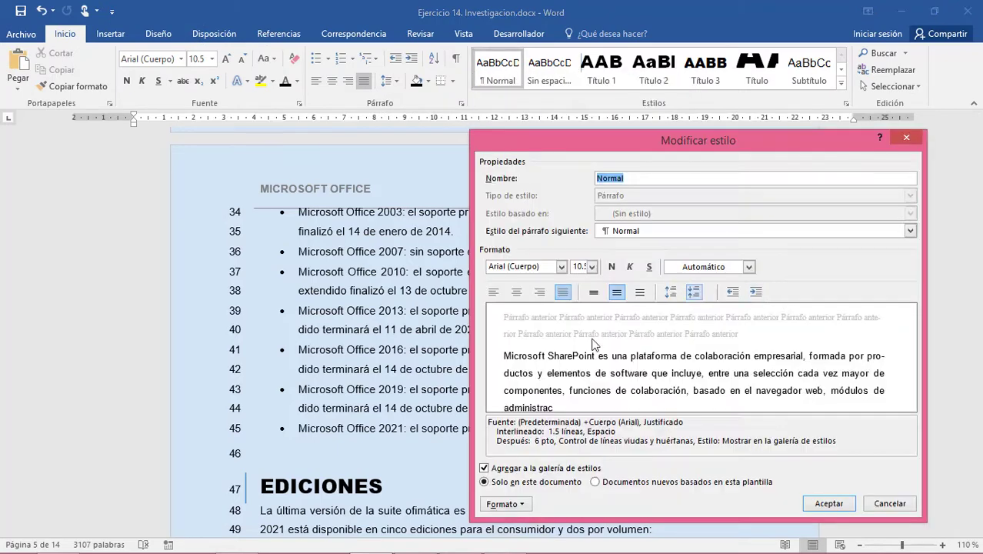
pyautogui.click(520, 506)
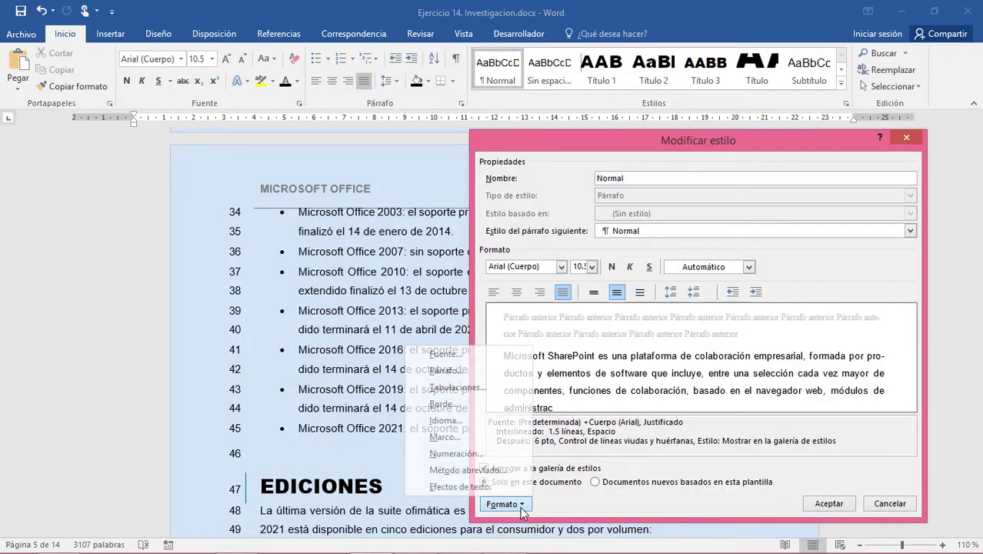
pyautogui.click(462, 371)
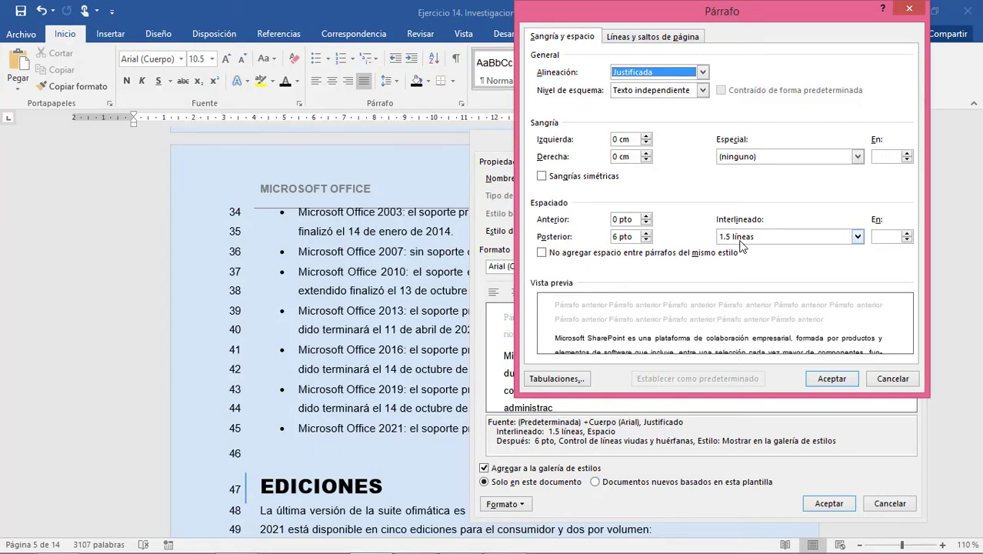
# Step: Give the Normal style a 1 cm first-line indent and 1.5 line spacing
pyautogui.click(791, 157)
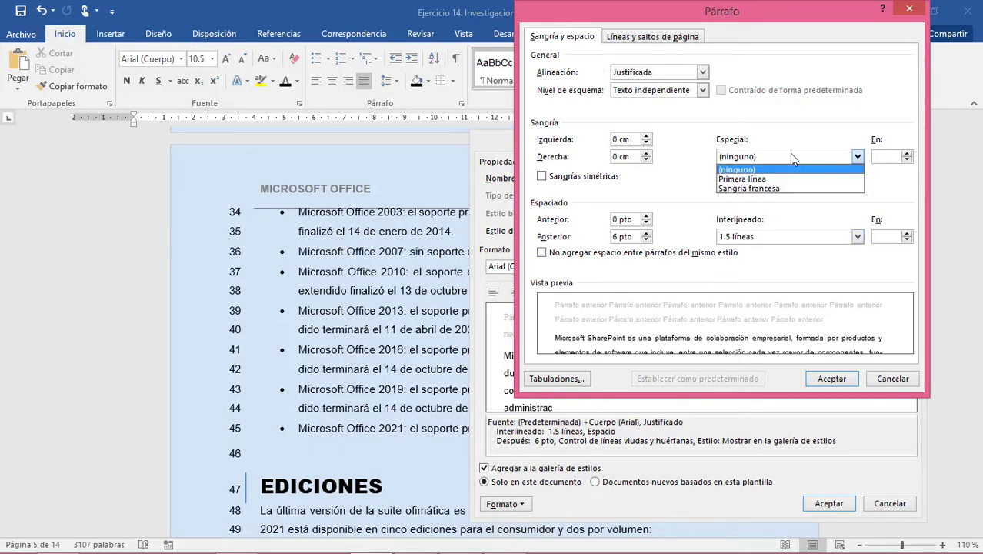
pyautogui.click(792, 179)
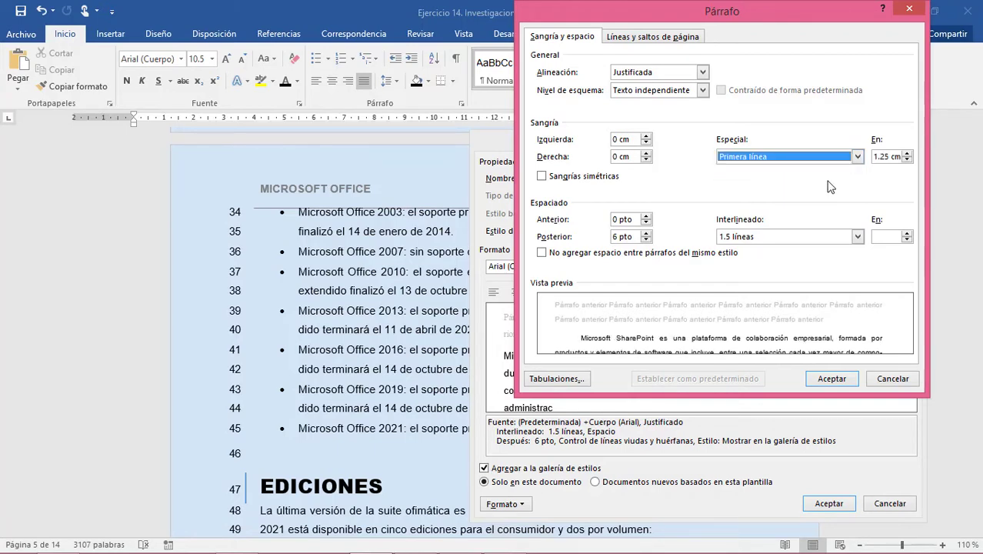
pyautogui.hotkey('alt', 'Tab')
pyautogui.hotkey('alt', 'Tab')
pyautogui.hotkey('alt', 'Tab')
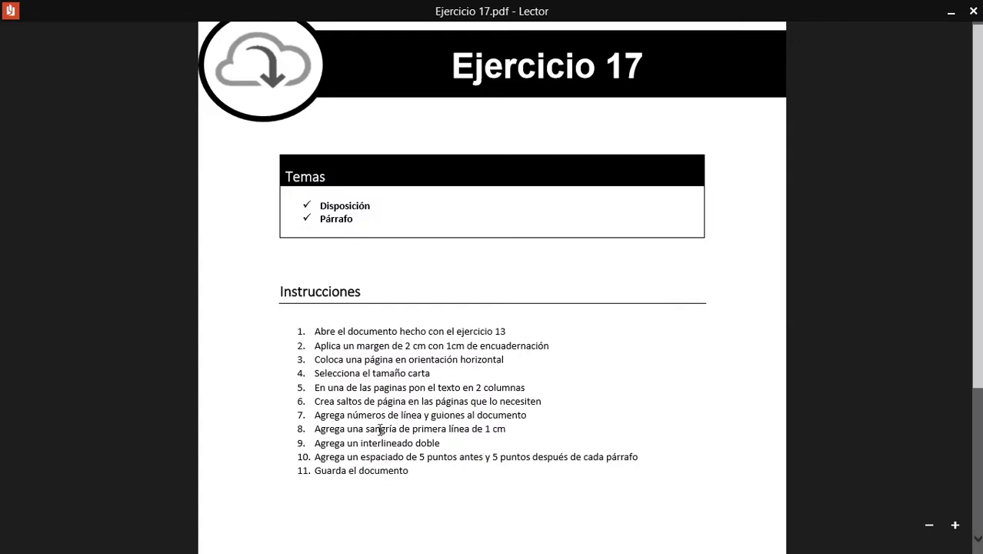
pyautogui.hotkey('alt', 'Tab')
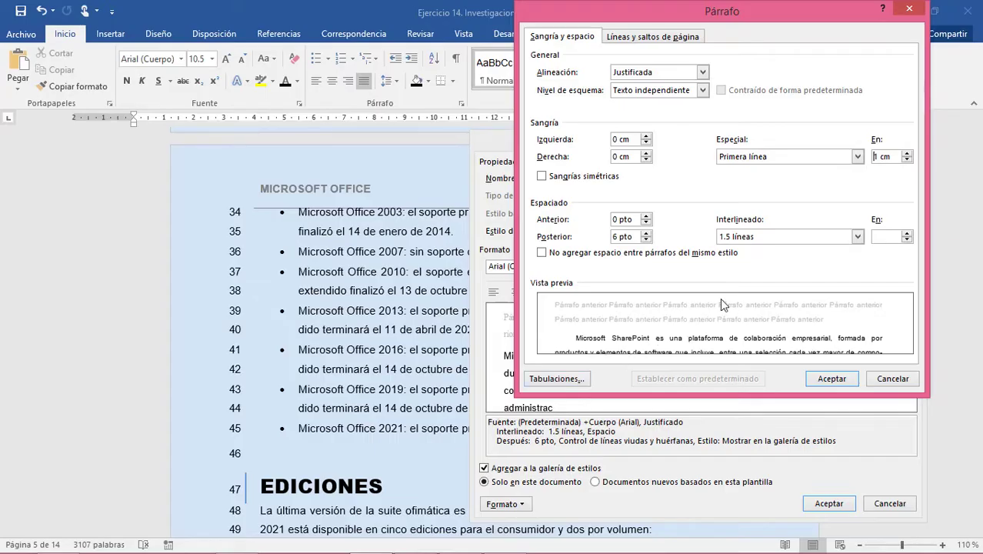
pyautogui.click(857, 237)
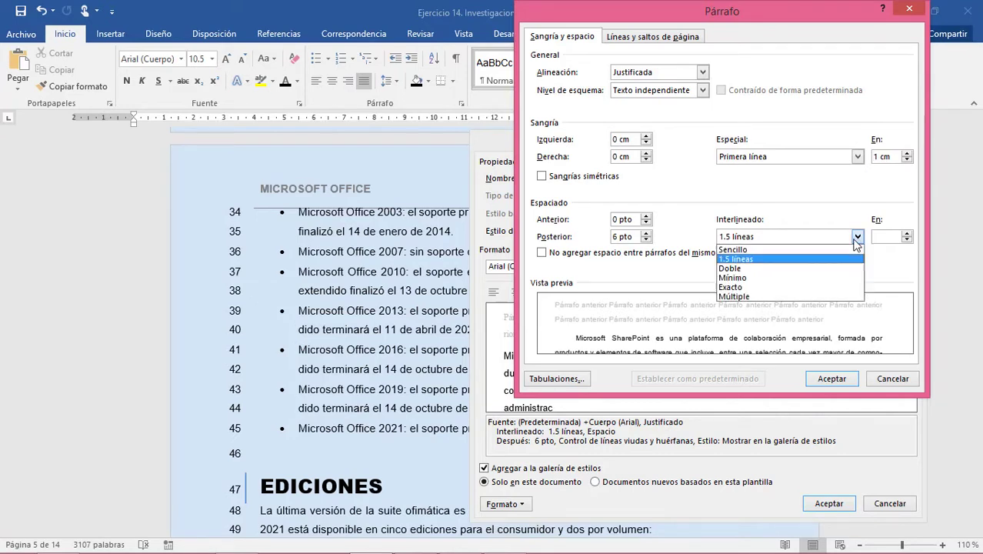
pyautogui.click(744, 268)
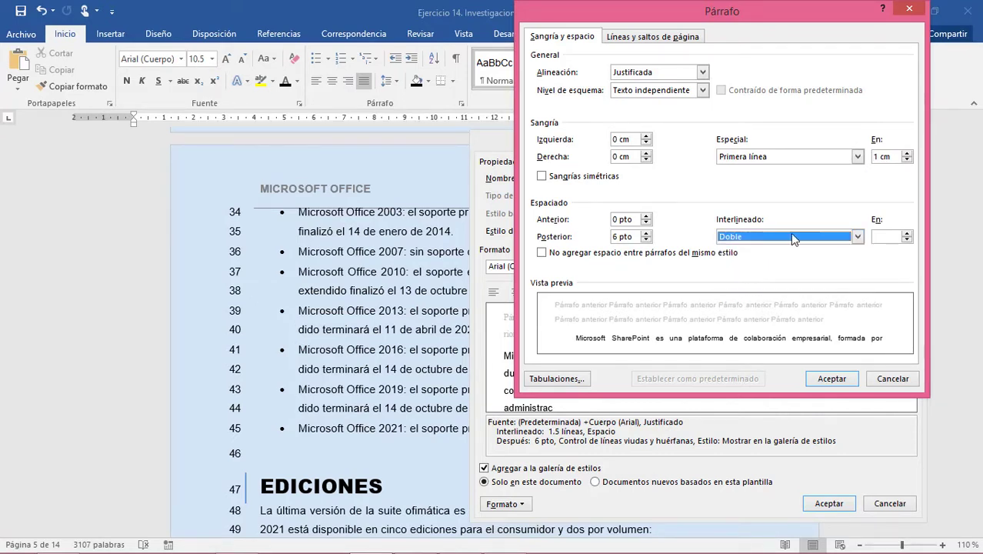
pyautogui.click(857, 237)
pyautogui.click(791, 267)
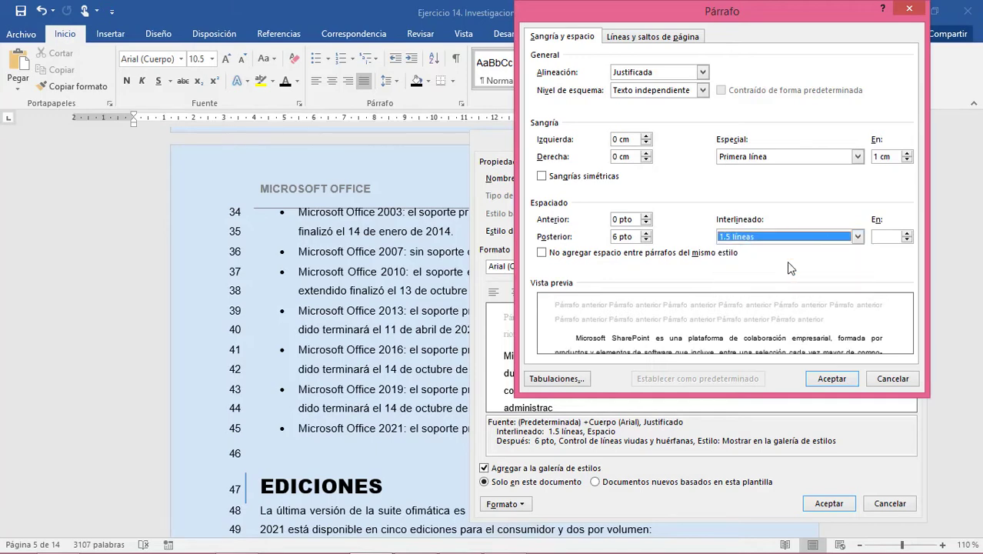
pyautogui.hotkey('alt', 'Tab')
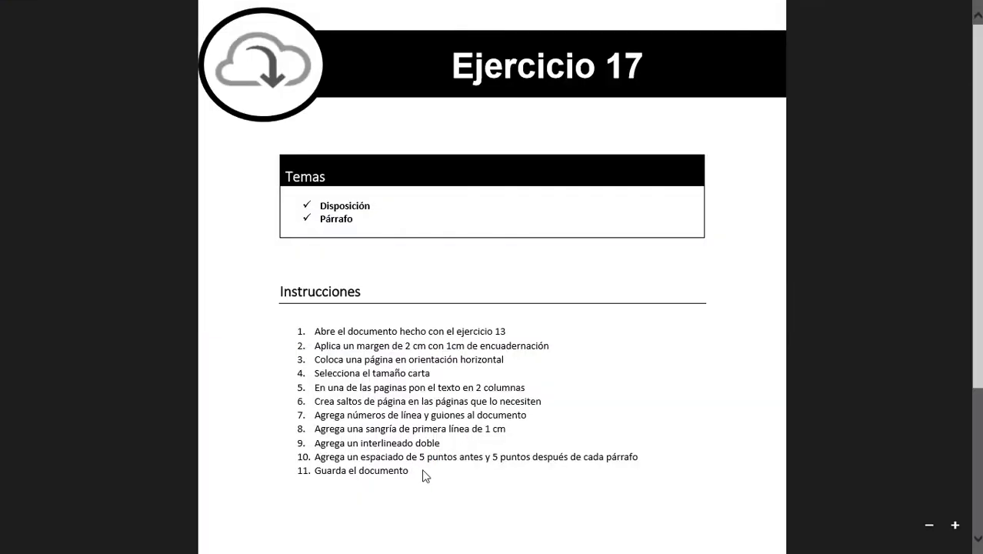
pyautogui.hotkey('alt', 'Tab')
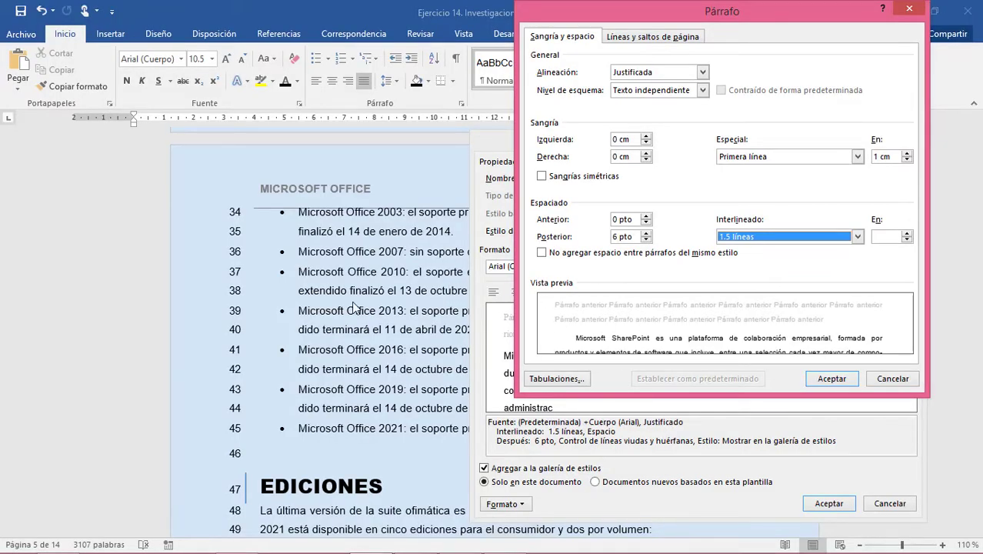
# Step: Set 5 pt spacing before and after, and apply the changes to the Normal style
pyautogui.doubleClick(608, 221)
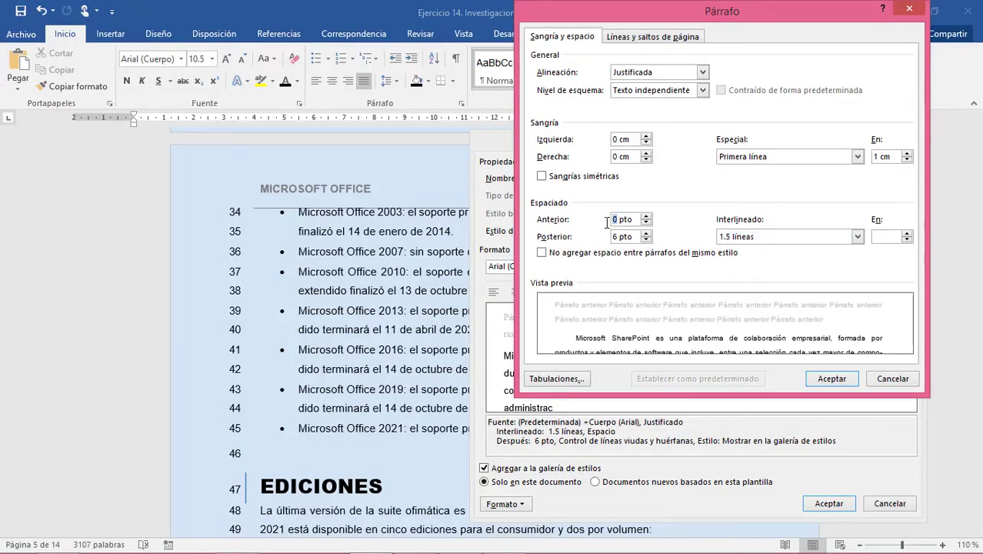
pyautogui.write('5')
pyautogui.doubleClick(616, 238)
pyautogui.write('5')
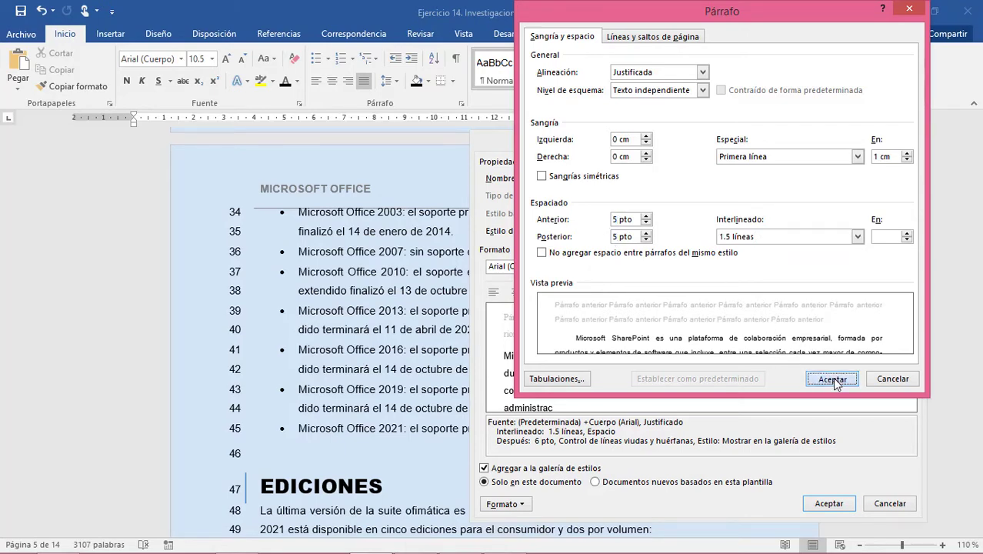
pyautogui.click(832, 379)
pyautogui.click(829, 504)
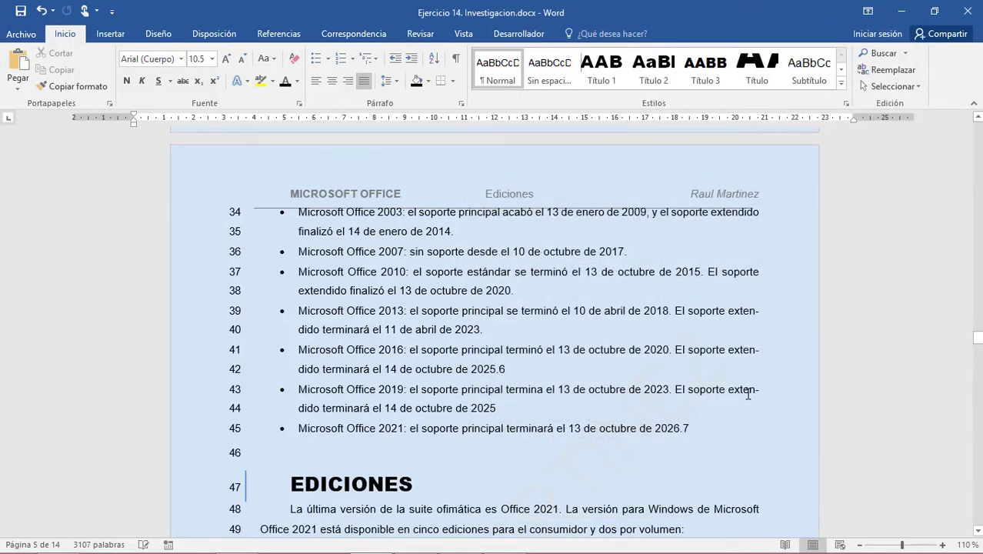
# Step: Review the reformatted document and save it
pyautogui.scroll(-6, 746, 395)
pyautogui.scroll(-3, 441, 247)
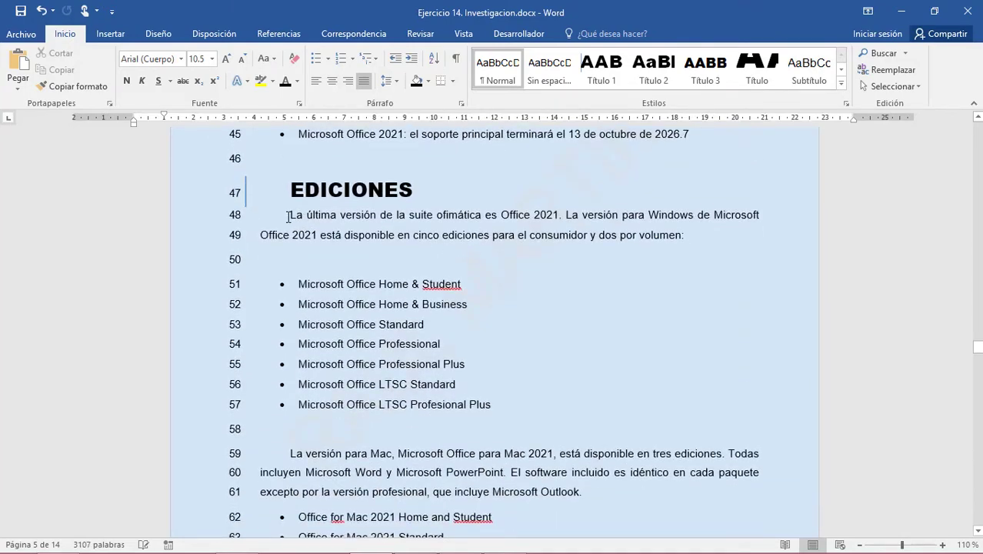
pyautogui.scroll(-3, 427, 377)
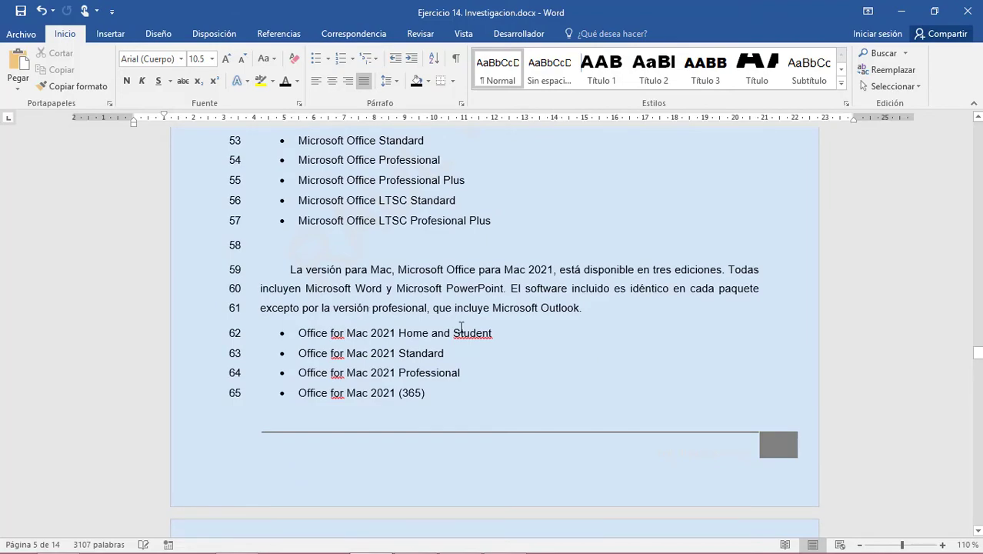
pyautogui.scroll(-3, 461, 327)
pyautogui.scroll(-4, 462, 327)
pyautogui.scroll(-3, 461, 327)
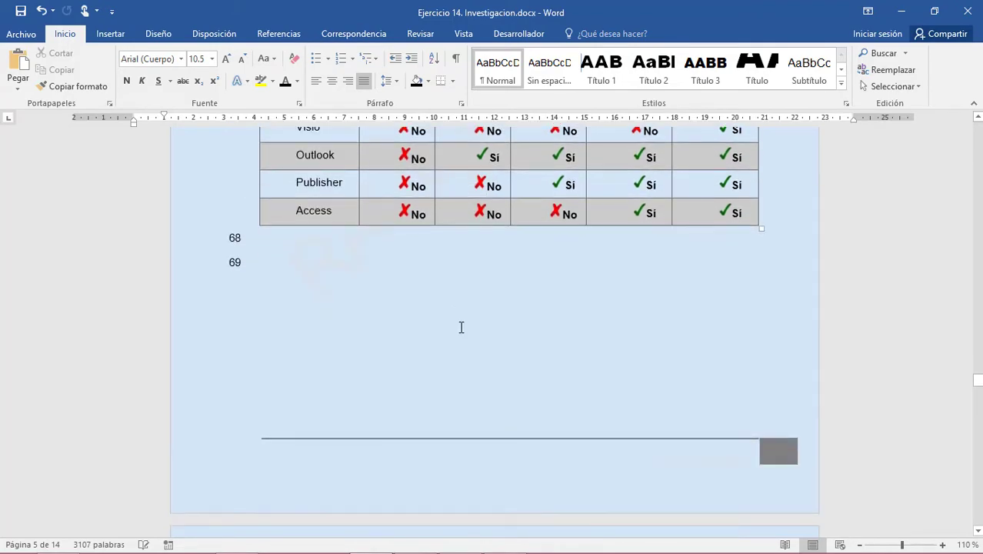
pyautogui.scroll(5, 462, 327)
pyautogui.scroll(3, 461, 327)
pyautogui.scroll(-4, 461, 327)
pyautogui.scroll(-5, 462, 327)
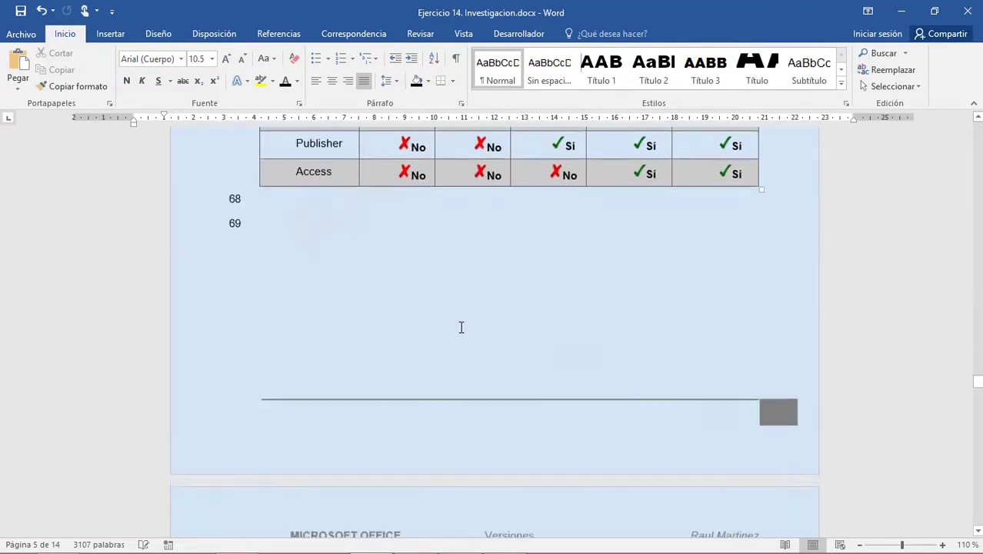
pyautogui.scroll(-4, 461, 327)
pyautogui.scroll(-5, 462, 327)
pyautogui.scroll(-3, 462, 327)
pyautogui.scroll(-5, 461, 327)
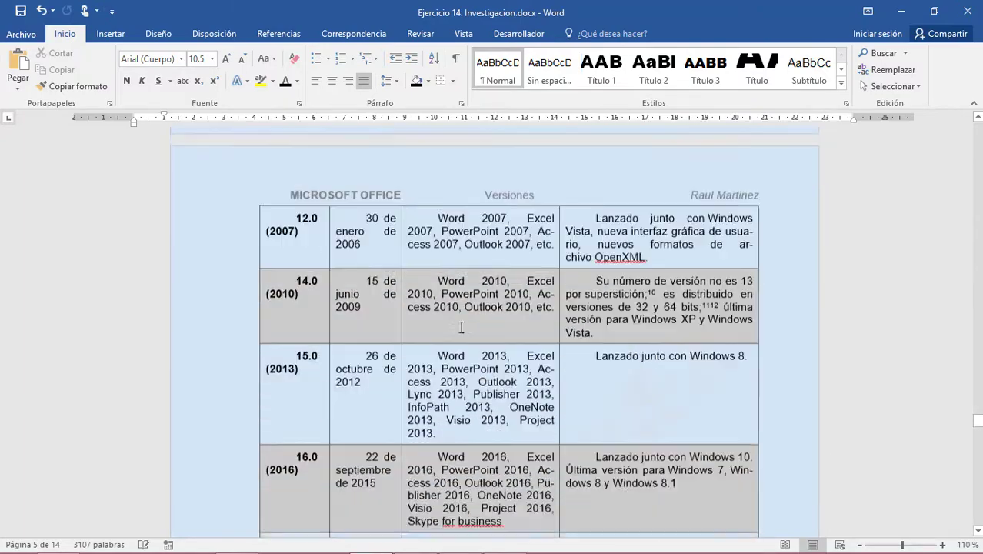
pyautogui.scroll(-5, 461, 327)
pyautogui.scroll(-5, 461, 327)
pyautogui.scroll(-5, 462, 327)
pyautogui.scroll(-5, 462, 327)
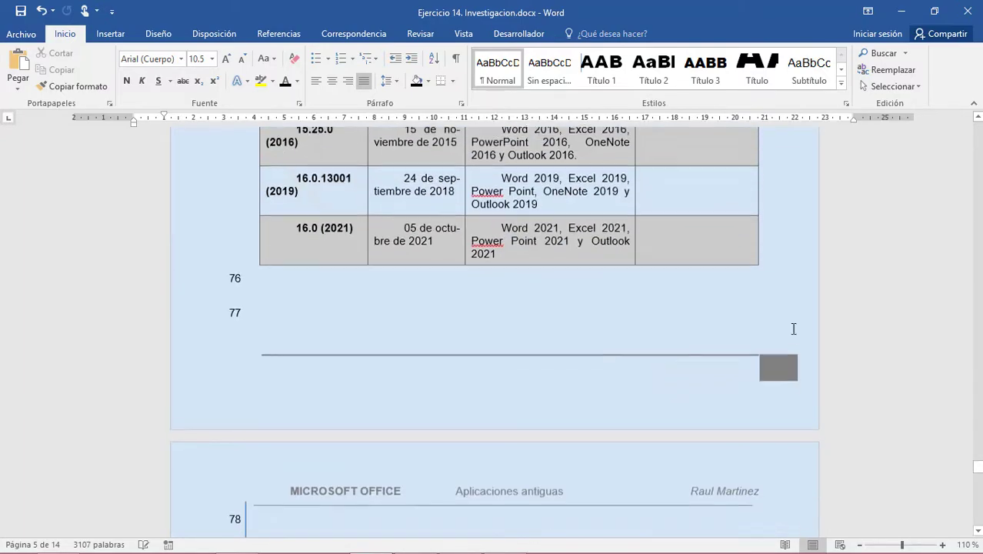
pyautogui.moveTo(979, 471); pyautogui.dragTo(979, 502)
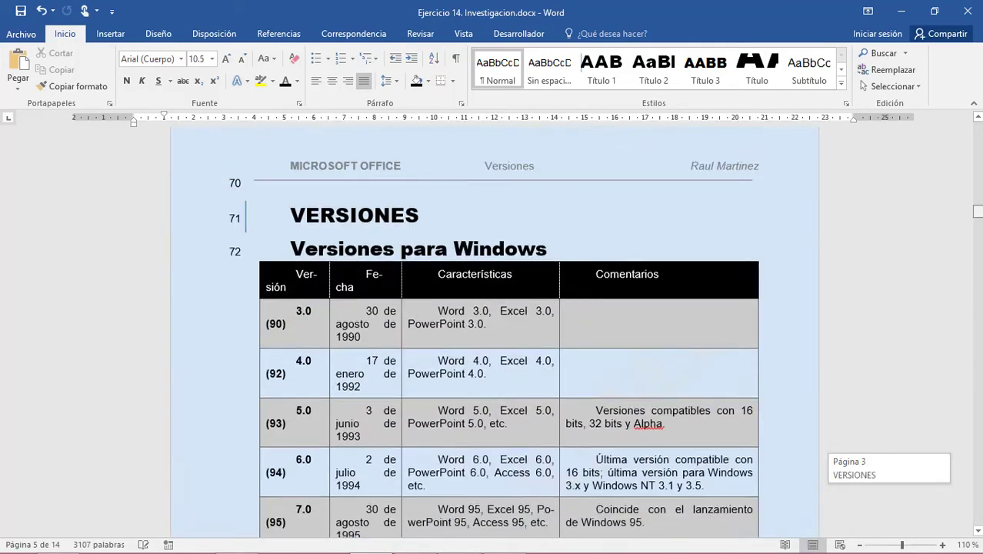
pyautogui.moveTo(979, 501); pyautogui.dragTo(978, 170)
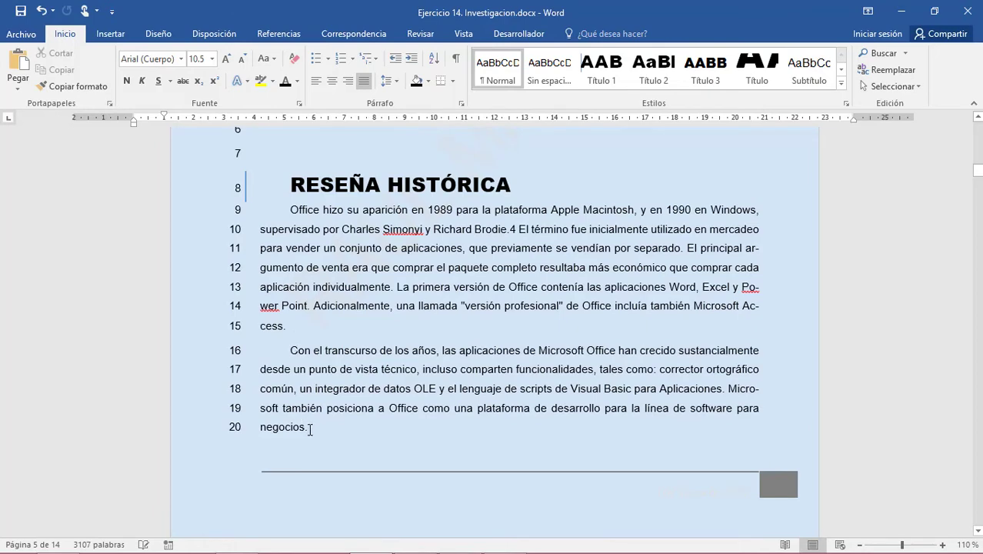
pyautogui.scroll(-5, 310, 429)
pyautogui.scroll(-3, 317, 432)
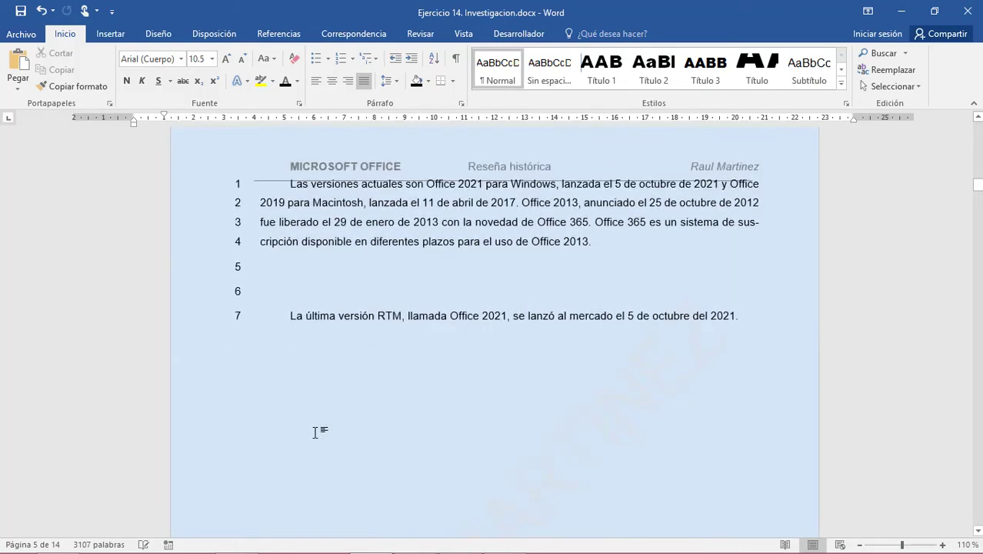
pyautogui.click(21, 11)
# Step: Insert an empty line above the paragraph beginning 'Las versiones actuales'
pyautogui.scroll(3, 263, 290)
pyautogui.scroll(2, 378, 461)
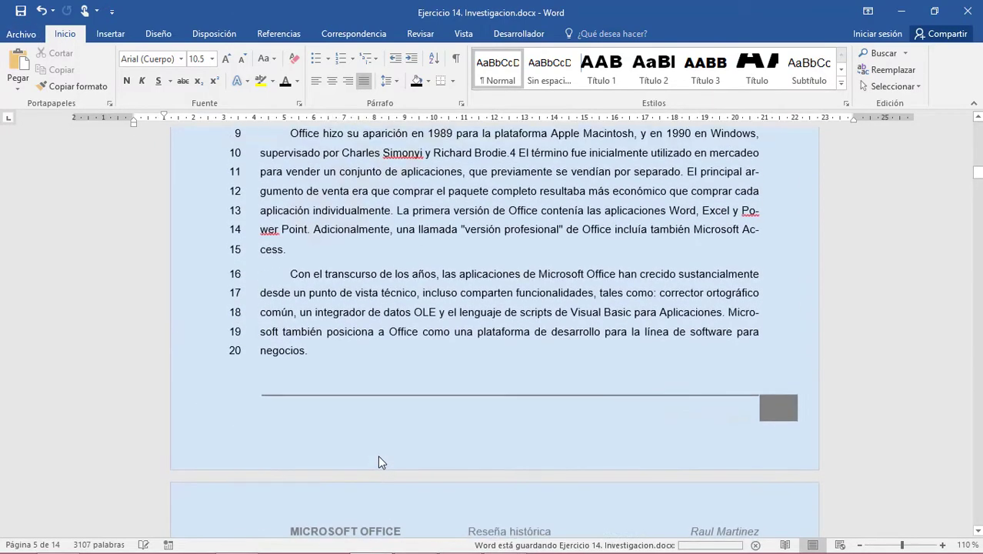
pyautogui.scroll(-4, 378, 460)
pyautogui.click(281, 337)
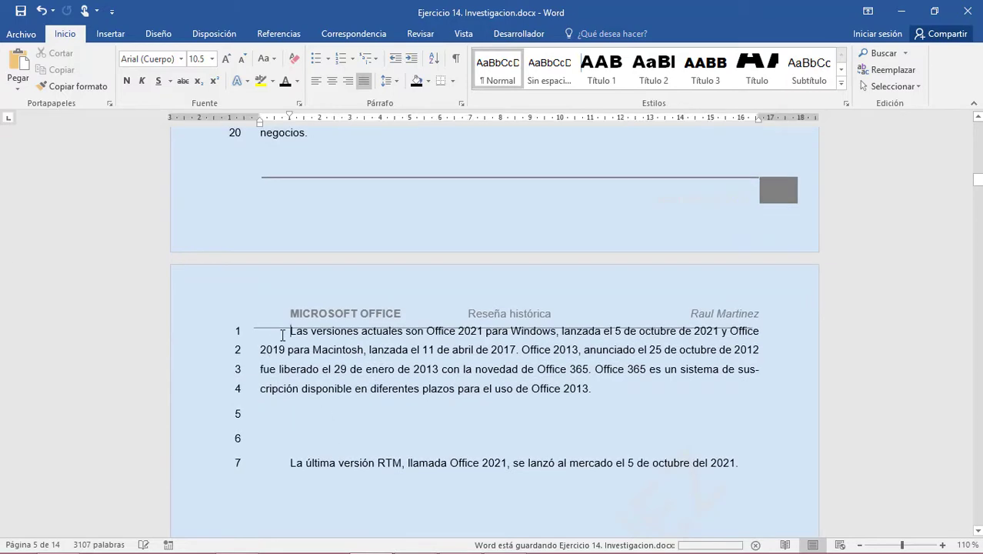
pyautogui.press('Return')
pyautogui.scroll(3, 310, 391)
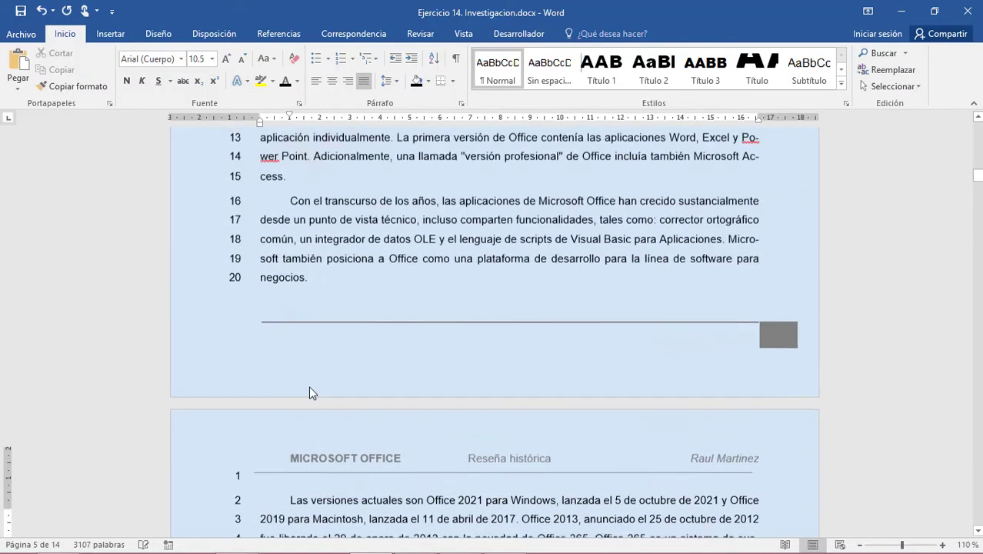
pyautogui.scroll(4, 309, 389)
pyautogui.scroll(3, 310, 387)
pyautogui.scroll(5, 311, 387)
pyautogui.scroll(3, 316, 396)
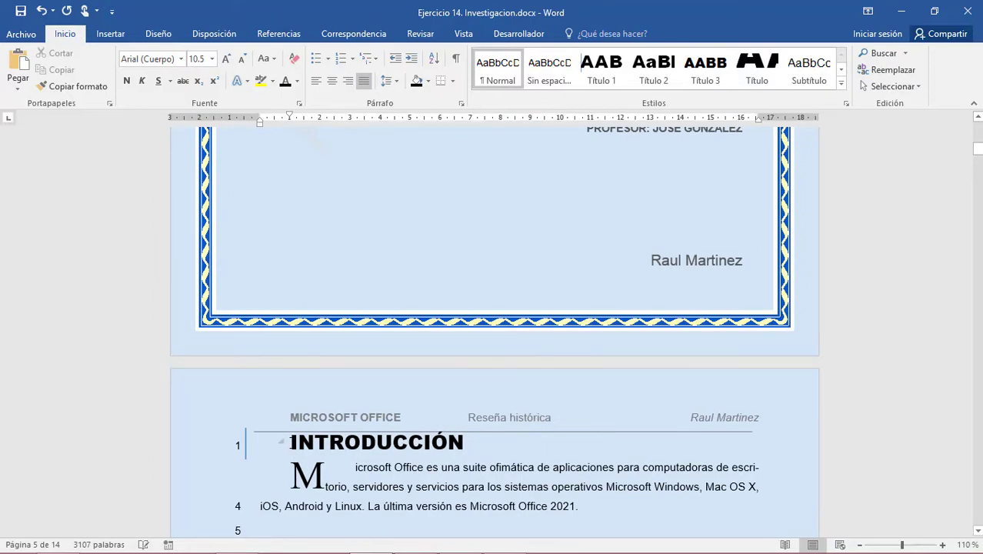
pyautogui.moveTo(977, 148)
pyautogui.mouseDown()
pyautogui.moveTo(977, 519)
pyautogui.moveTo(977, 127)
pyautogui.mouseUp()
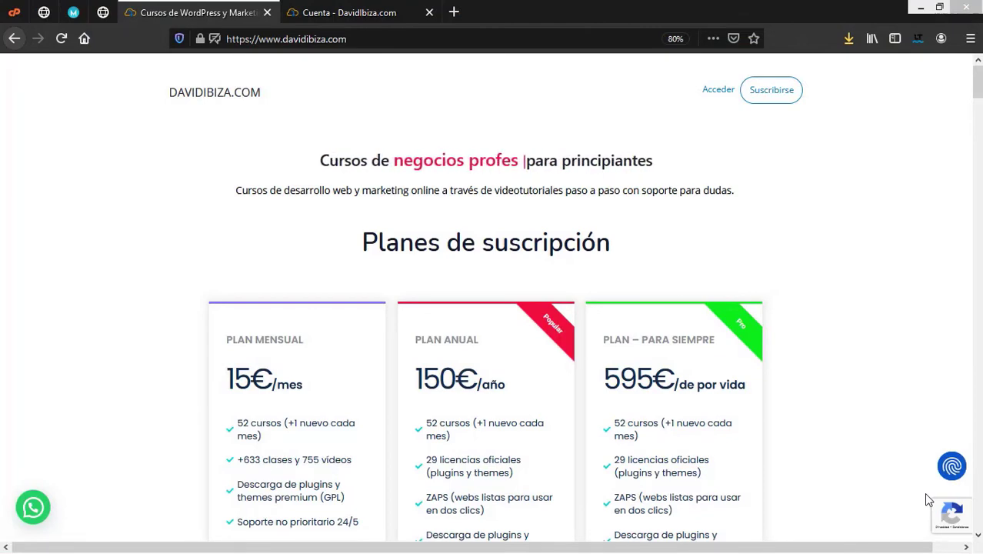
# Step: Scroll past the 15€, 150€ and 595€ plan cards down to Descubre los cursos
pyautogui.scroll(-3, 899, 507)
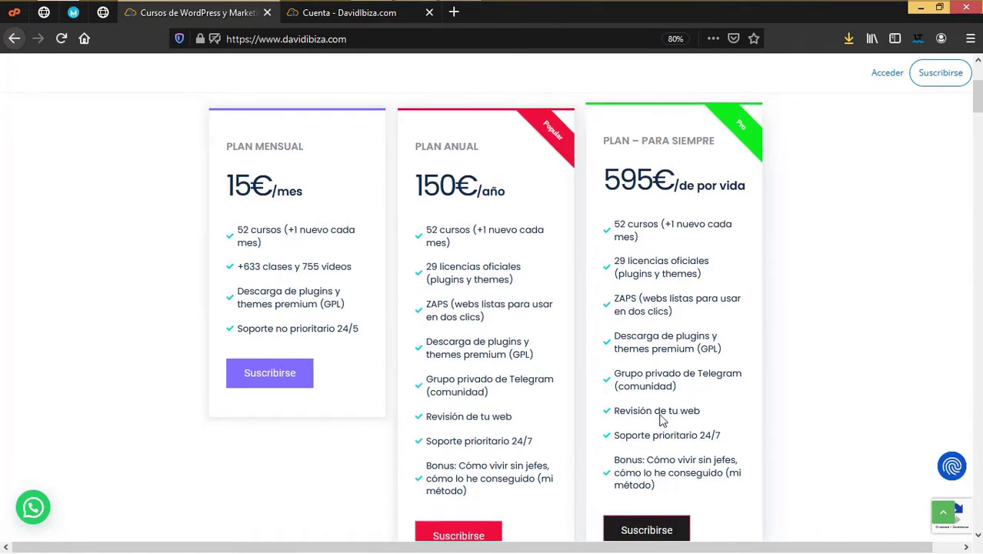
pyautogui.scroll(3, 632, 417)
pyautogui.scroll(-2, 654, 410)
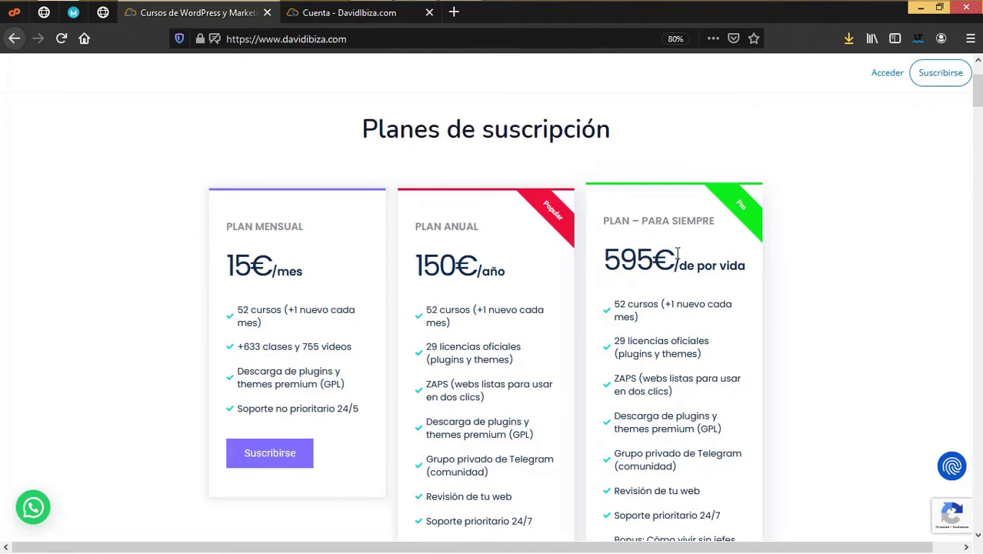
pyautogui.scroll(-3, 638, 454)
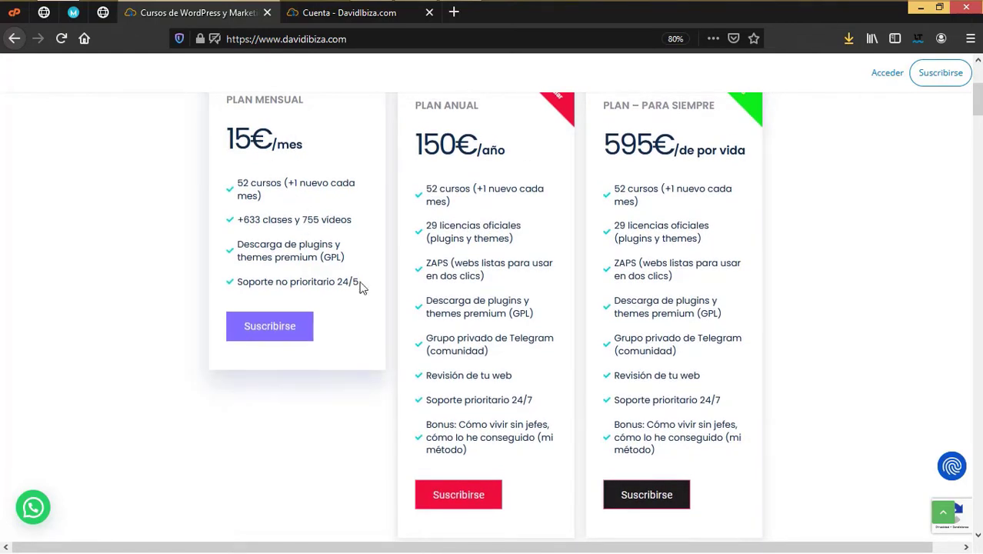
pyautogui.scroll(3, 362, 287)
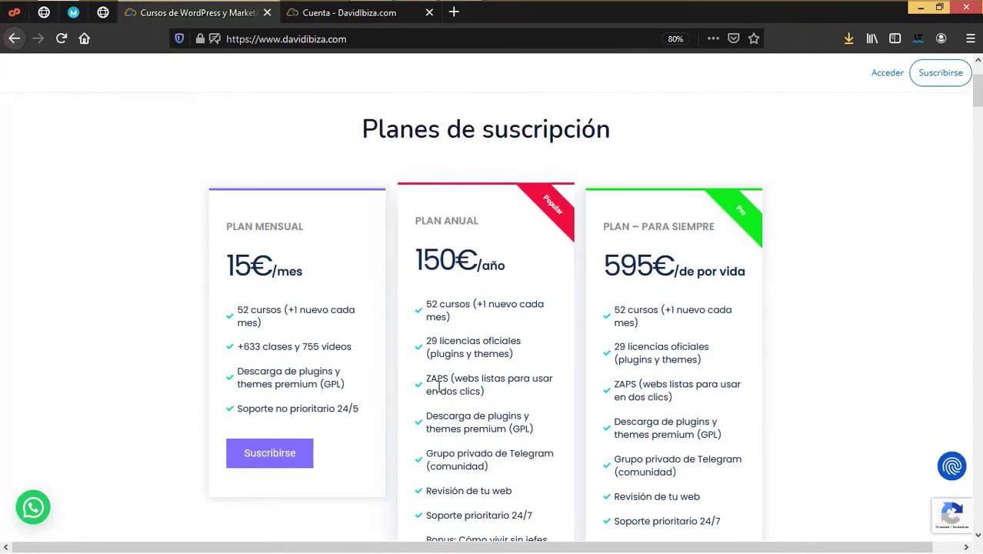
pyautogui.scroll(-8, 493, 401)
pyautogui.scroll(-8, 494, 400)
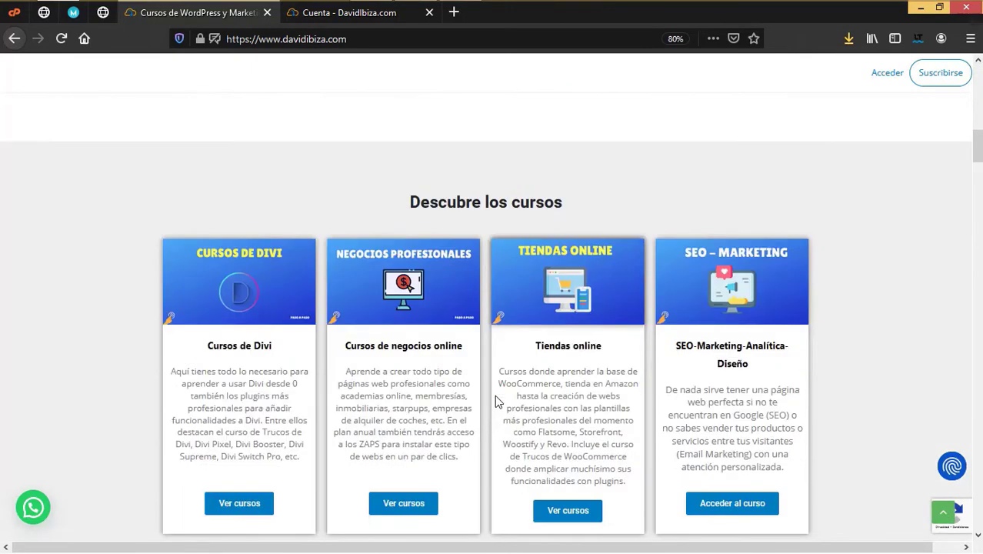
# Step: Scroll past the course cards and annual-plan course lists to the subscription contents list
pyautogui.scroll(-3, 496, 402)
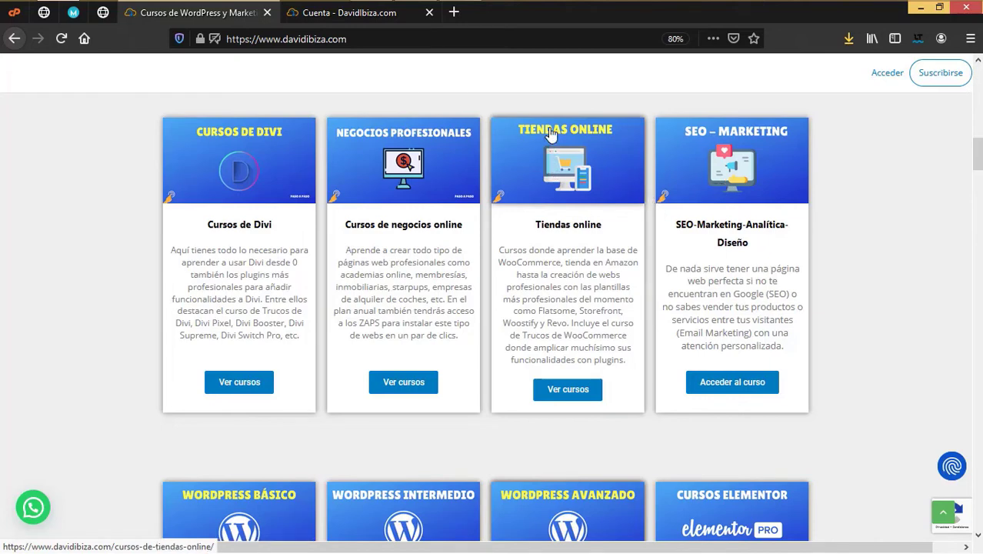
pyautogui.scroll(-3, 553, 376)
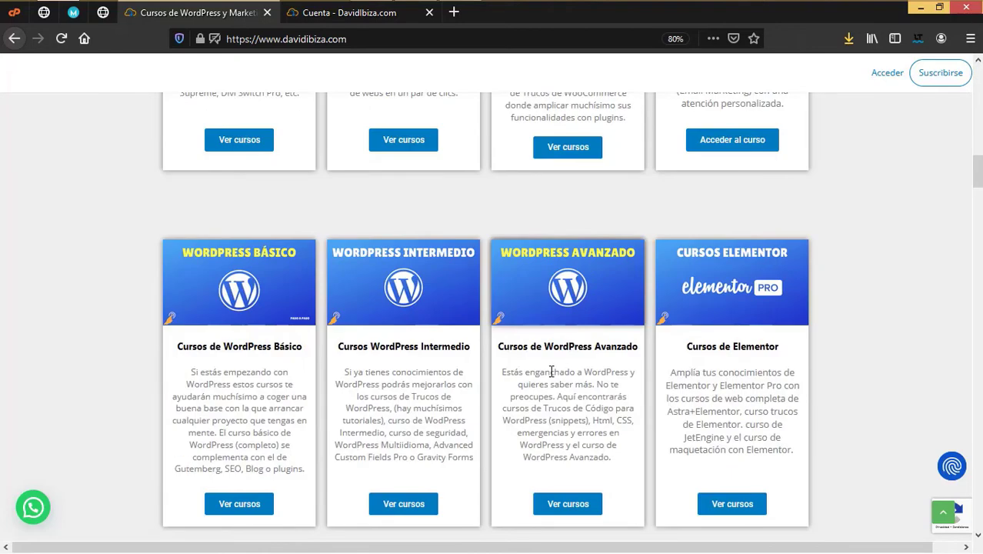
pyautogui.scroll(-4, 552, 372)
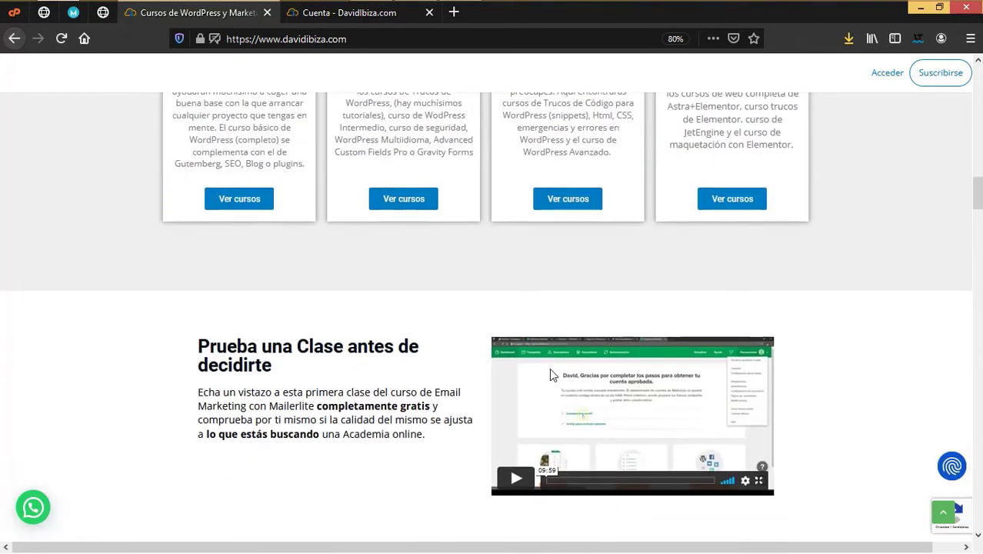
pyautogui.scroll(-4, 551, 375)
pyautogui.scroll(-3, 551, 374)
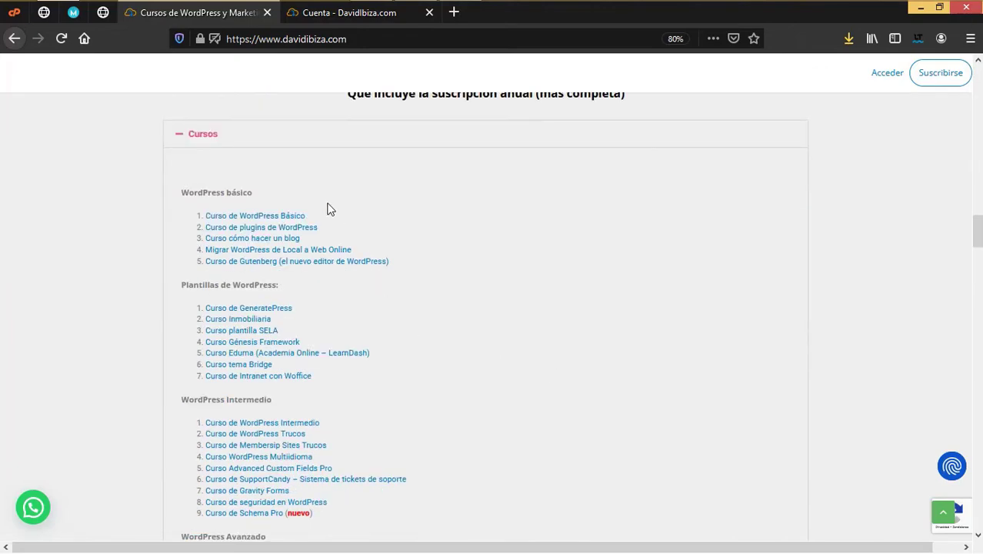
pyautogui.scroll(-4, 326, 394)
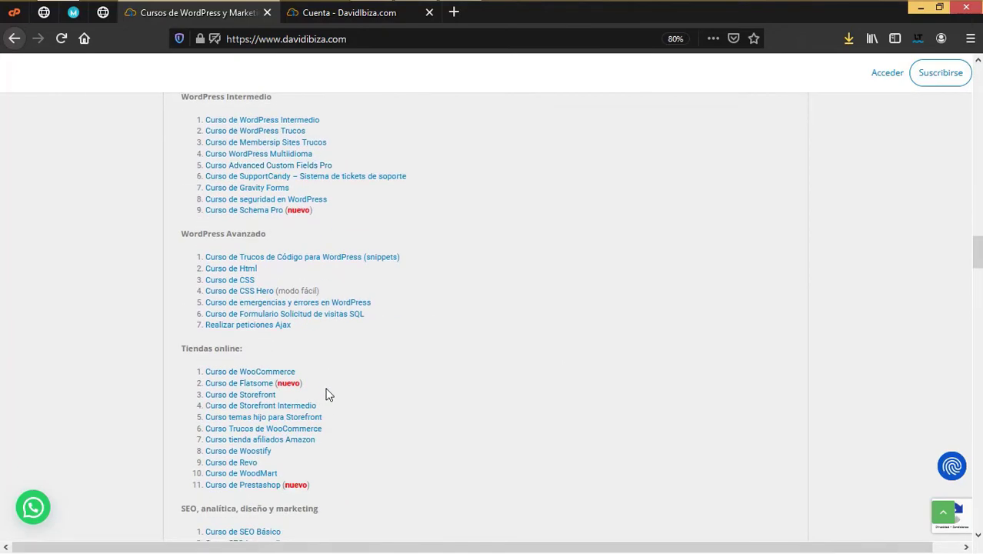
pyautogui.scroll(-4, 327, 395)
pyautogui.scroll(-4, 327, 392)
pyautogui.scroll(-5, 328, 393)
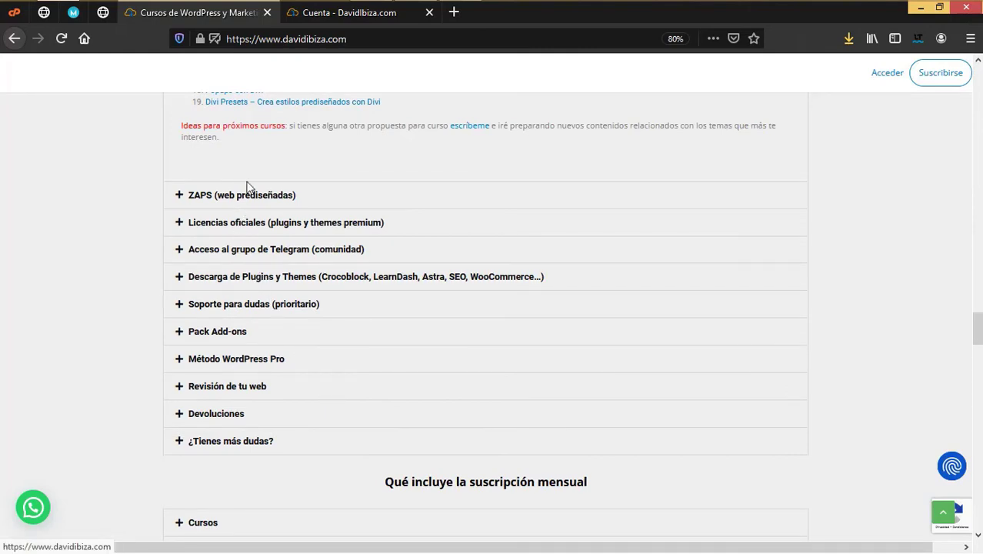
# Step: Expand the 'Licencias oficiales' accordion on the subscription plans page
pyautogui.scroll(-5, 258, 226)
pyautogui.scroll(4, 312, 359)
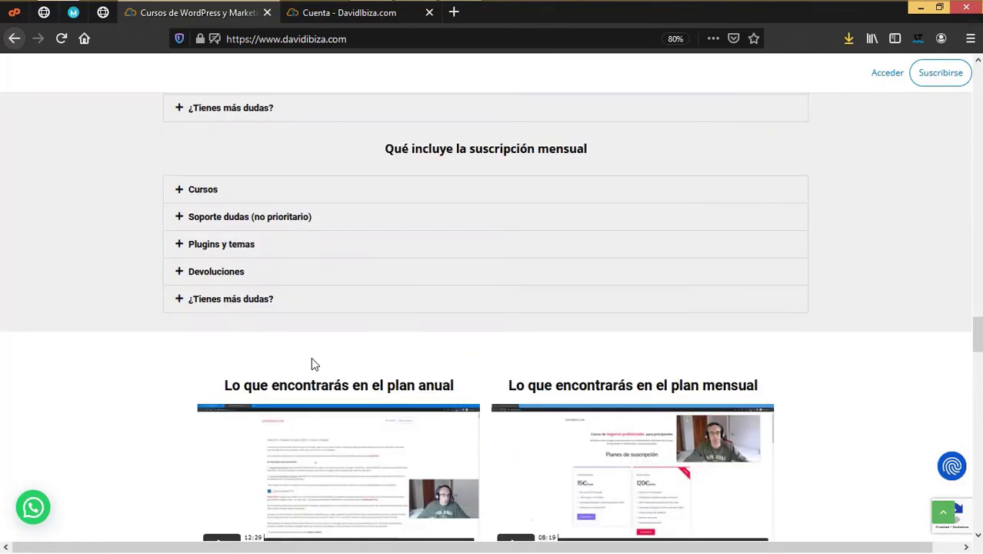
pyautogui.scroll(1, 312, 359)
pyautogui.scroll(3, 277, 352)
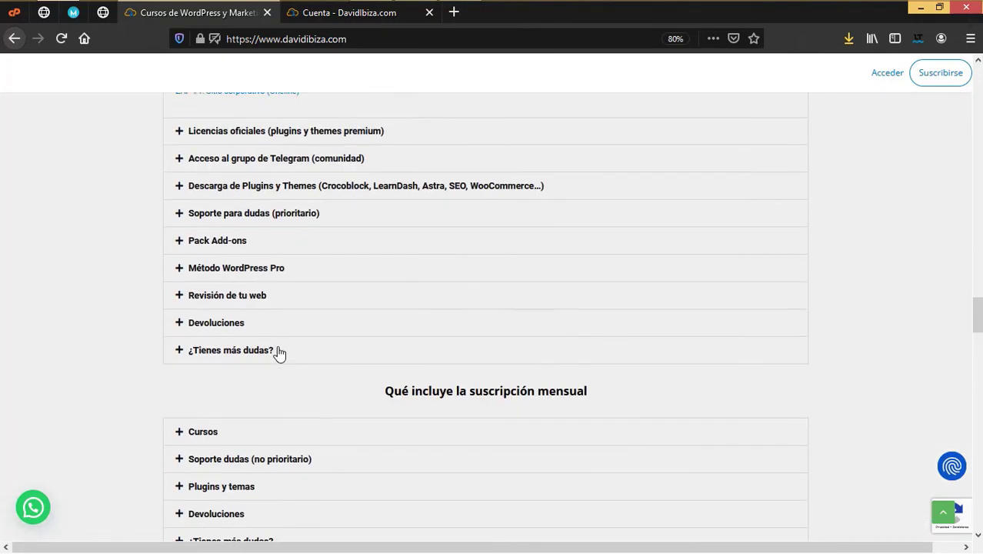
pyautogui.scroll(3, 297, 355)
pyautogui.scroll(-3, 301, 354)
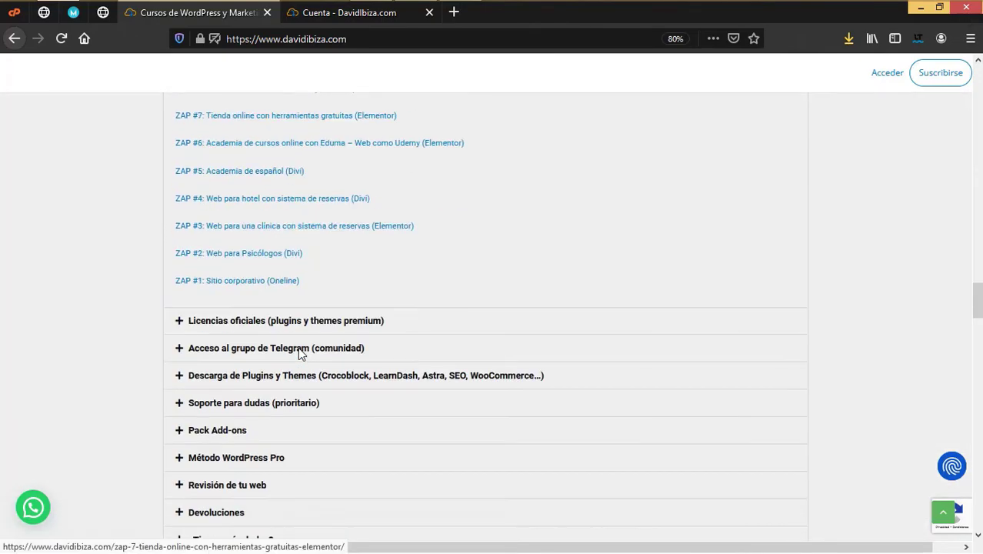
pyautogui.click(273, 259)
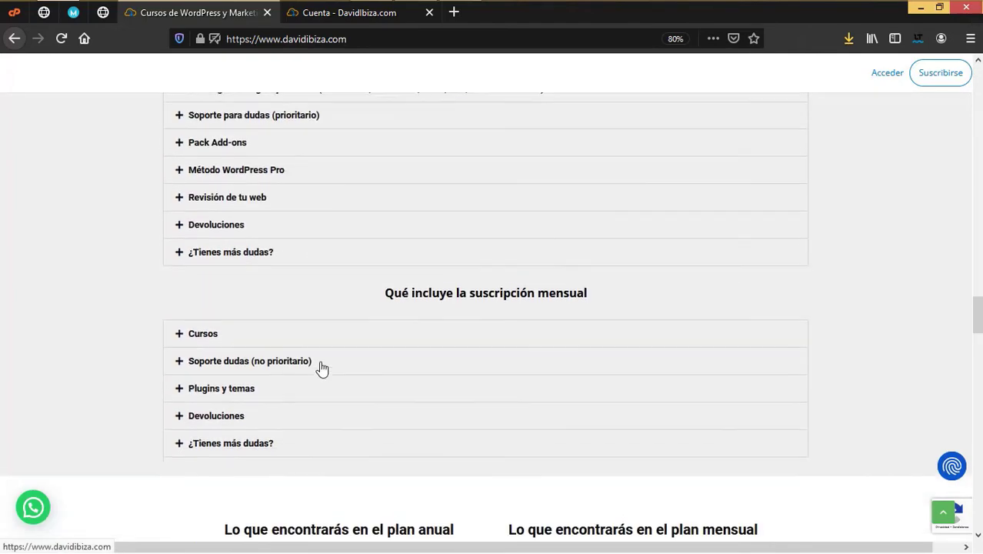
# Step: Read through the licences list, then switch to the 'Cuenta - DavidIbiza.com' tab
pyautogui.scroll(3, 321, 371)
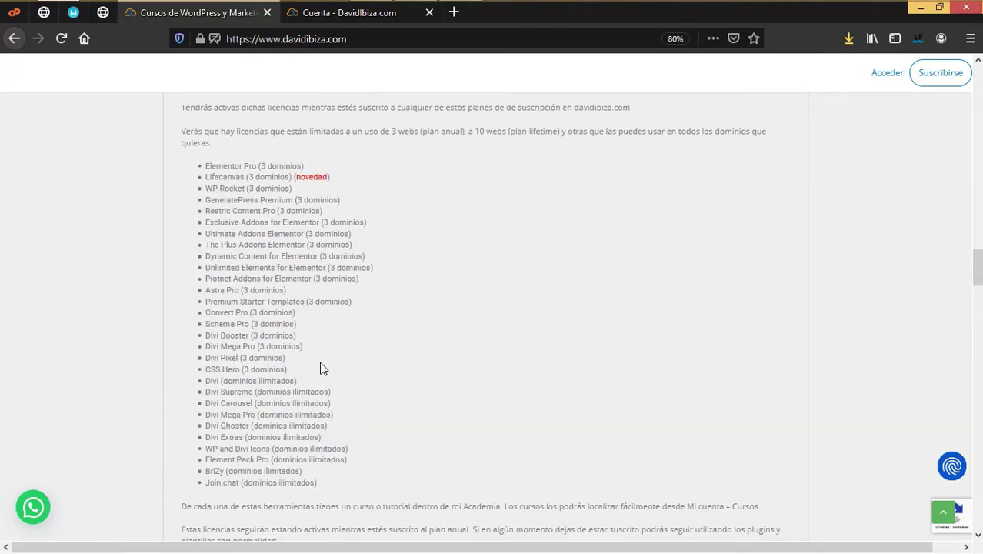
pyautogui.scroll(-4, 350, 405)
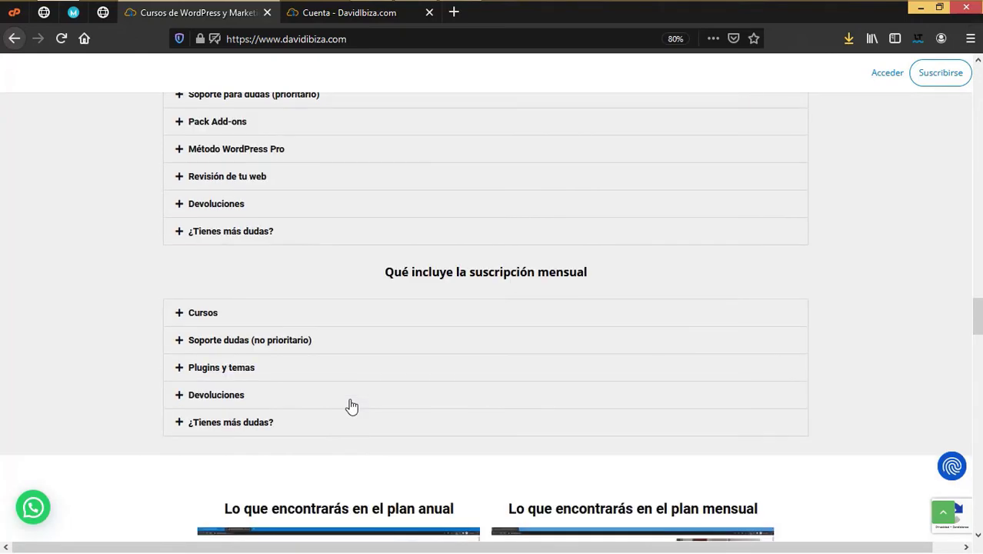
pyautogui.scroll(-8, 407, 443)
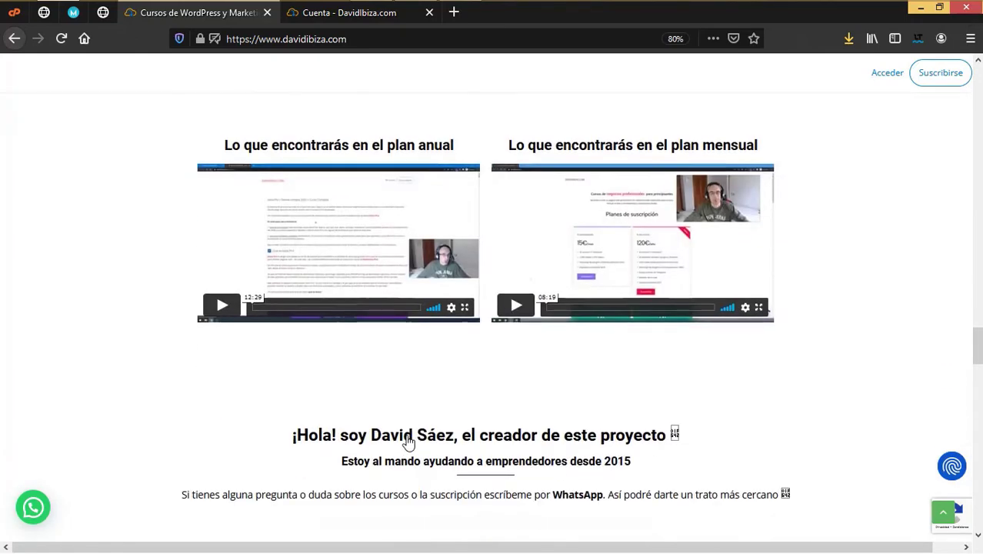
pyautogui.scroll(-7, 408, 443)
pyautogui.scroll(-9, 407, 439)
pyautogui.scroll(-9, 406, 440)
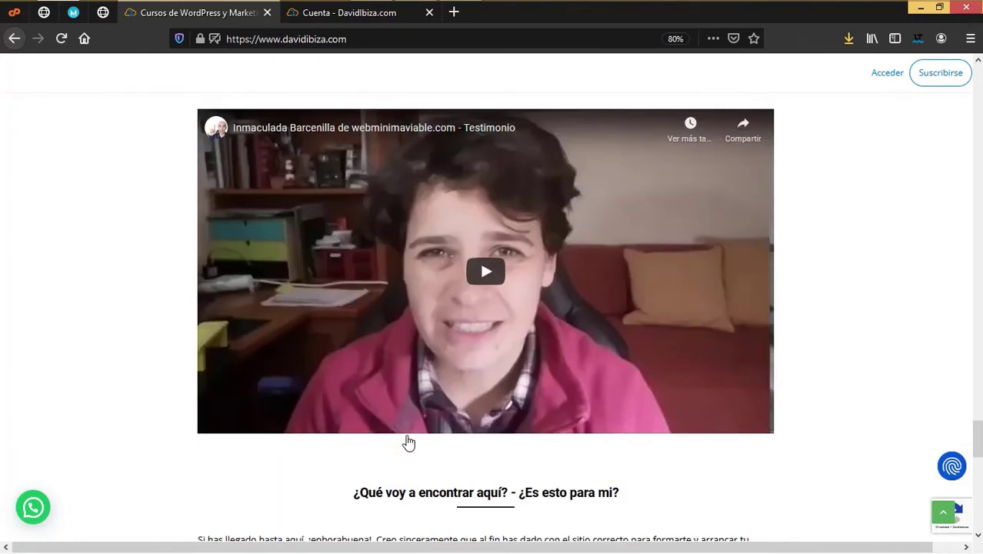
pyautogui.scroll(12, 926, 501)
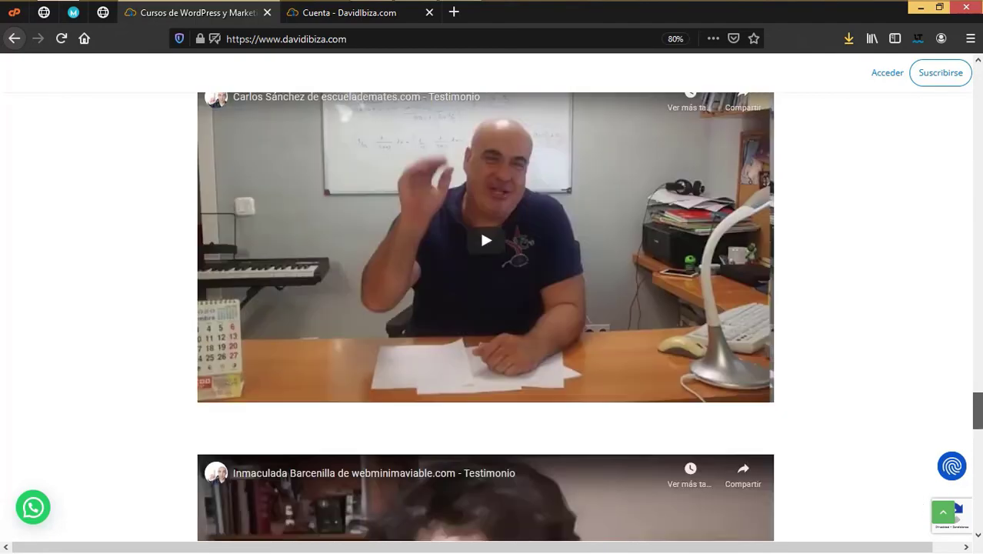
pyautogui.scroll(-4, 925, 500)
pyautogui.scroll(-1, 485, 317)
pyautogui.scroll(-3, 485, 317)
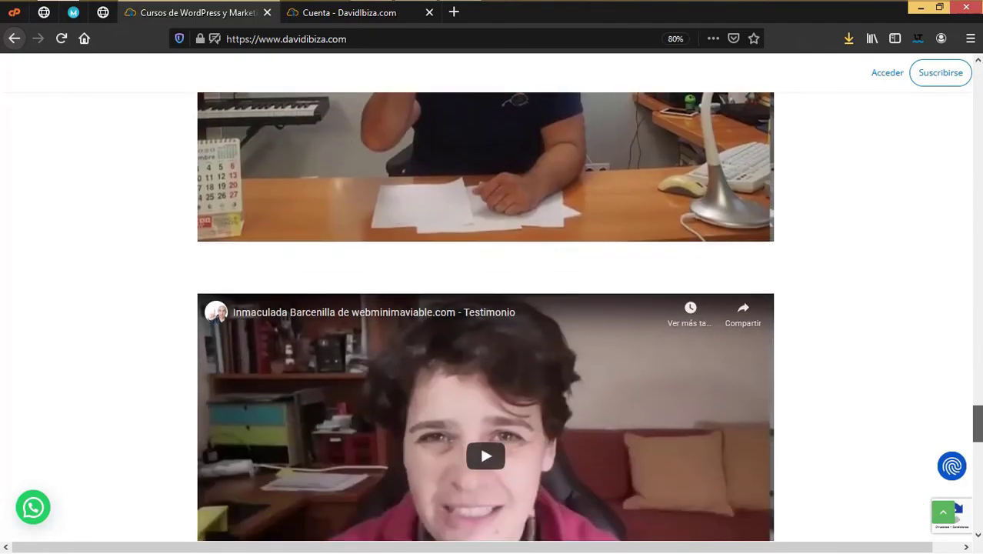
pyautogui.scroll(-5, 485, 317)
pyautogui.scroll(-6, 486, 317)
pyautogui.scroll(-5, 485, 317)
pyautogui.scroll(-9, 485, 317)
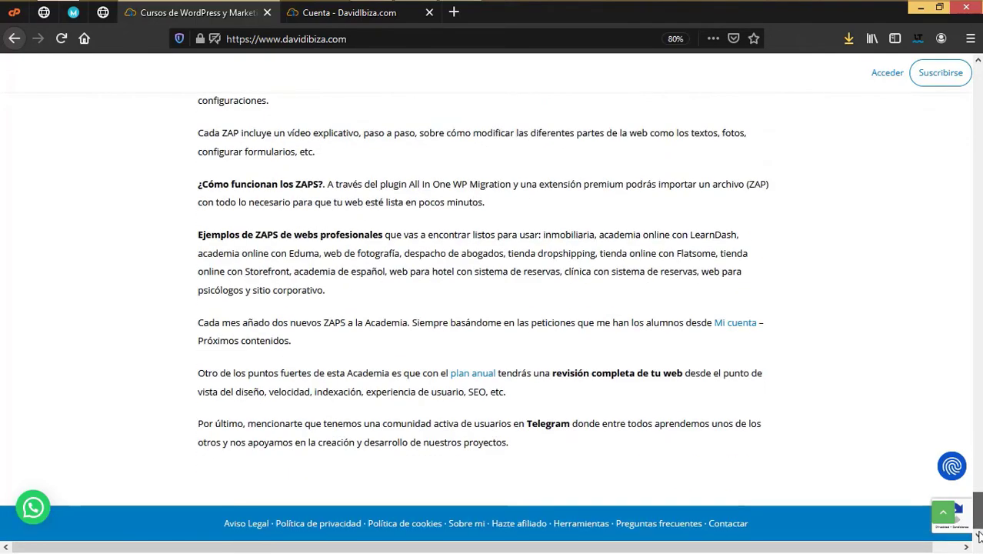
pyautogui.scroll(10, 486, 317)
pyautogui.hotkey('ctrl', 'Tab')
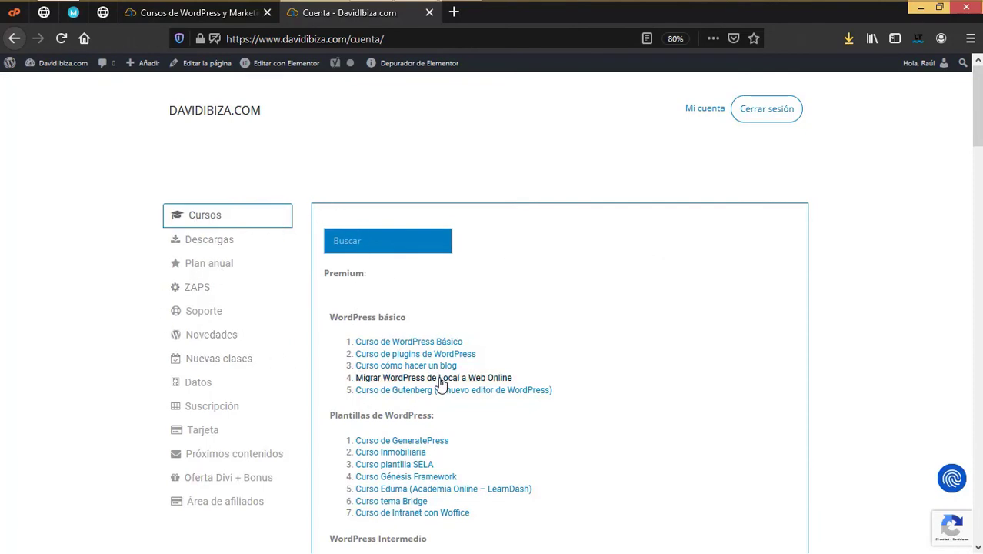
# Step: Browse the account's course list and show its Descargas section
pyautogui.scroll(-3, 445, 373)
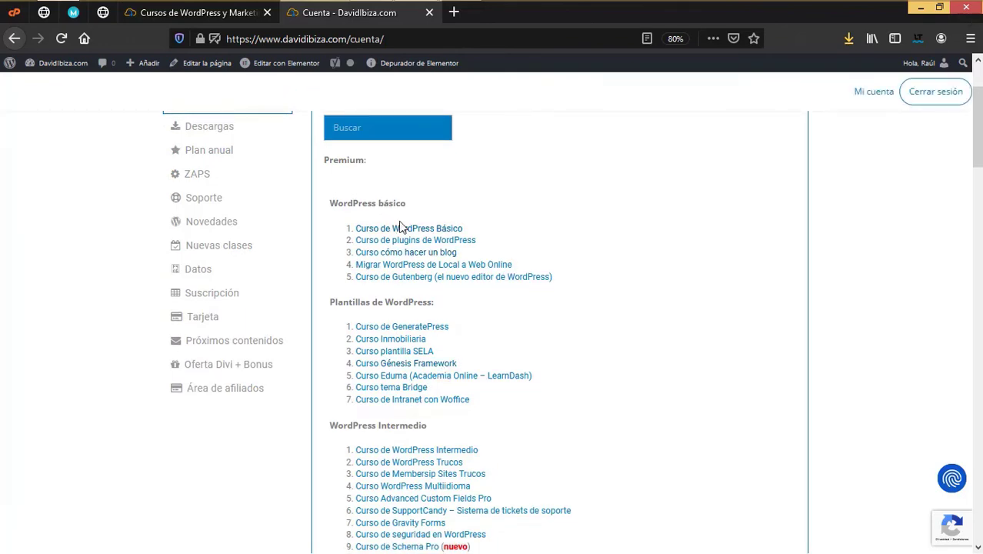
pyautogui.scroll(-5, 420, 346)
pyautogui.scroll(-6, 419, 346)
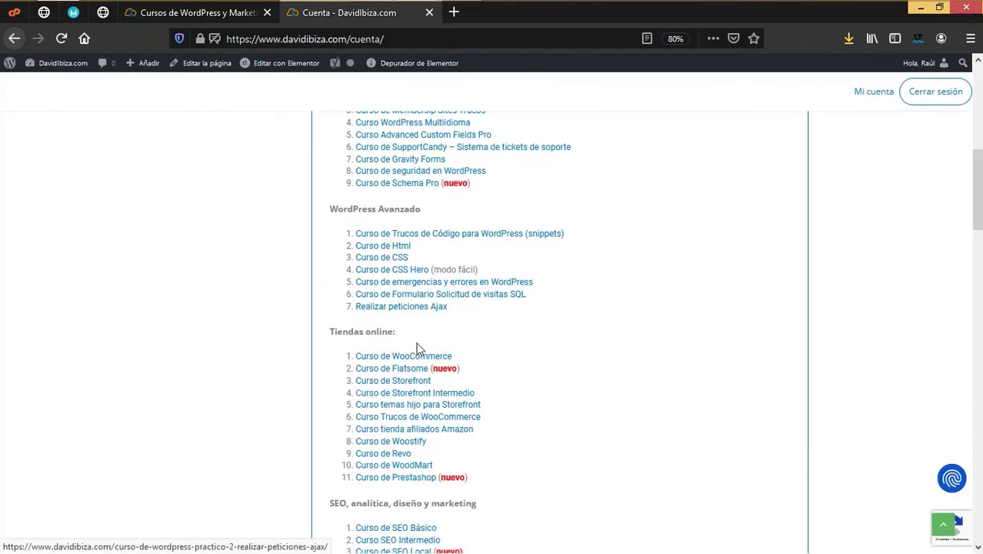
pyautogui.scroll(-6, 418, 344)
pyautogui.scroll(-8, 417, 344)
pyautogui.scroll(-5, 418, 344)
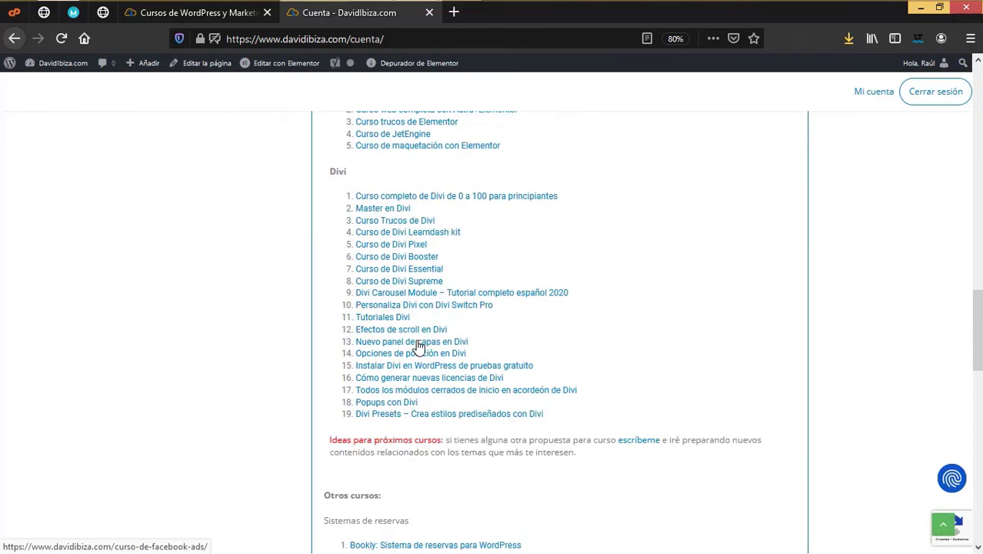
pyautogui.scroll(-7, 418, 344)
pyautogui.scroll(-9, 417, 344)
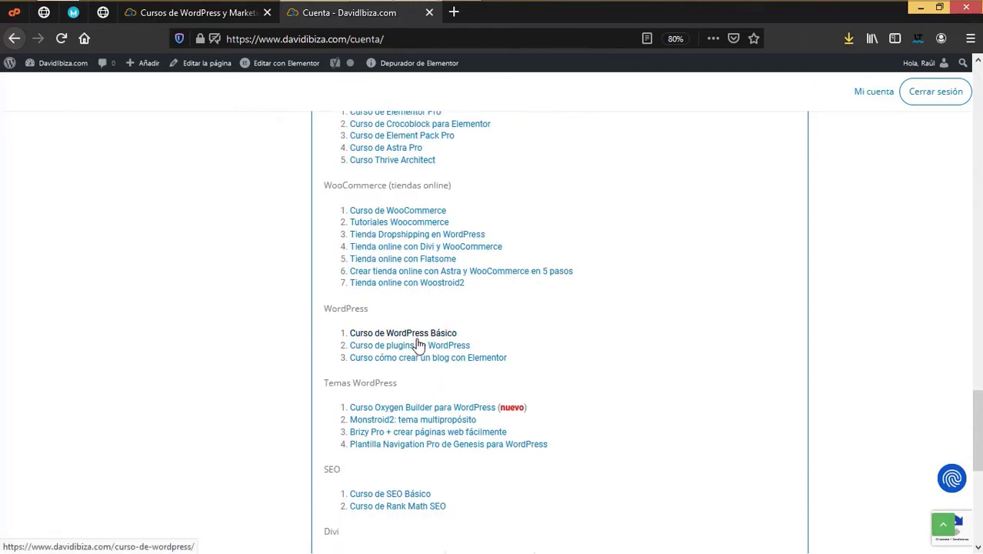
pyautogui.scroll(-8, 419, 344)
pyautogui.scroll(-3, 419, 345)
pyautogui.scroll(10, 419, 340)
pyautogui.scroll(10, 419, 340)
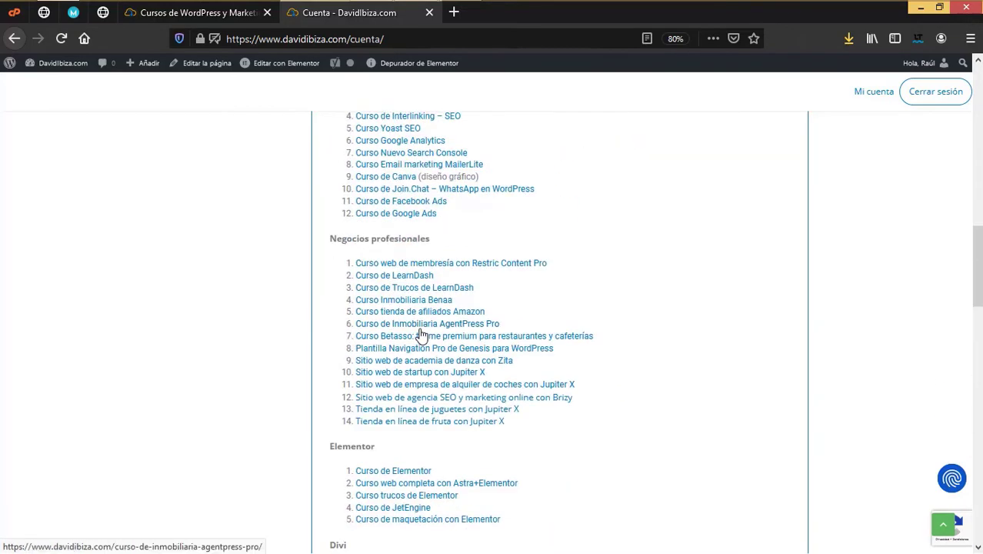
pyautogui.scroll(10, 421, 336)
pyautogui.scroll(1, 422, 335)
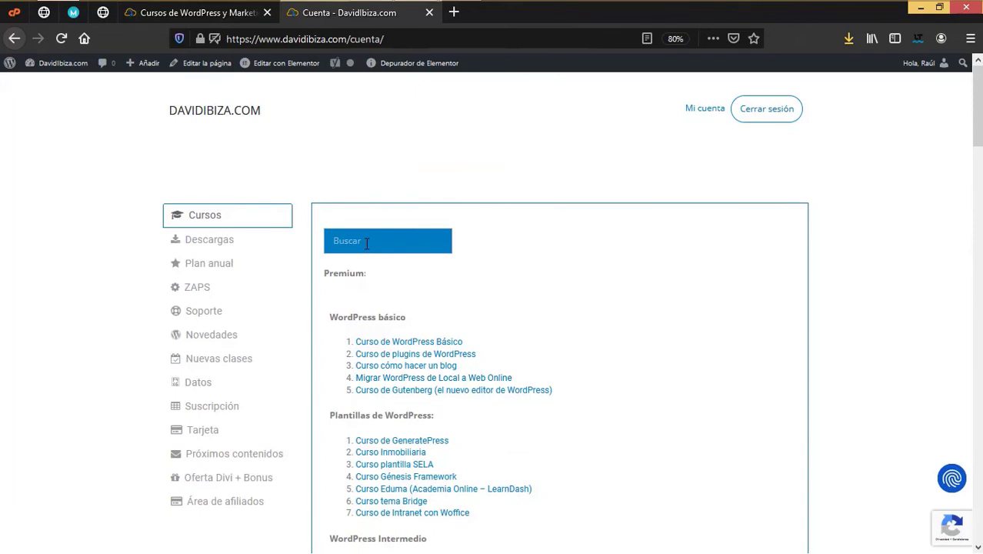
pyautogui.click(224, 245)
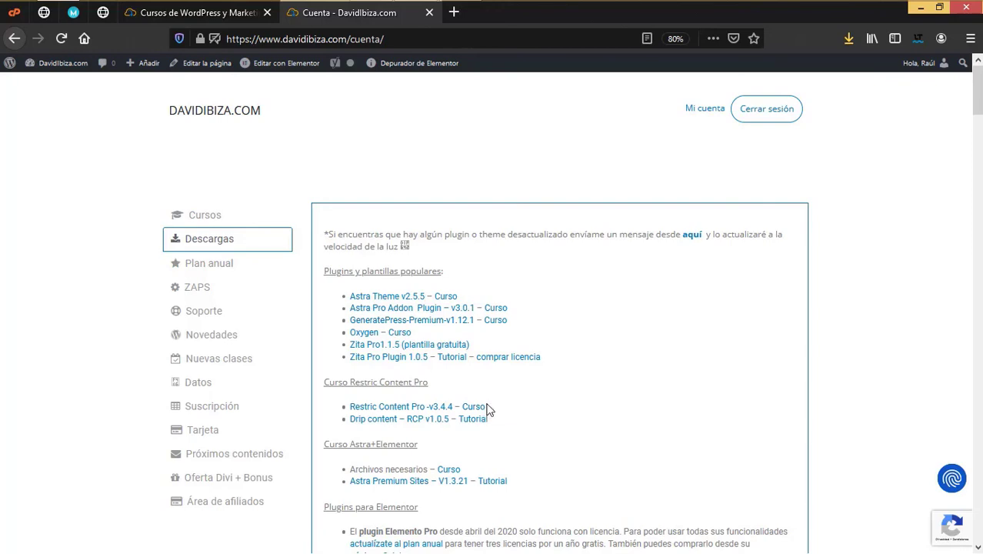
# Step: View the account's Plan anual section
pyautogui.click(226, 268)
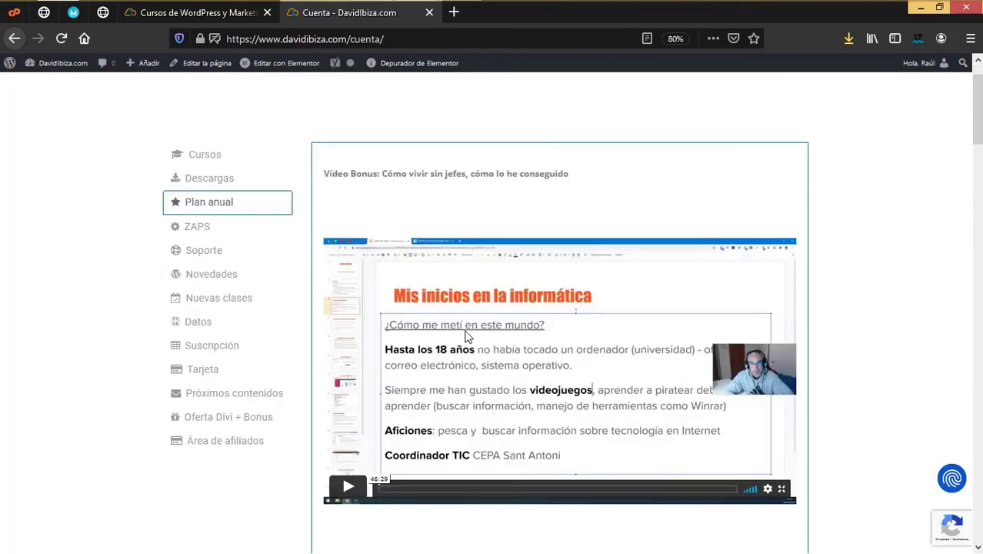
pyautogui.scroll(-5, 465, 332)
pyautogui.scroll(1, 465, 334)
pyautogui.scroll(-2, 467, 336)
pyautogui.scroll(-1, 465, 336)
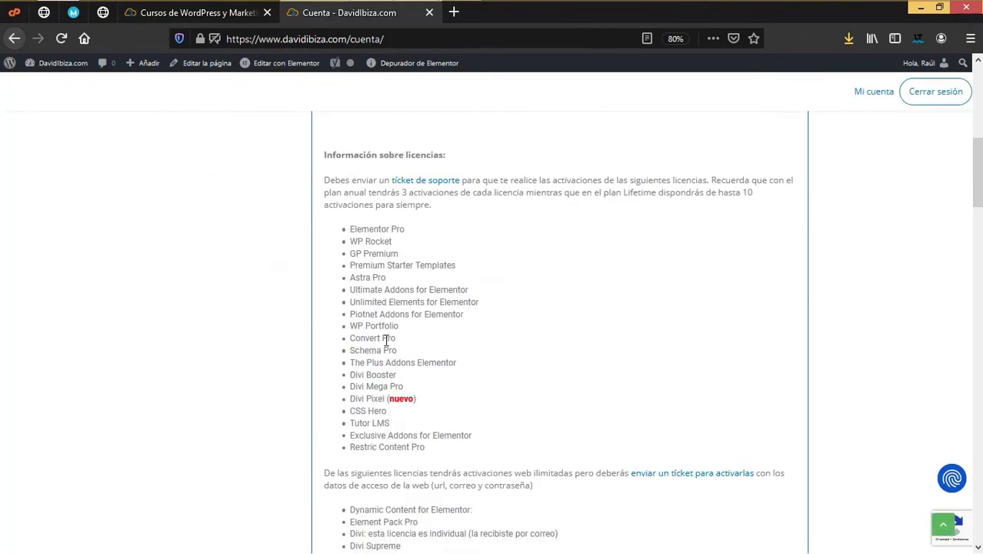
pyautogui.scroll(10, 445, 331)
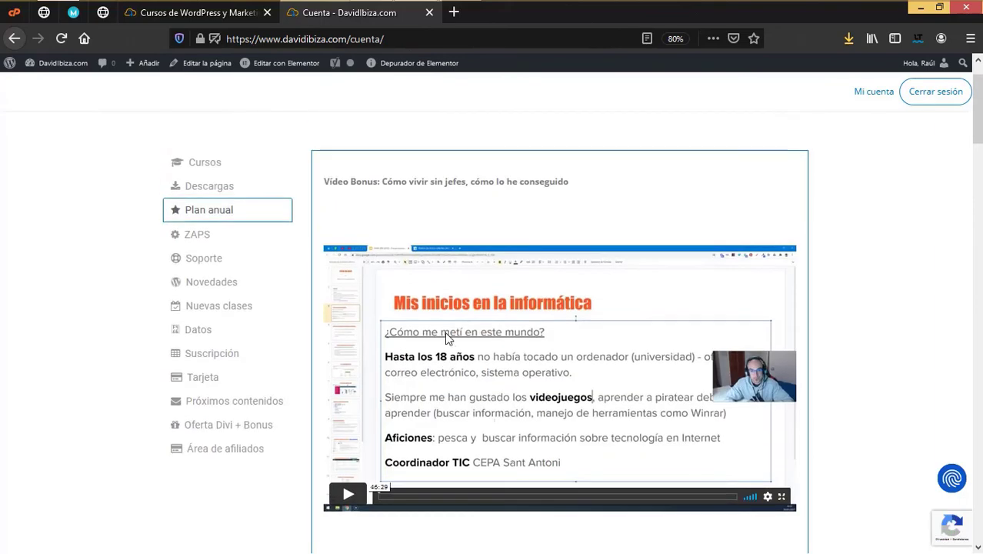
# Step: Show the ZAPS list, then return to the 'Cursos de WordPress' plans tab
pyautogui.click(223, 245)
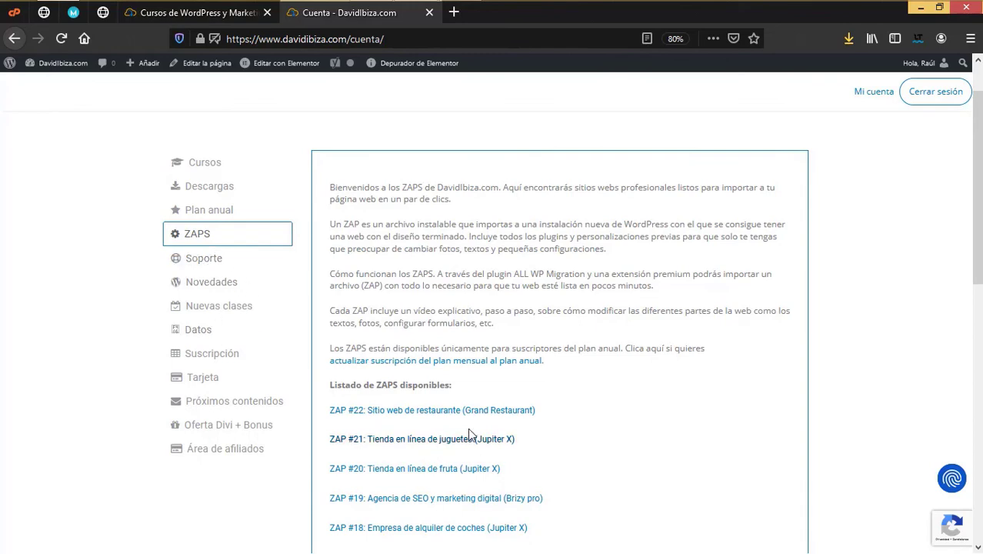
pyautogui.scroll(2, 469, 418)
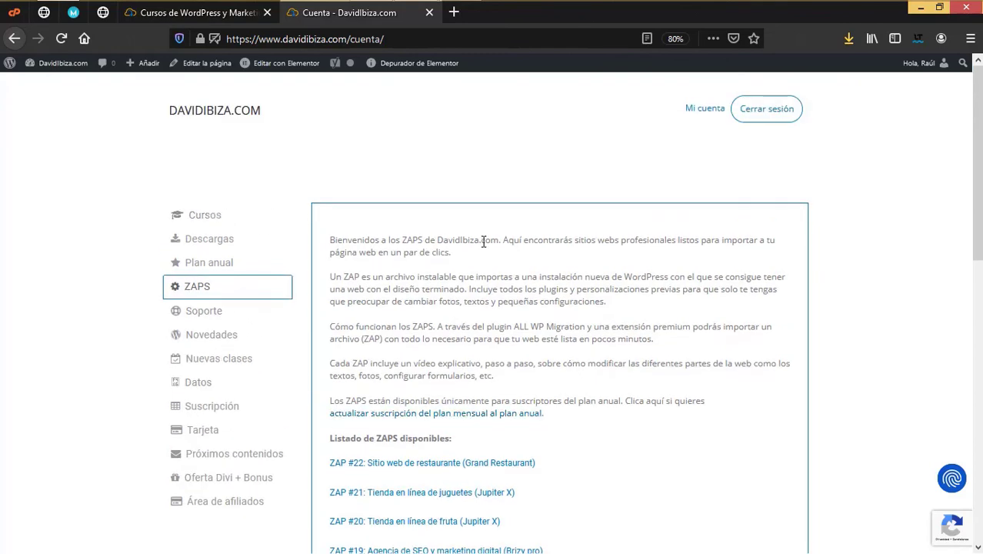
pyautogui.hotkey('ctrl', 'shift', 'Tab')
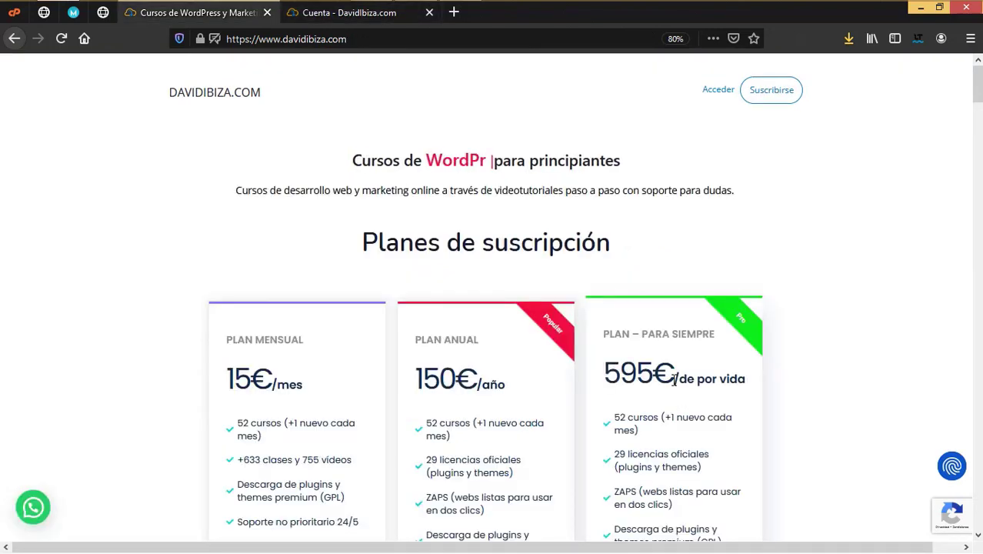